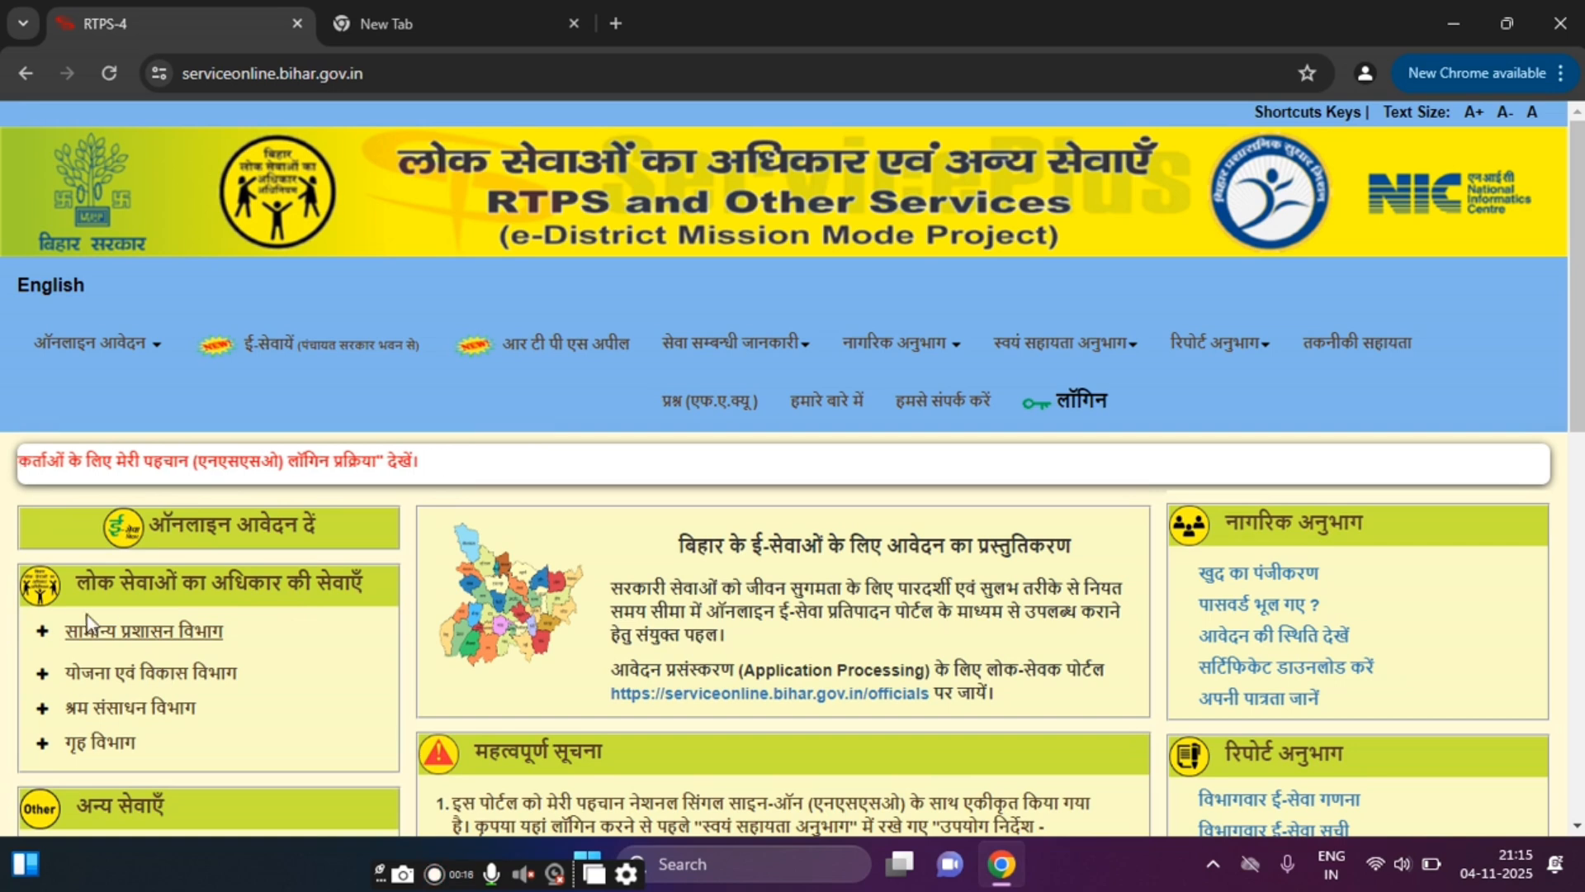
Step: Under सामान्य प्रशासन विभाग, open the अंचल स्तर पर application for नॉन क्रीमी लेयर (केन्द्र सरकार के प्रयोजनार्थ)
{"action": "scroll", "coordinate": [105, 547], "scroll_direction": "down", "scroll_amount": 1}
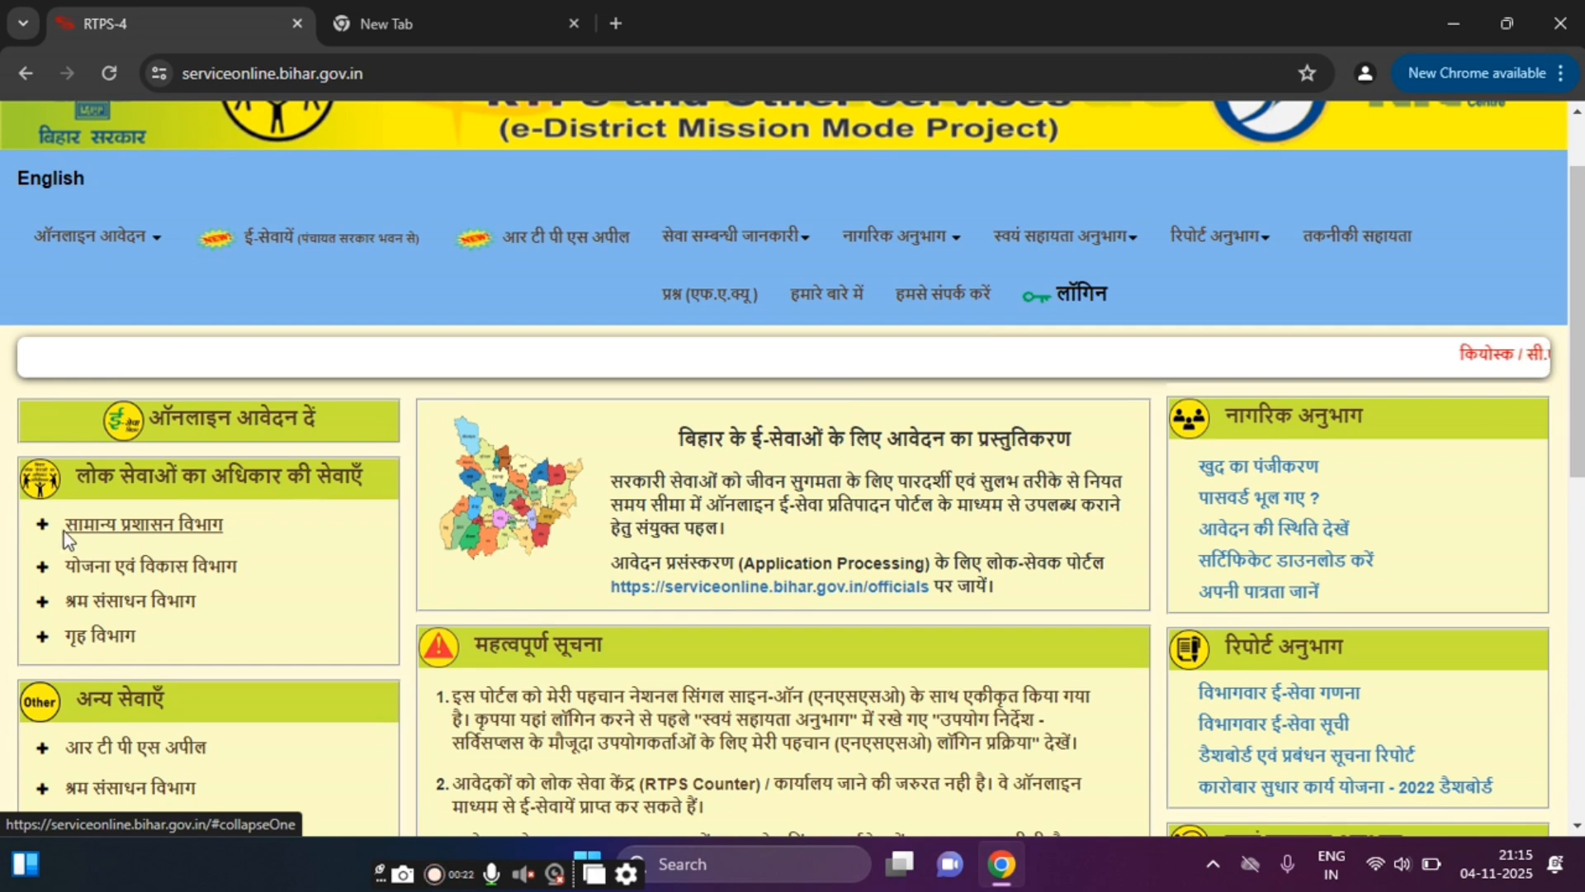
{"action": "left_click", "coordinate": [166, 523]}
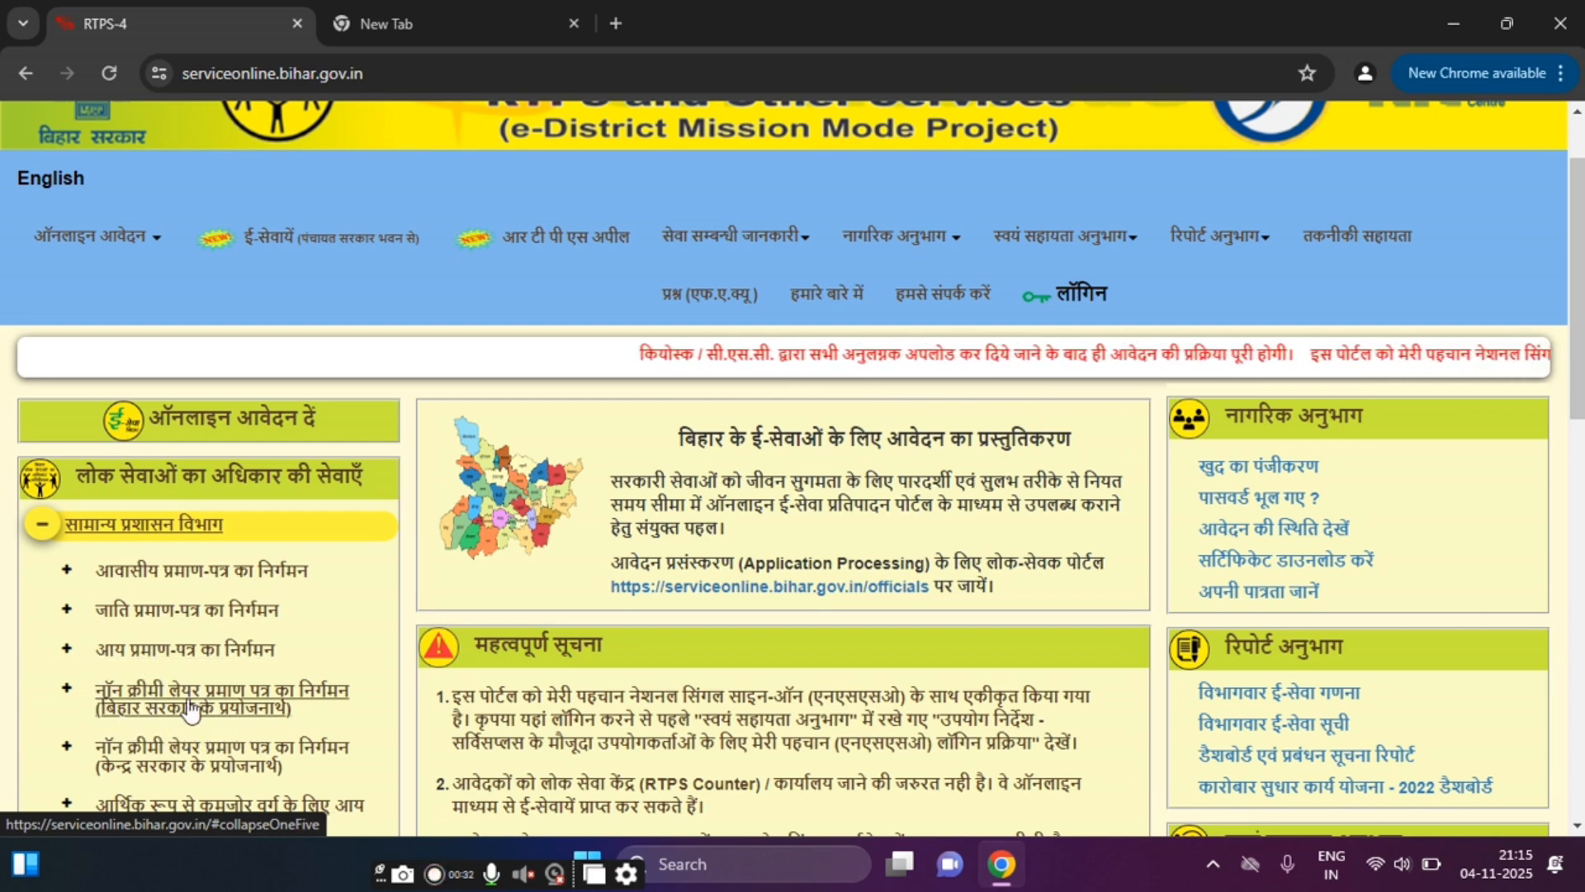
{"action": "scroll", "coordinate": [661, 635], "scroll_direction": "down", "scroll_amount": 4}
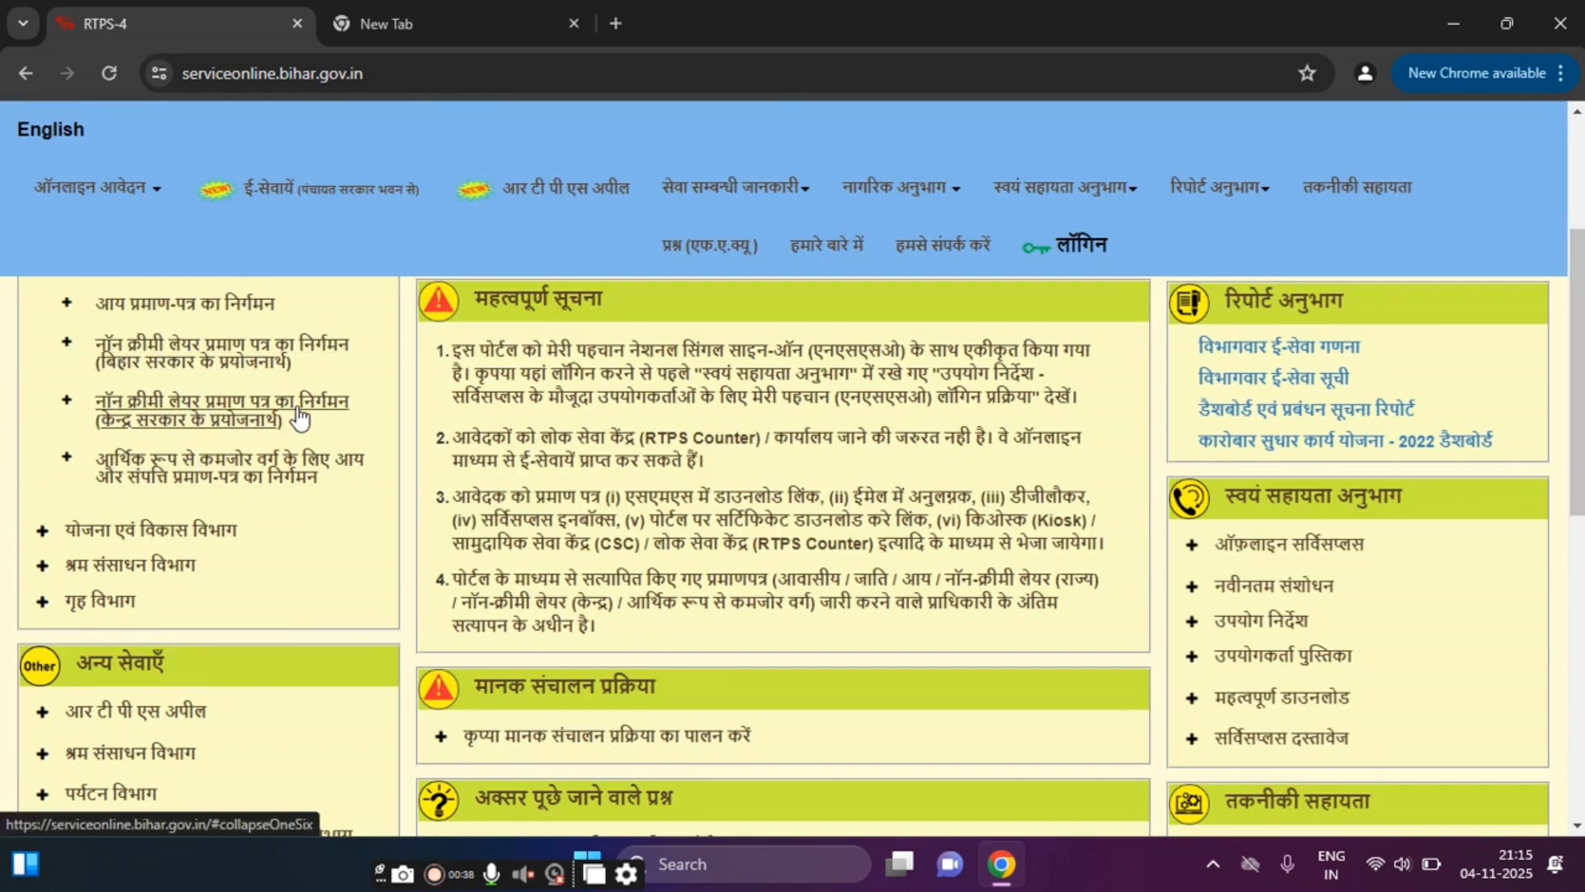
{"action": "scroll", "coordinate": [141, 665], "scroll_direction": "up", "scroll_amount": 3}
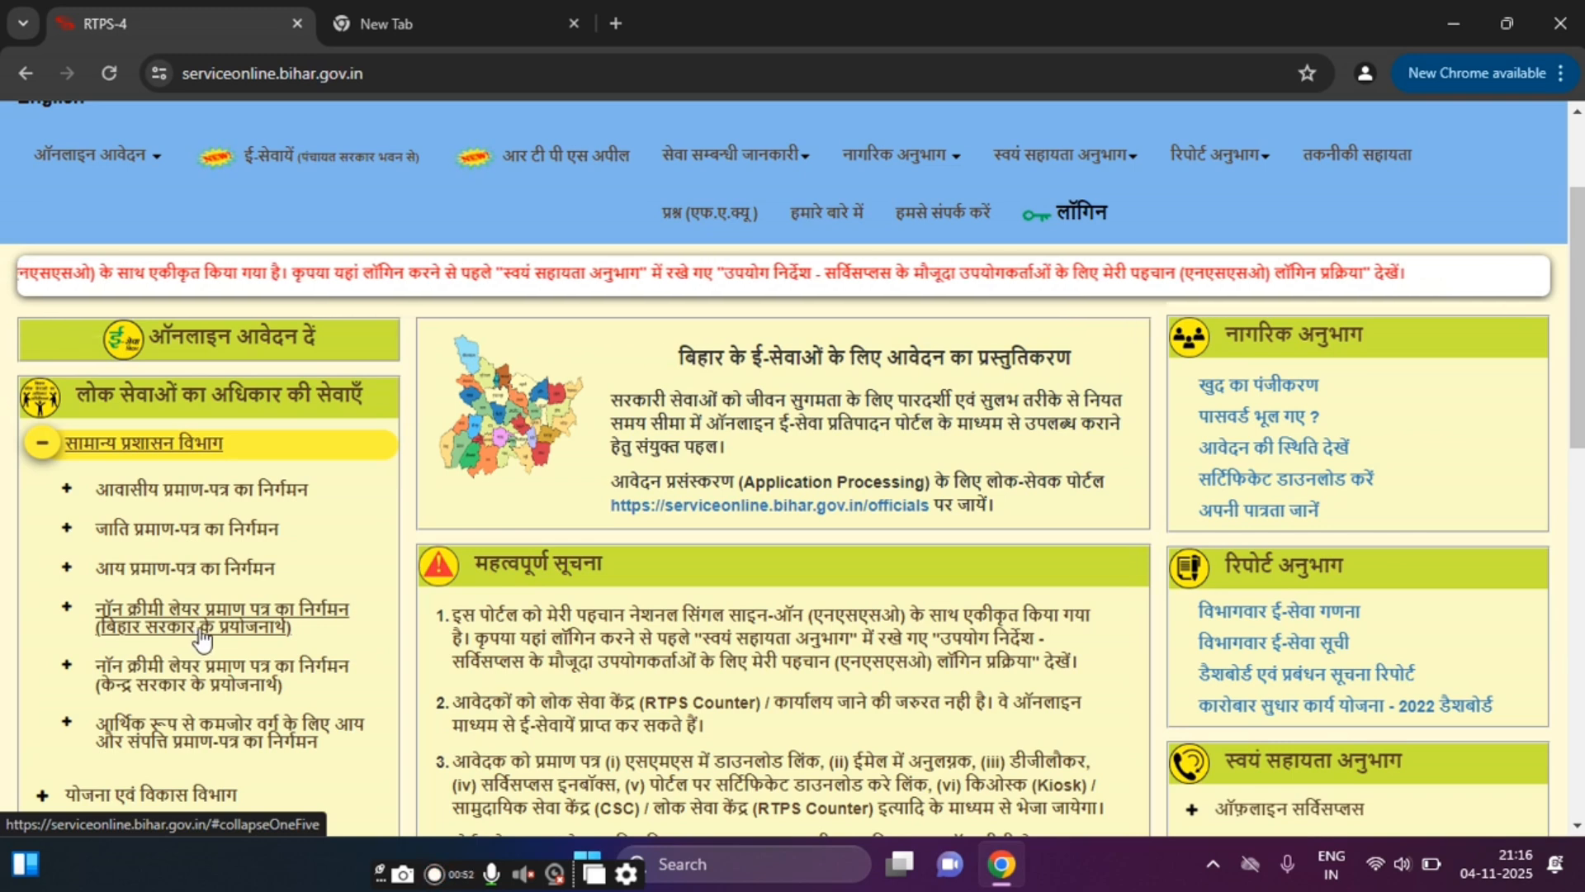
{"action": "left_click", "coordinate": [175, 686]}
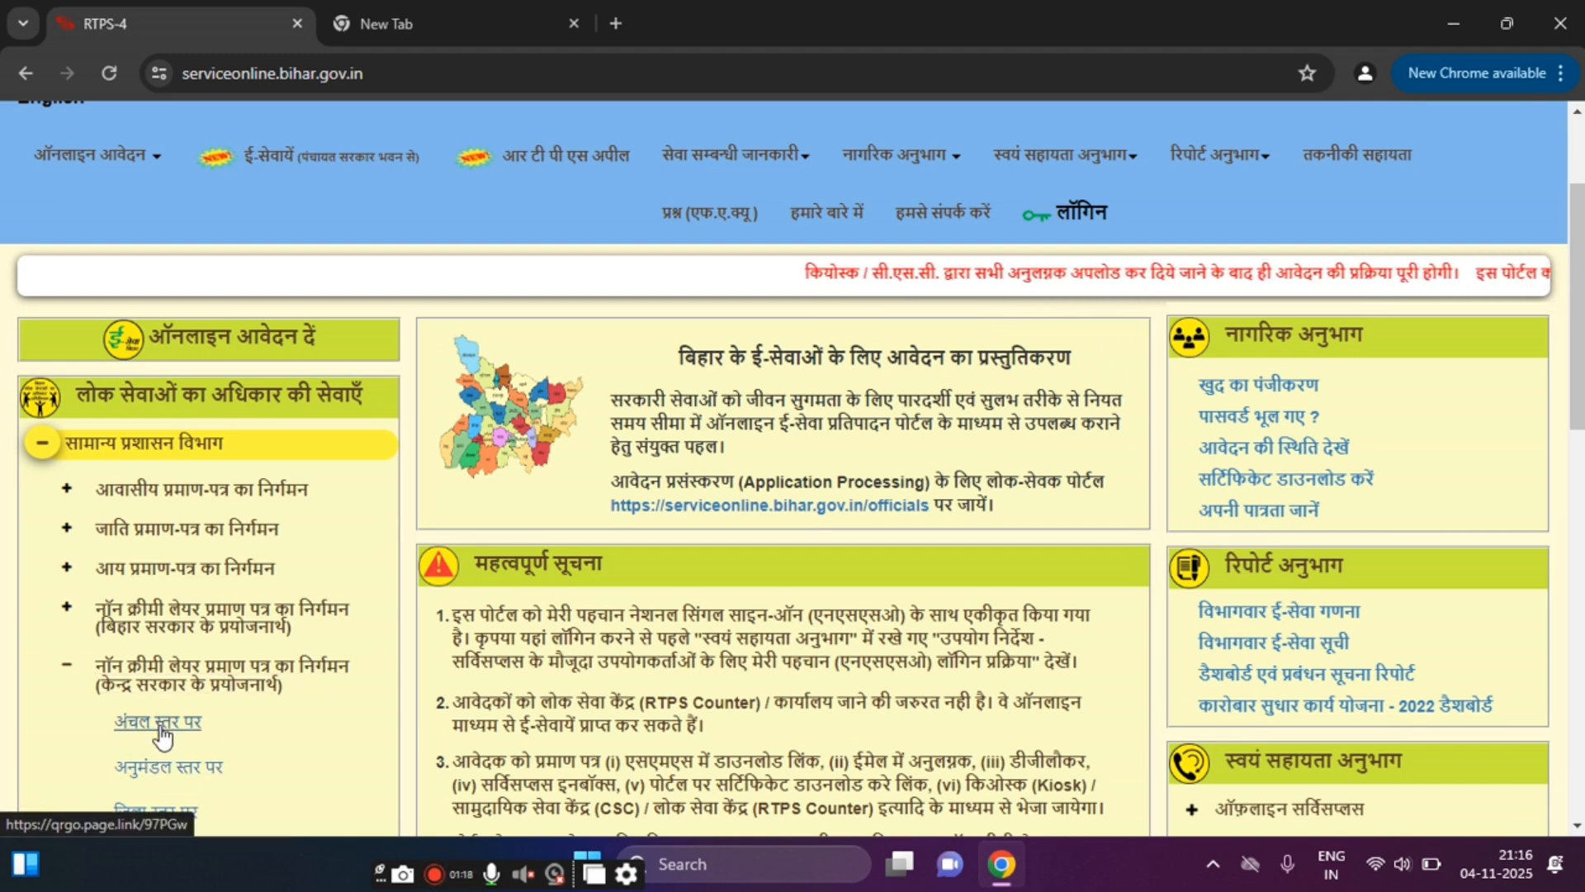
{"action": "left_click", "coordinate": [245, 703]}
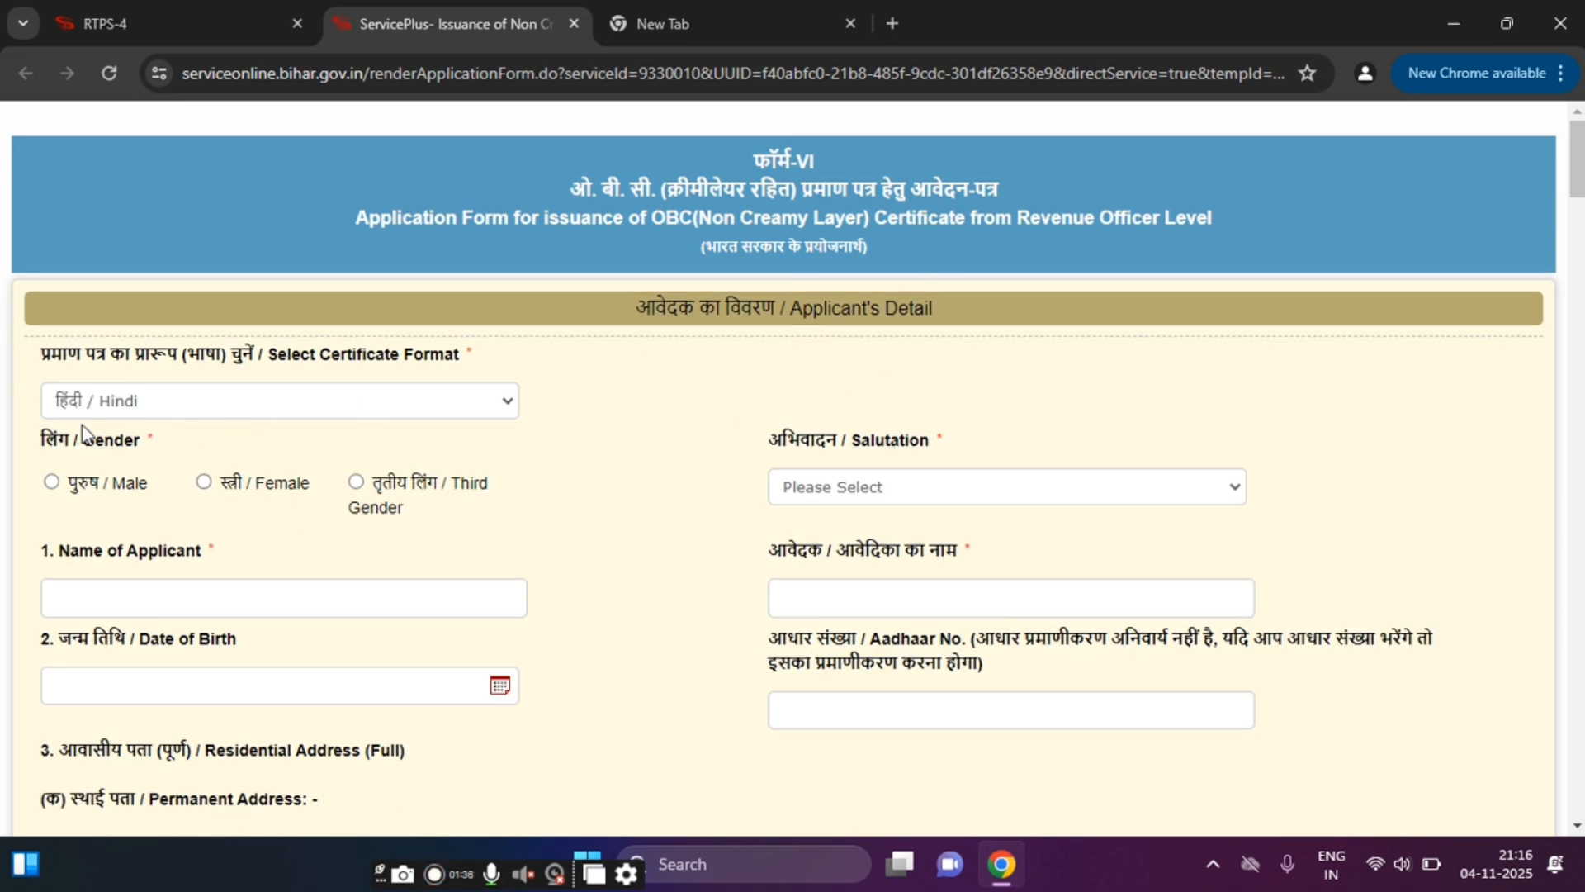
Step: Set the certificate format to English and the applicant's gender to Male
{"action": "left_click", "coordinate": [169, 409]}
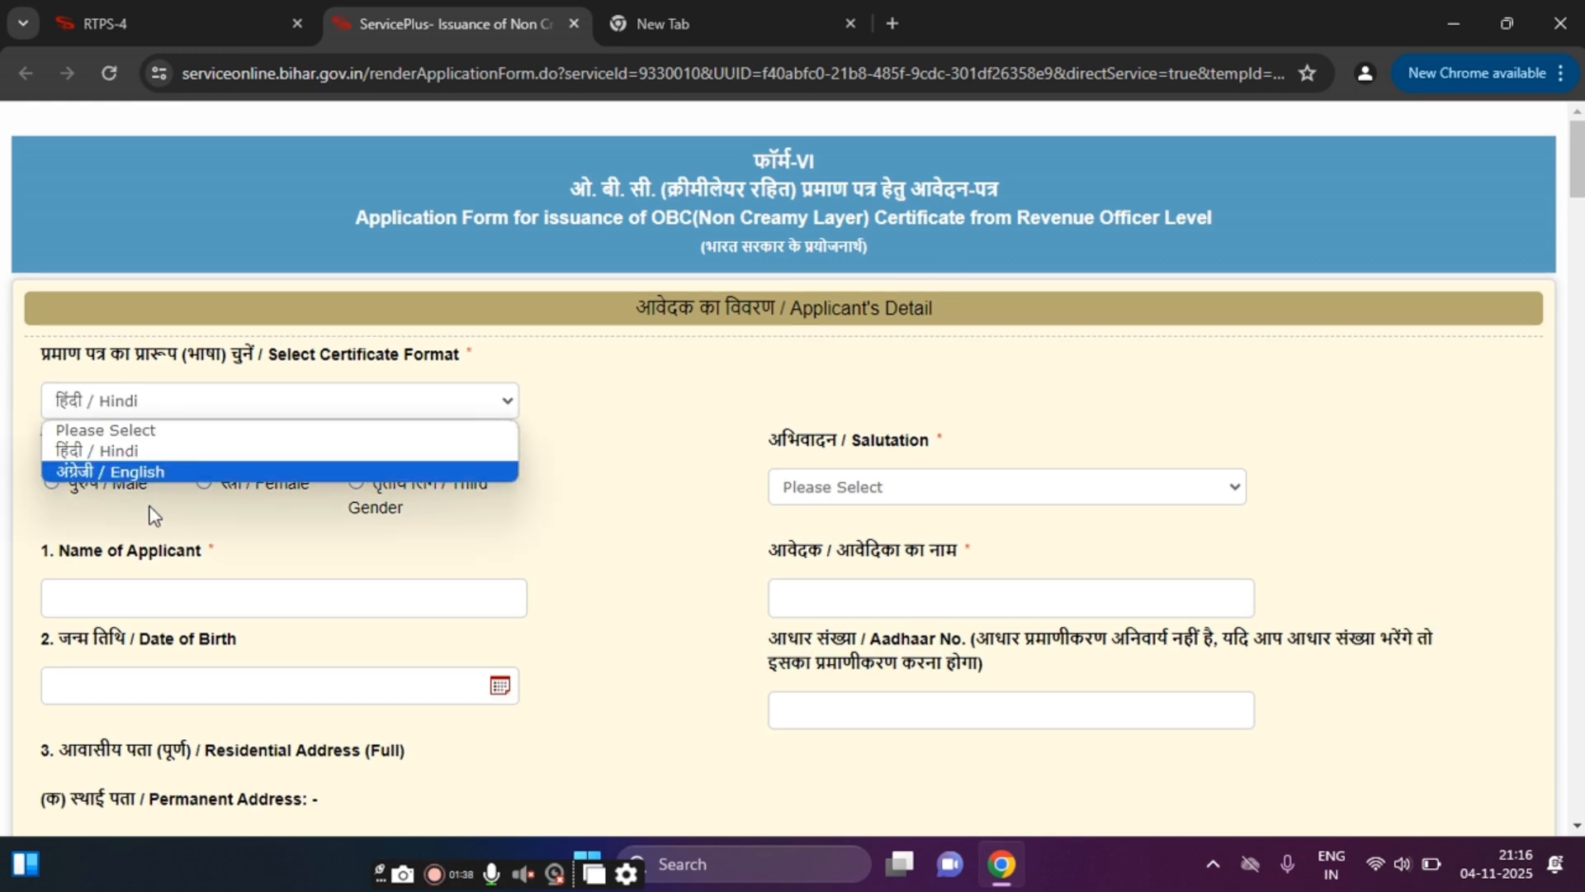
{"action": "left_click", "coordinate": [173, 473]}
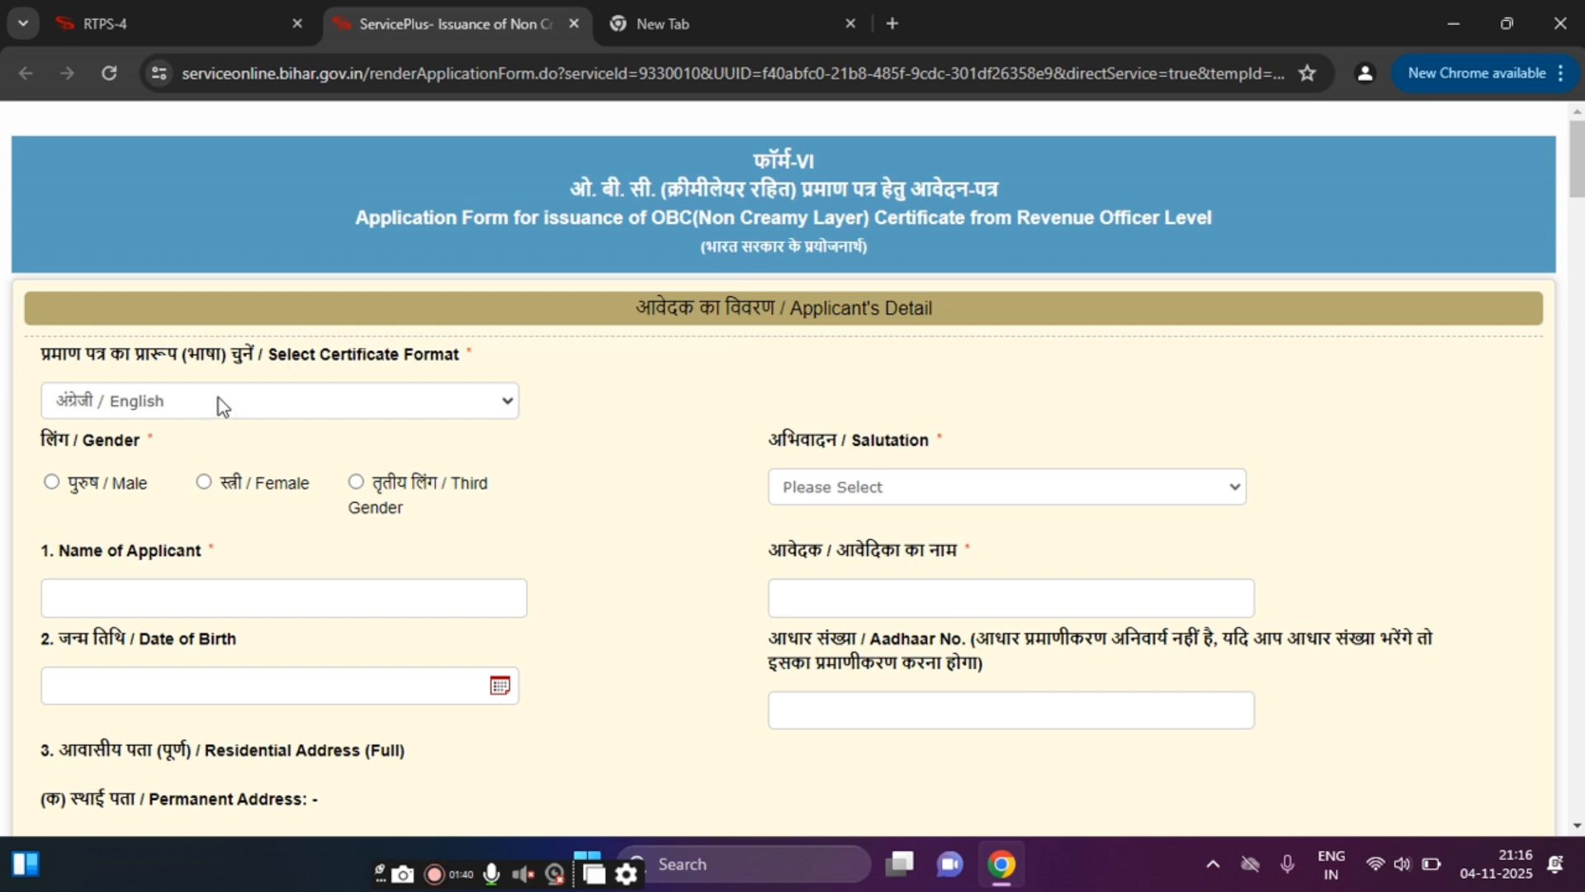
{"action": "left_click", "coordinate": [219, 398]}
{"action": "left_click", "coordinate": [198, 471]}
{"action": "left_click", "coordinate": [52, 483]}
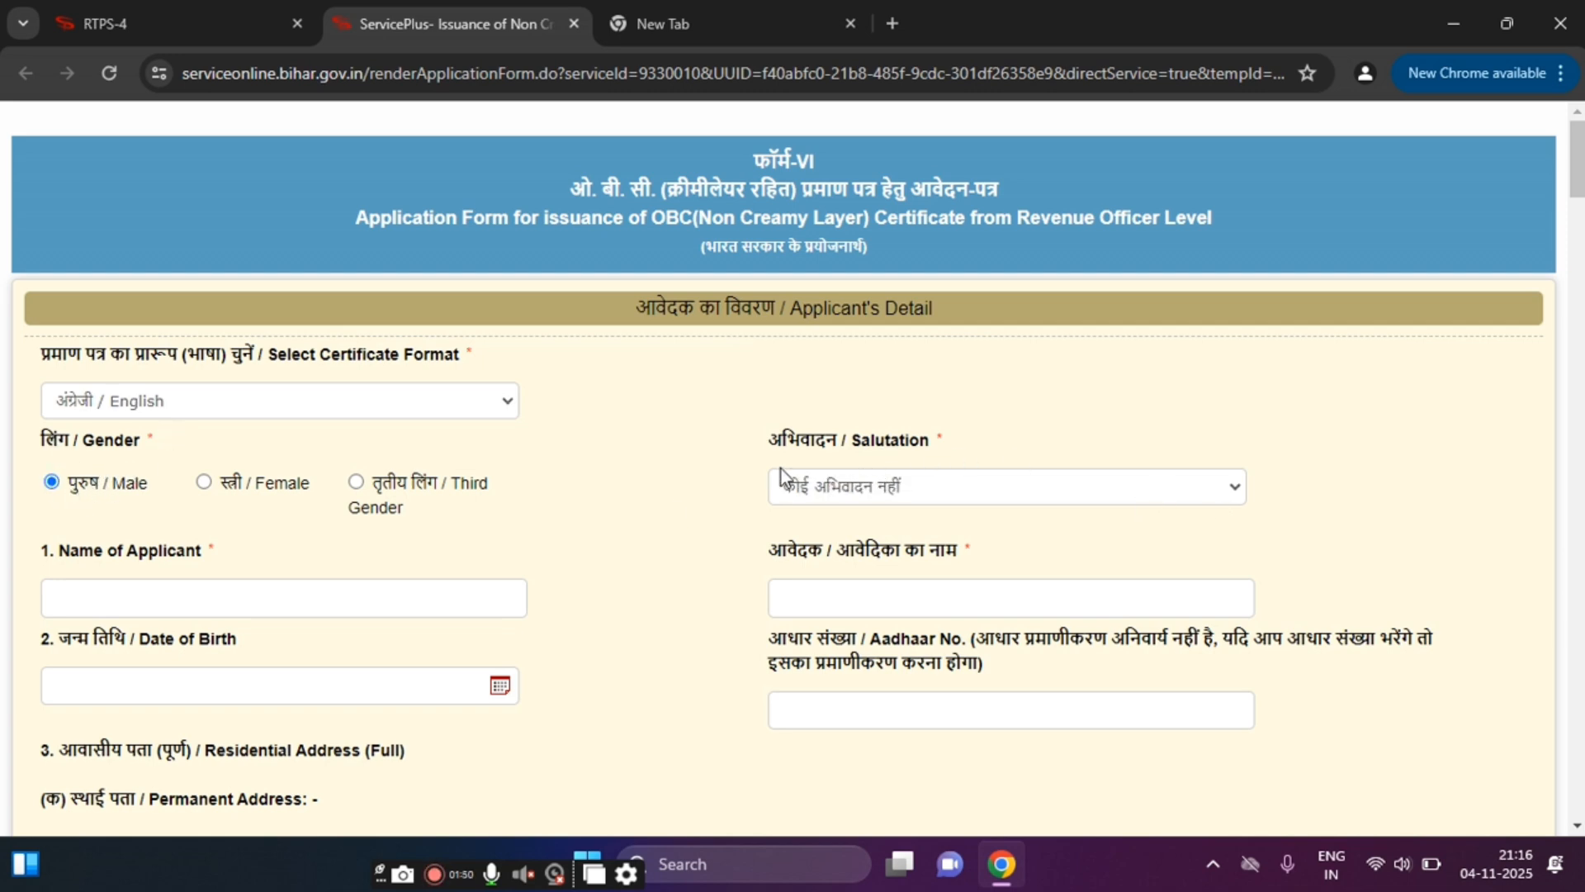
Step: Reset Salutation to Please Select and enter the applicant's name in English
{"action": "left_click", "coordinate": [846, 496]}
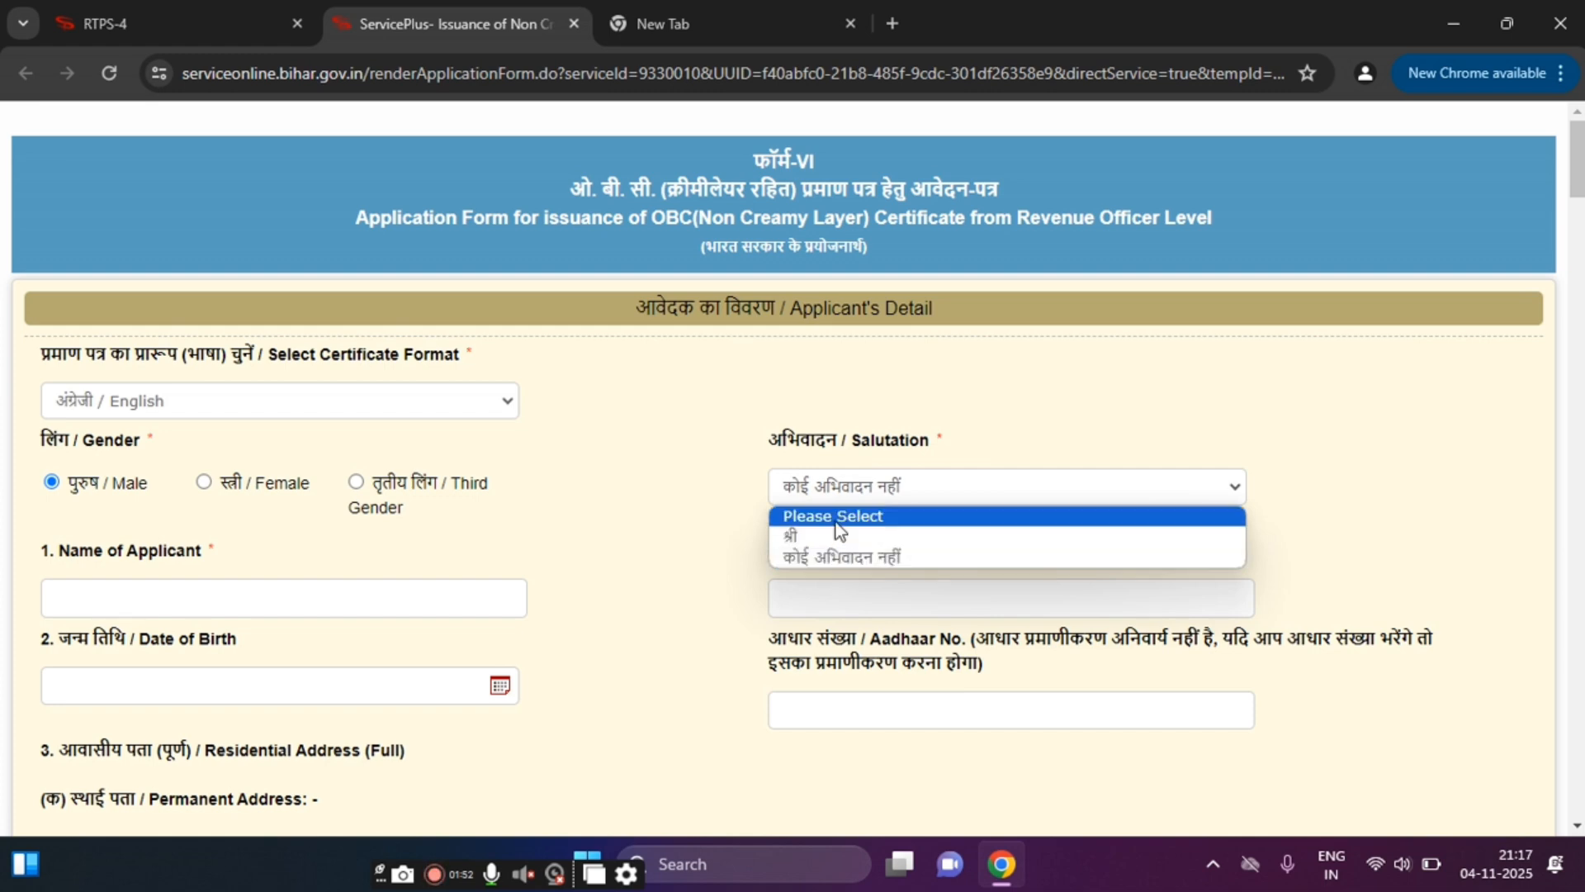
{"action": "left_click", "coordinate": [841, 517]}
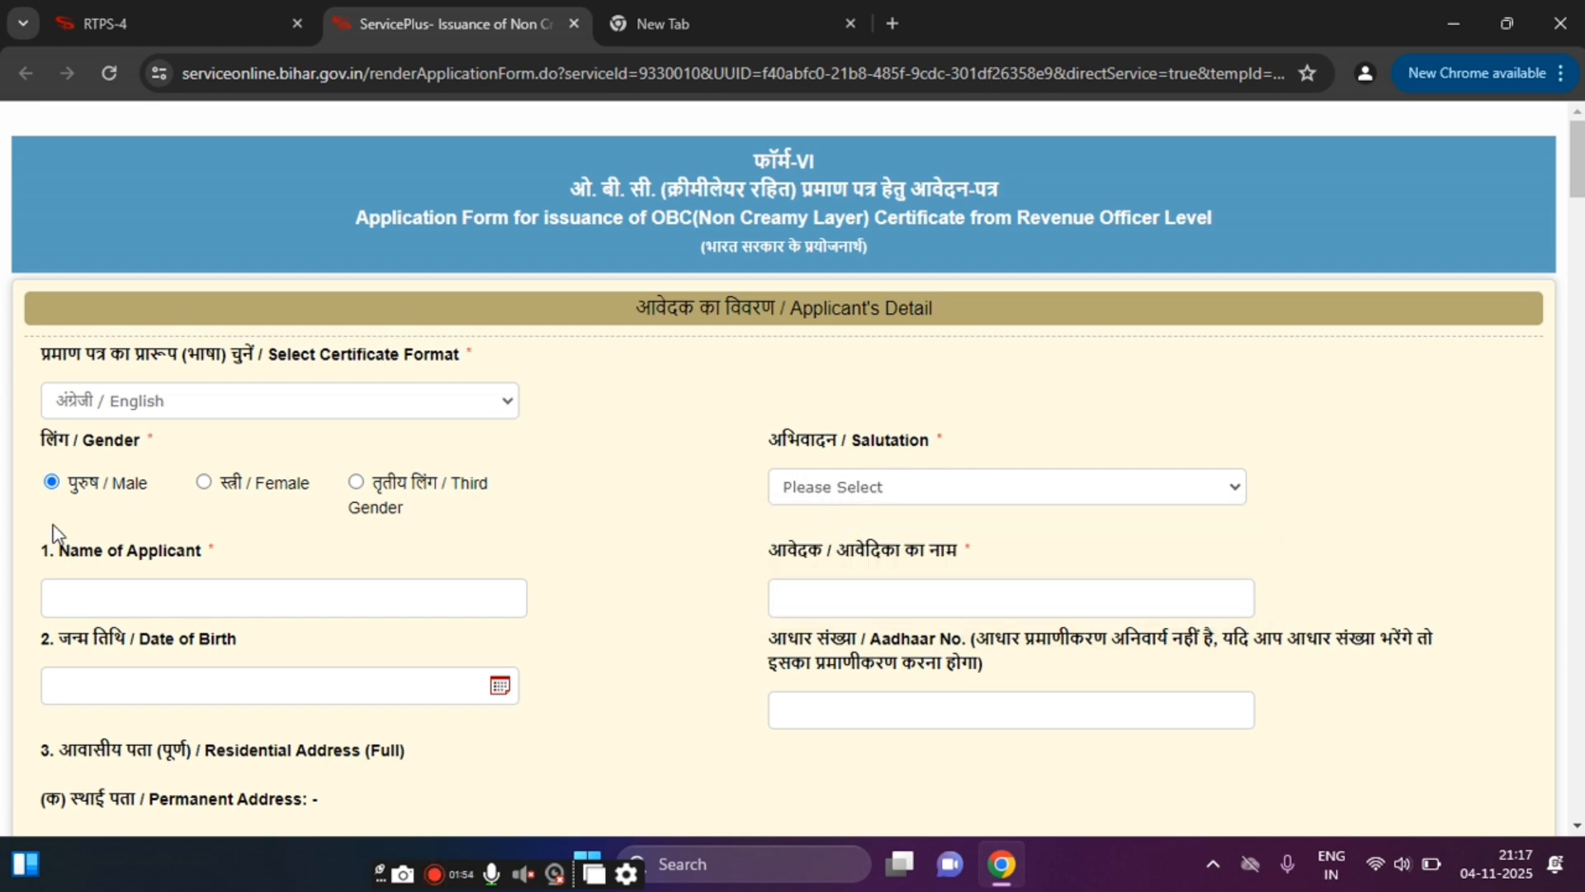
{"action": "left_click", "coordinate": [159, 587]}
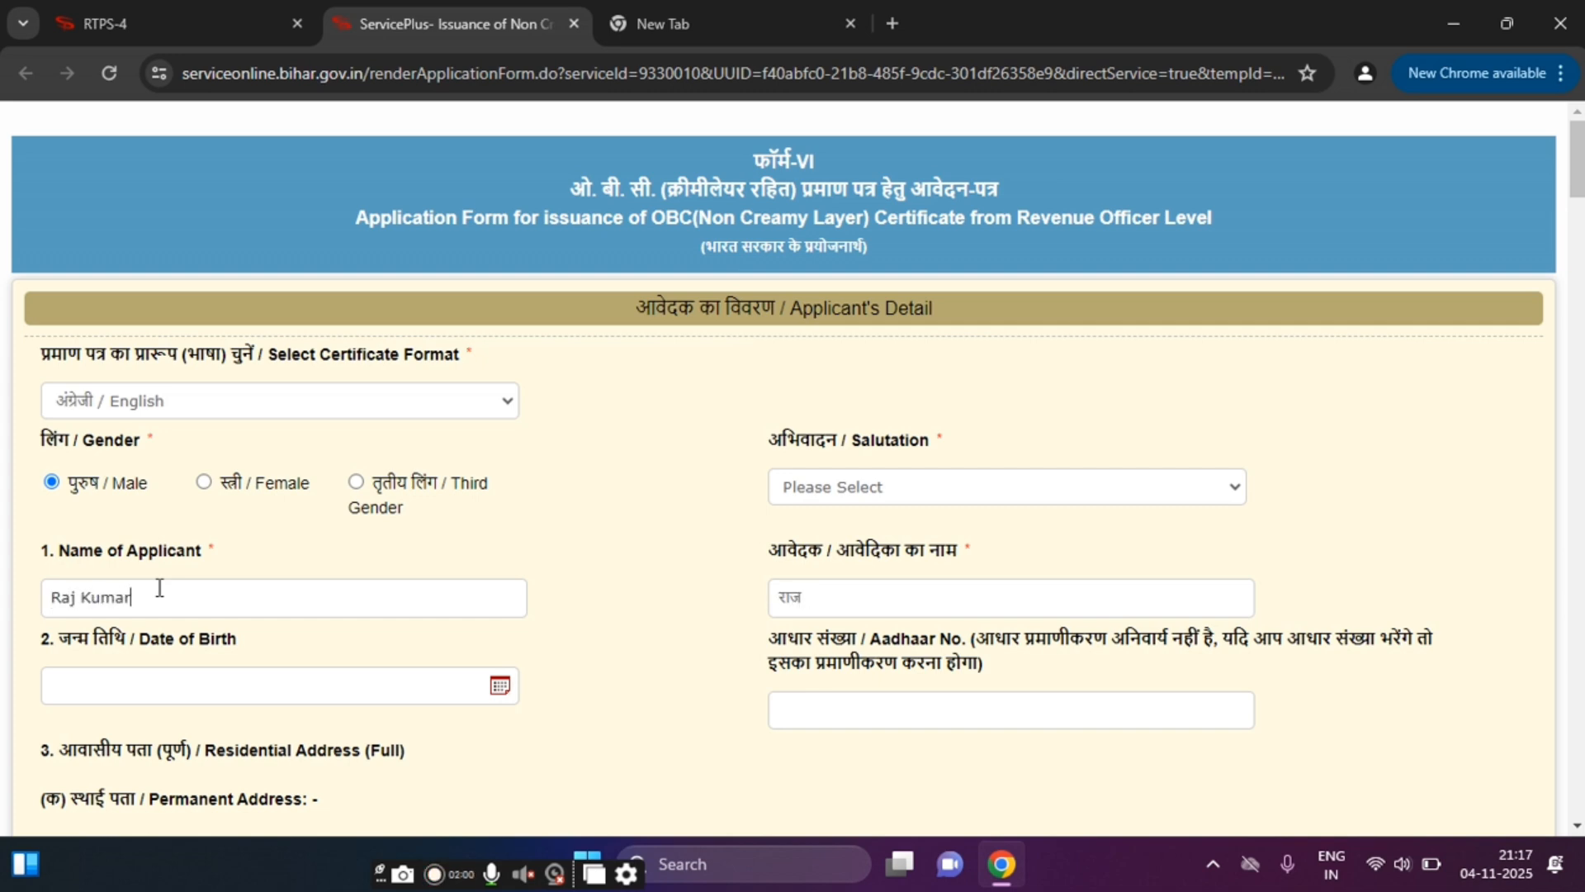
Step: Set the date of birth to 13 March 2007 using the calendar picker
{"action": "scroll", "coordinate": [4, 624], "scroll_direction": "down", "scroll_amount": 3}
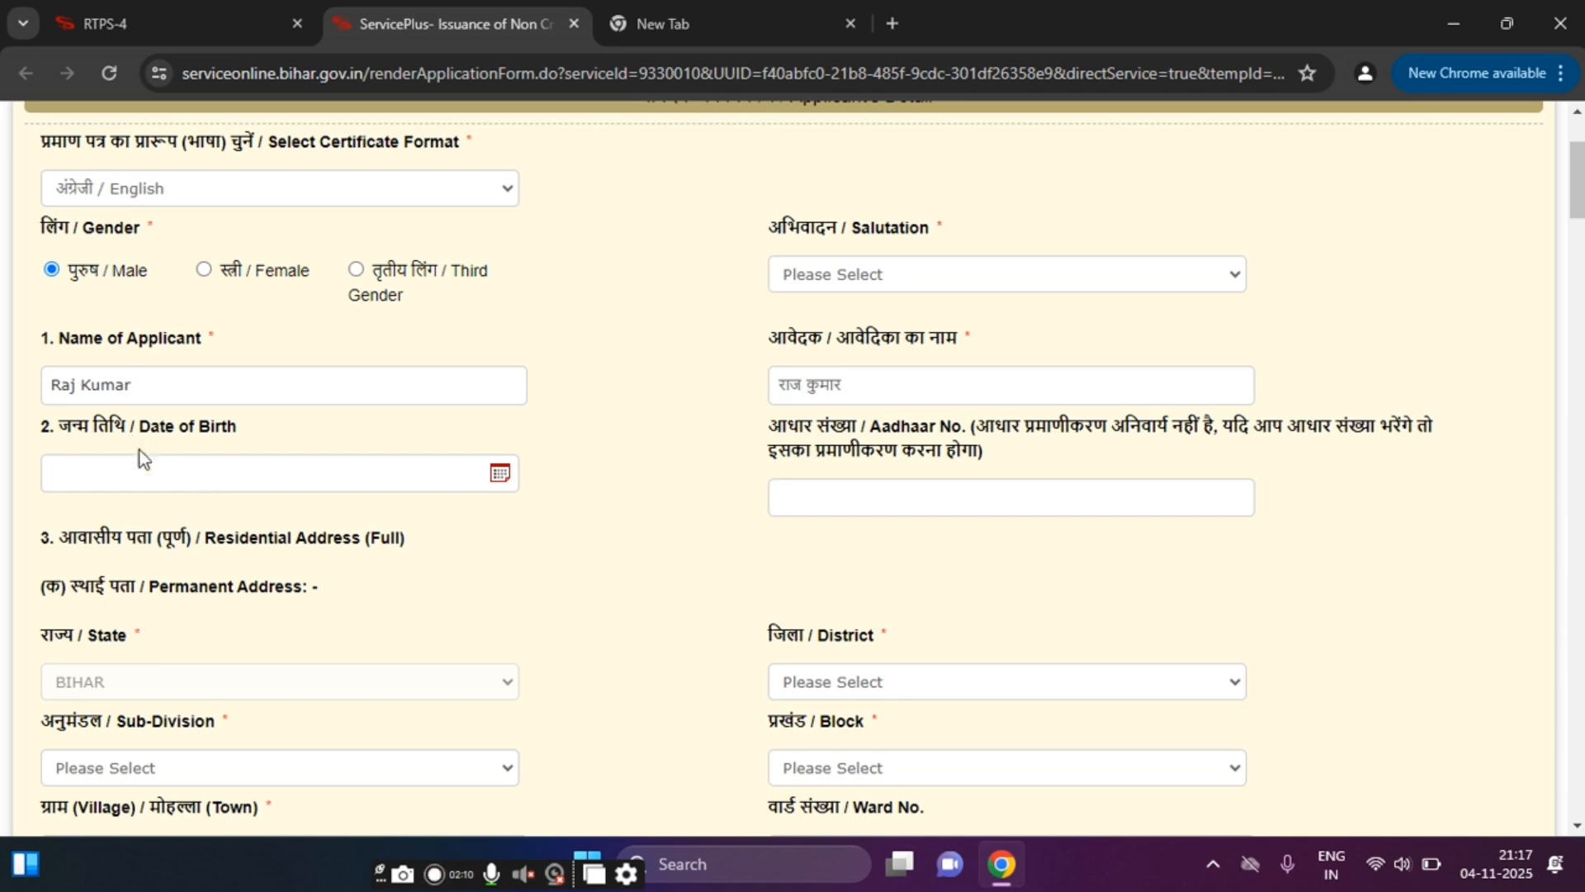
{"action": "left_click", "coordinate": [499, 474]}
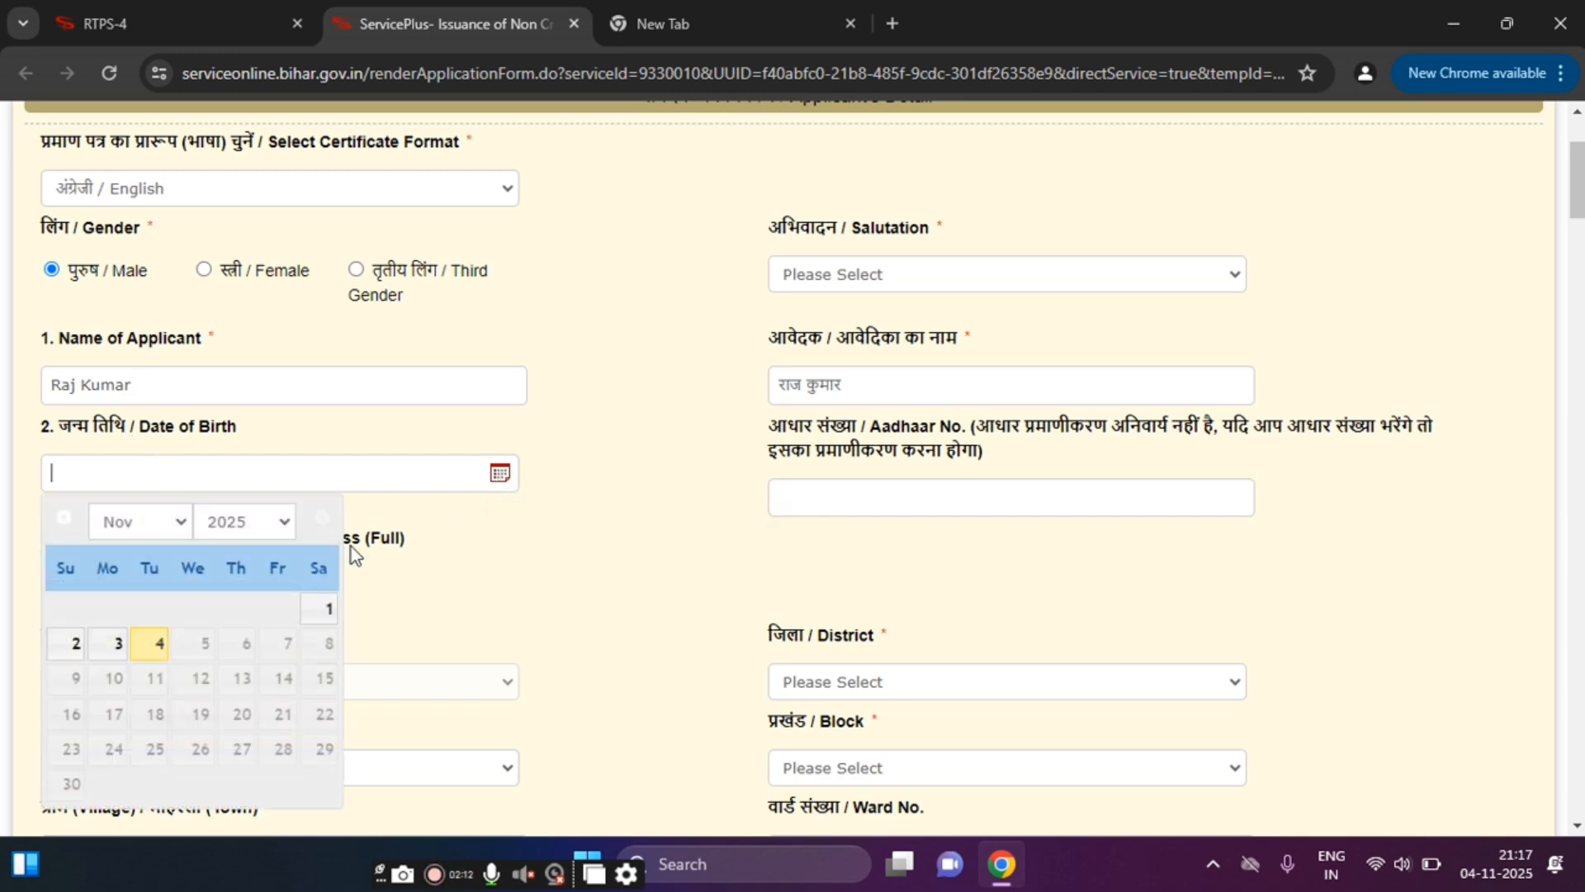
{"action": "left_click", "coordinate": [239, 522]}
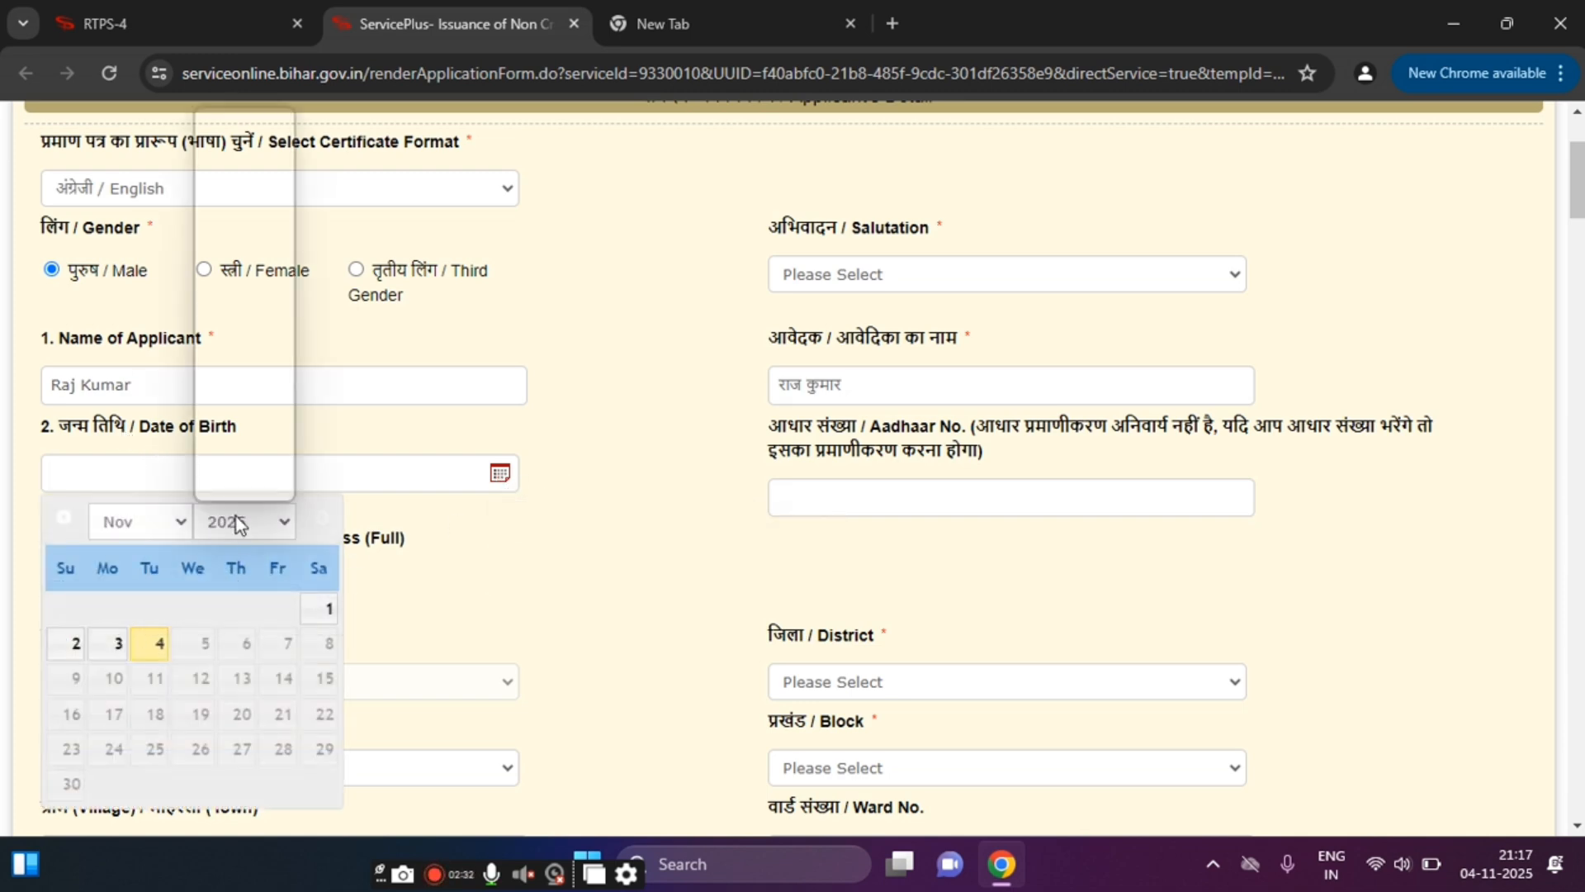
{"action": "left_click", "coordinate": [238, 136]}
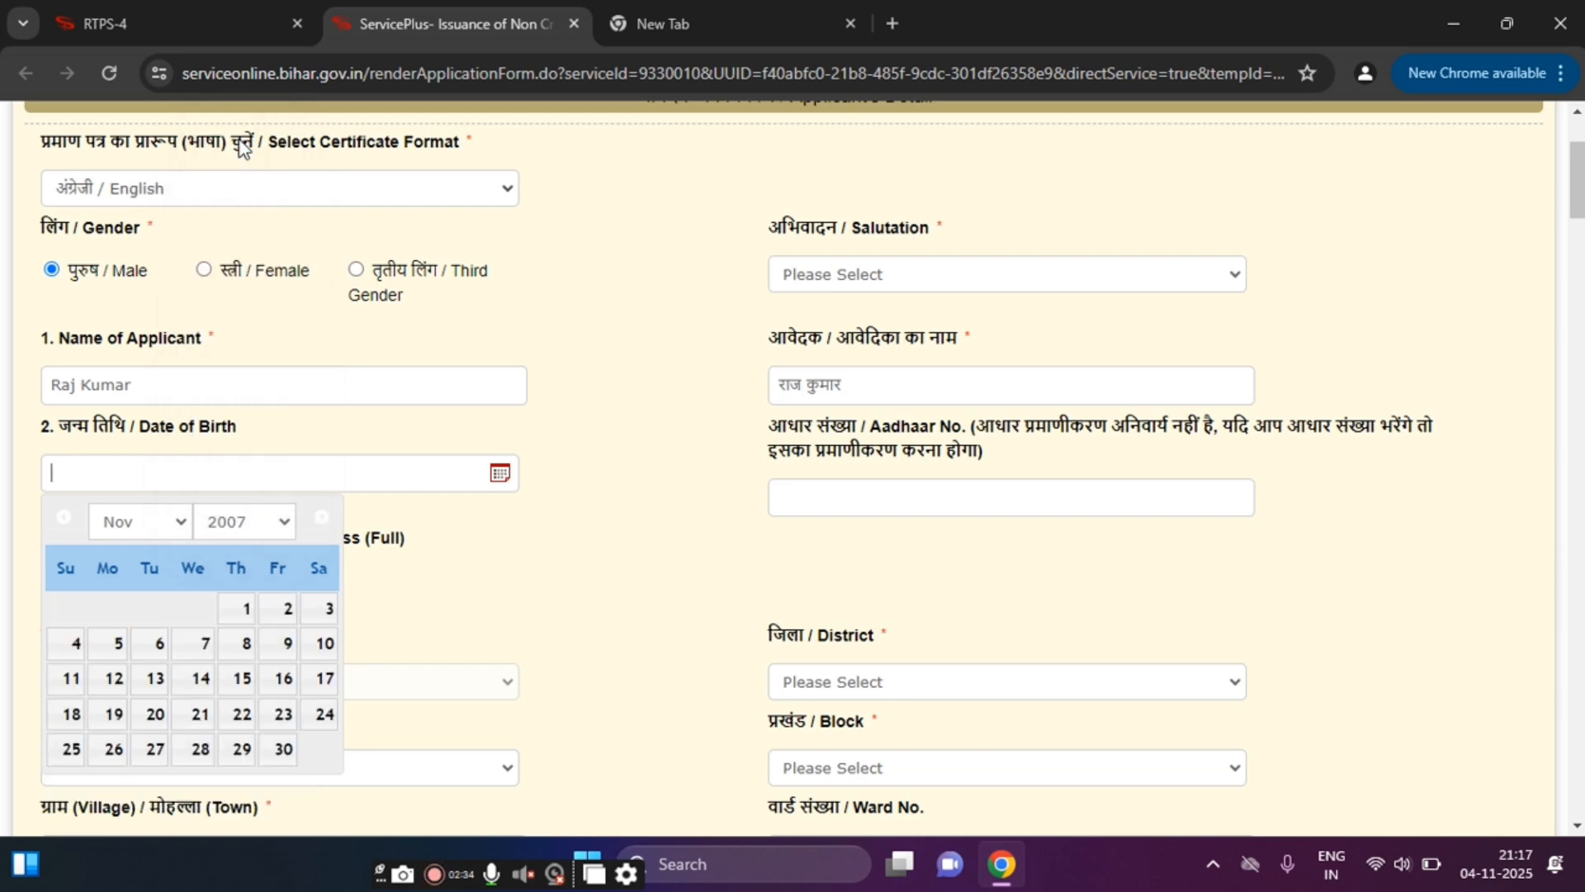
{"action": "left_click", "coordinate": [125, 526]}
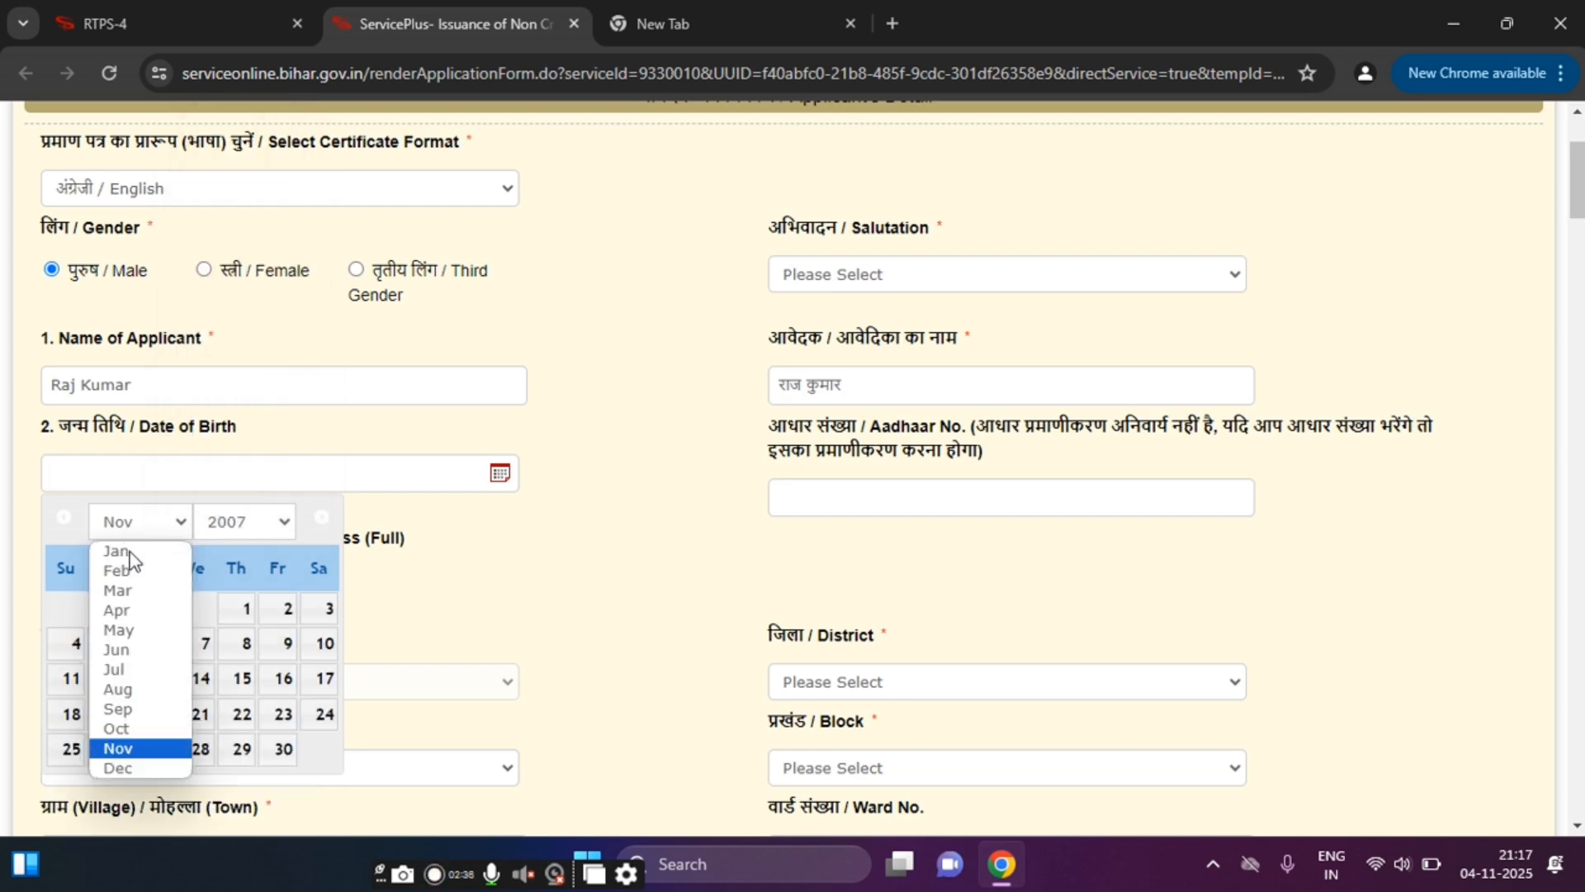
{"action": "left_click", "coordinate": [113, 591]}
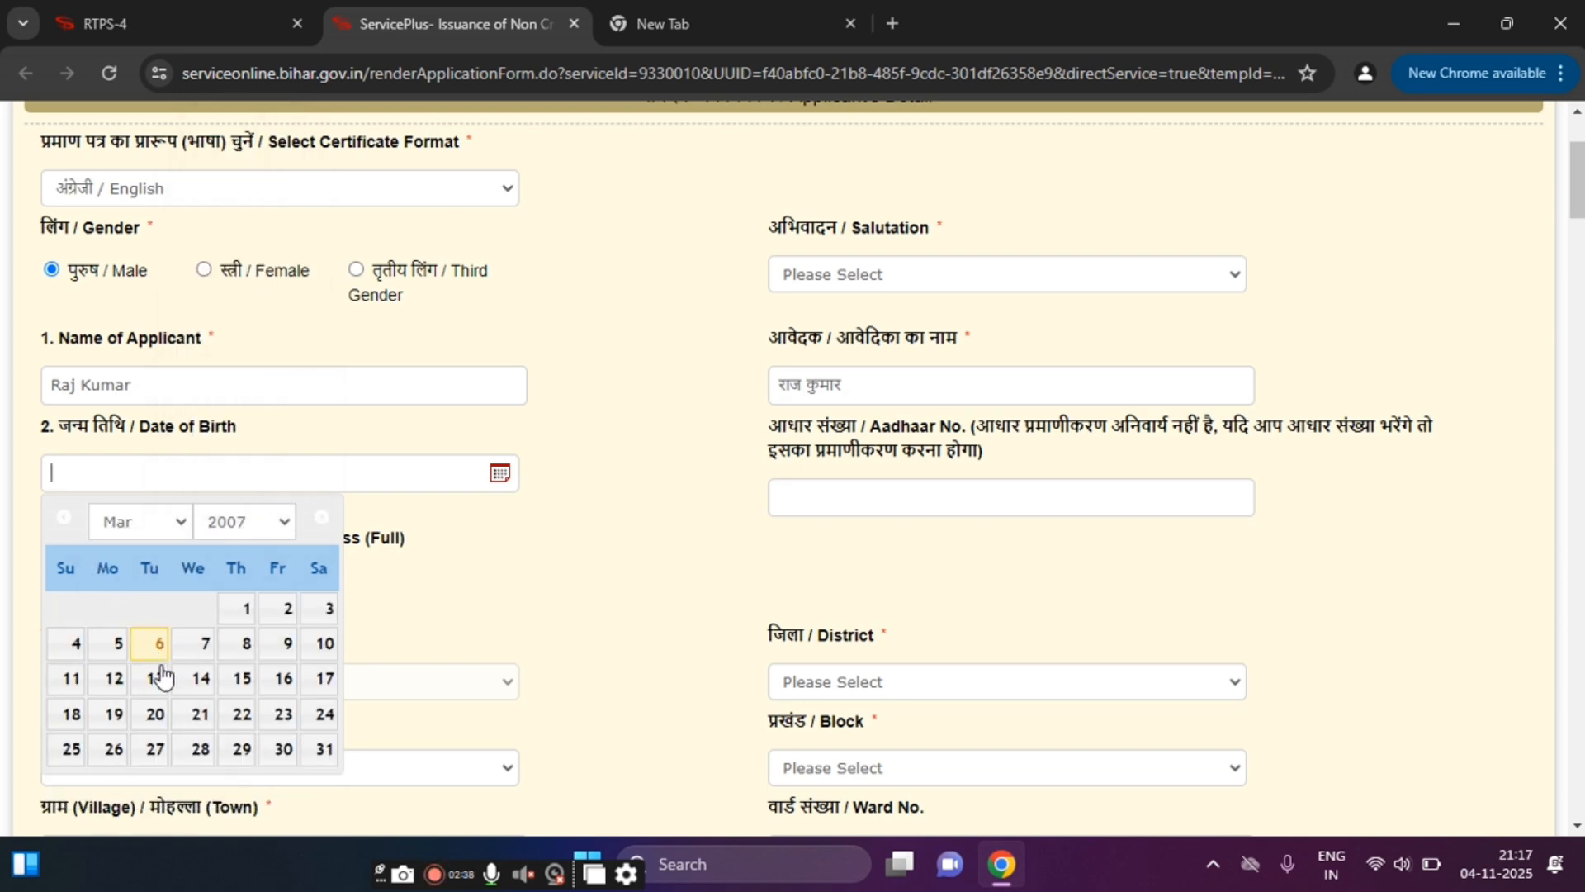
{"action": "left_click", "coordinate": [164, 679]}
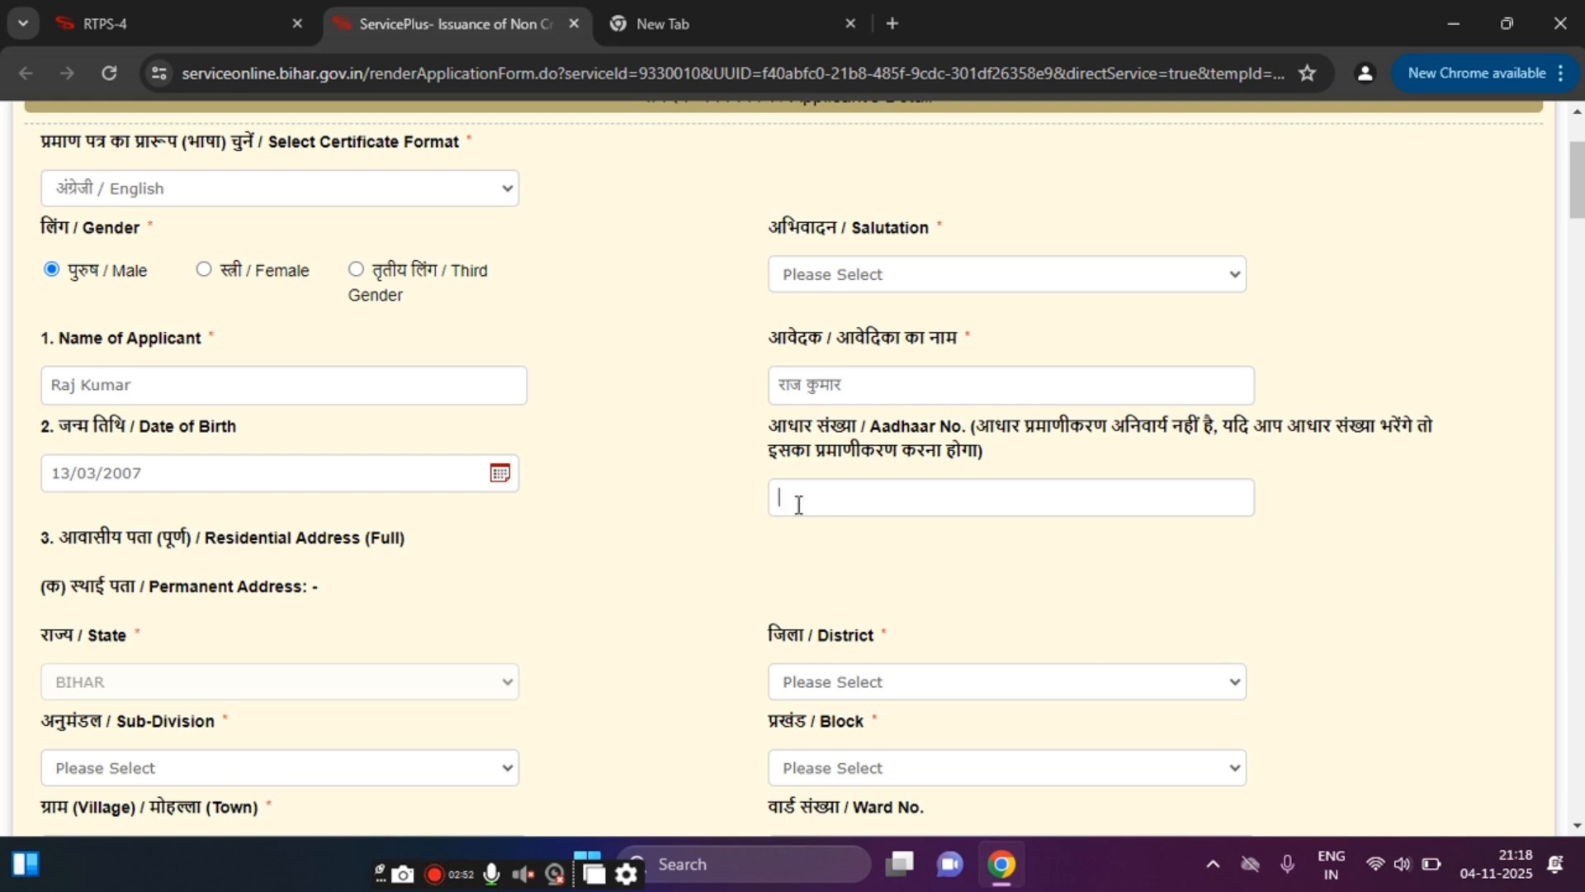
Step: Enter the applicant's Aadhaar number in the Aadhaar No. field
{"action": "left_click", "coordinate": [836, 501]}
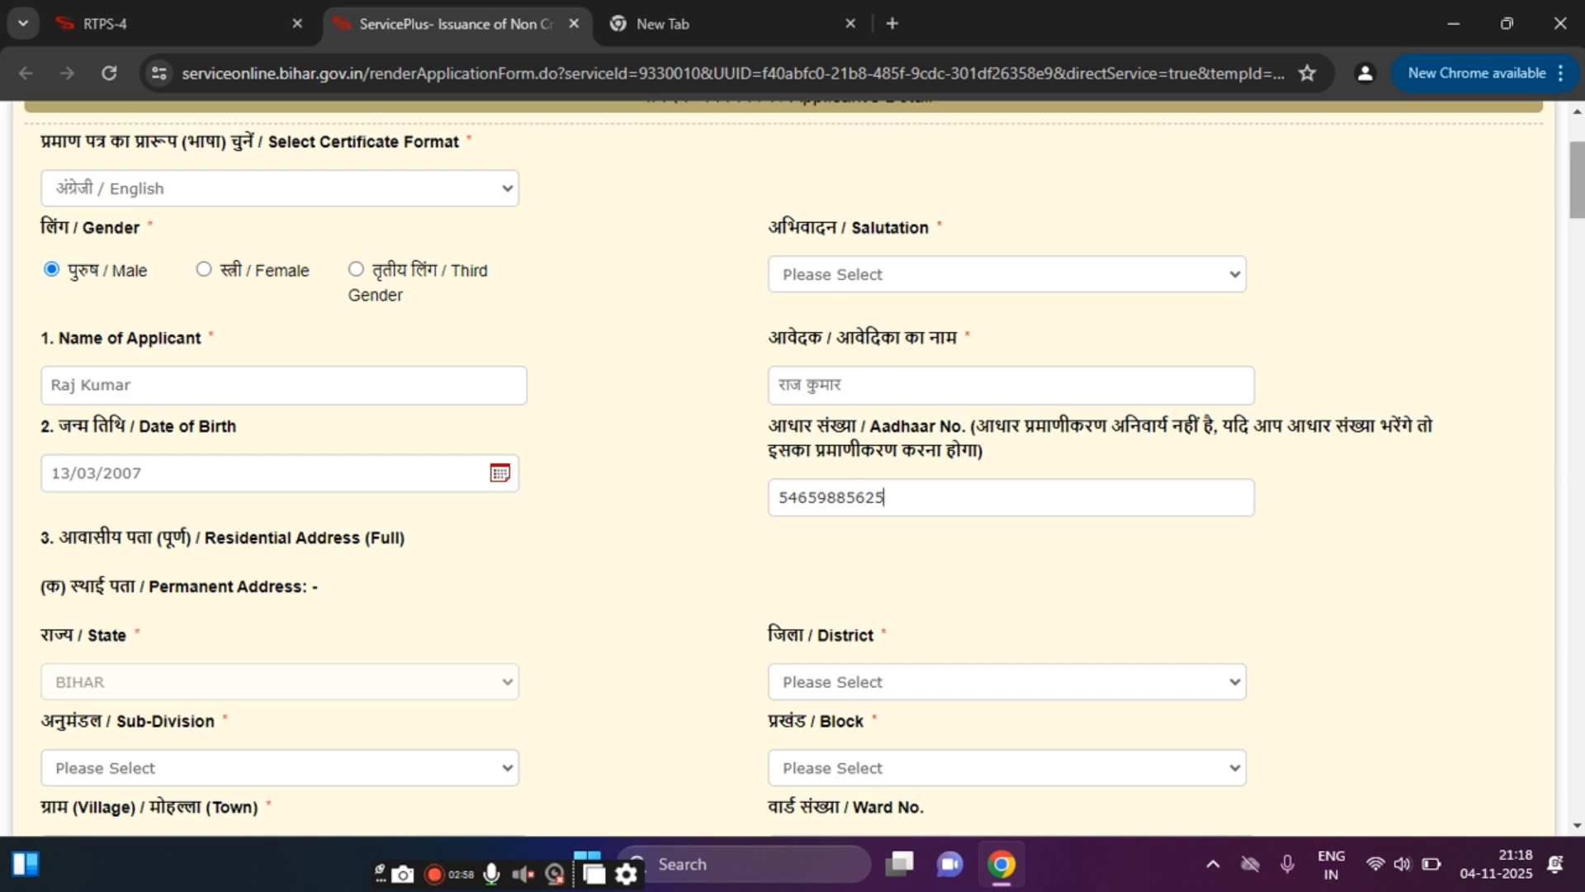
{"action": "left_click_drag", "start_coordinate": [1578, 176], "coordinate": [1578, 203]}
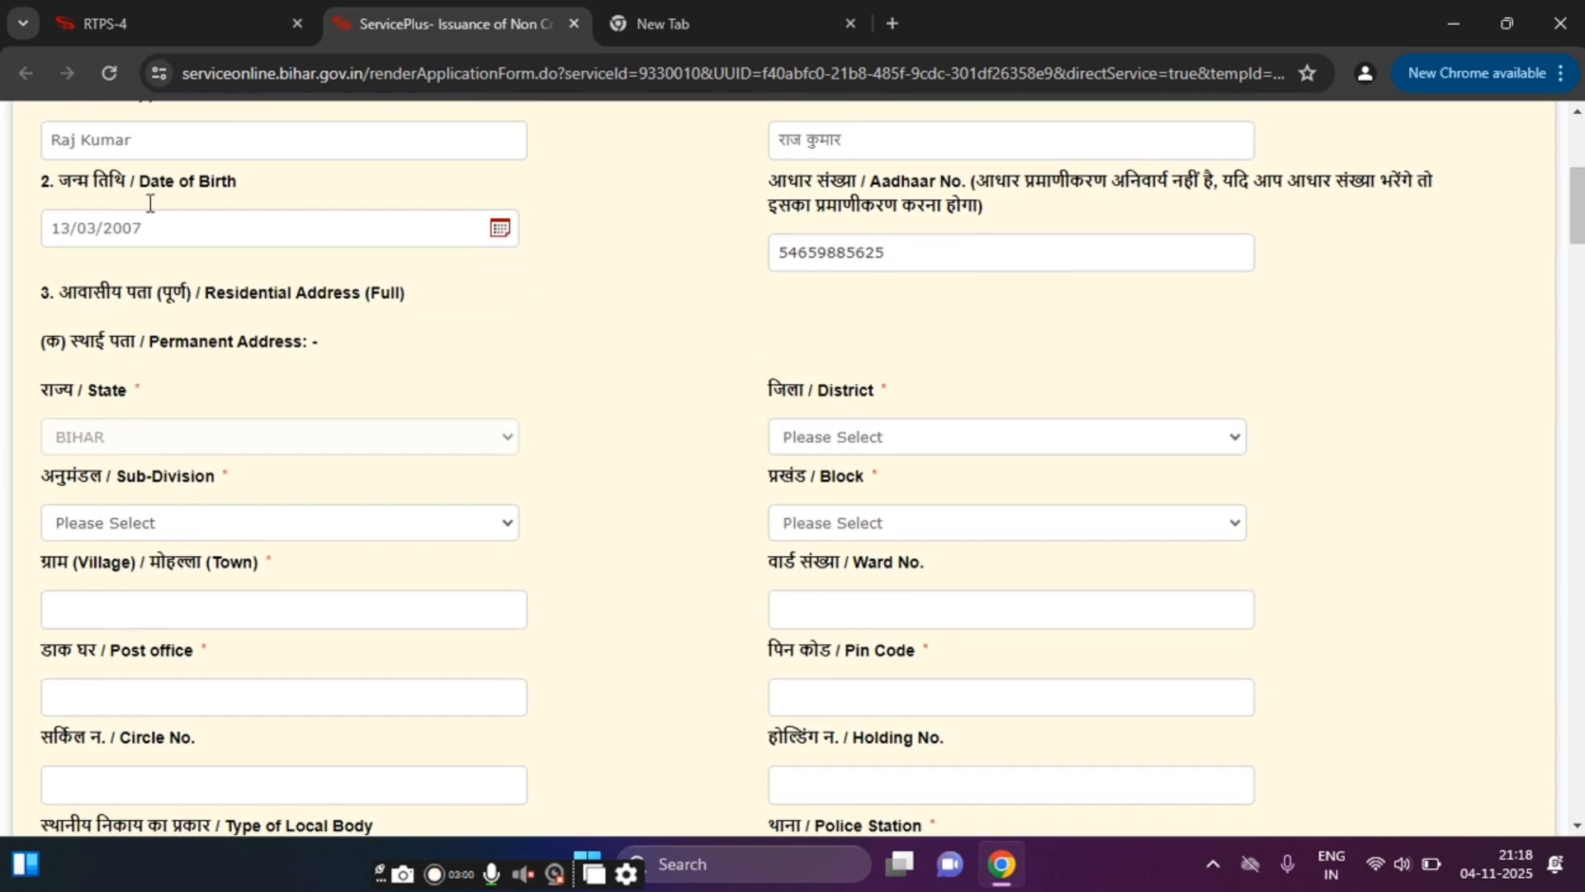
Step: Delete the rejected Aadhaar number so the optional field stays empty
{"action": "left_click", "coordinate": [80, 442]}
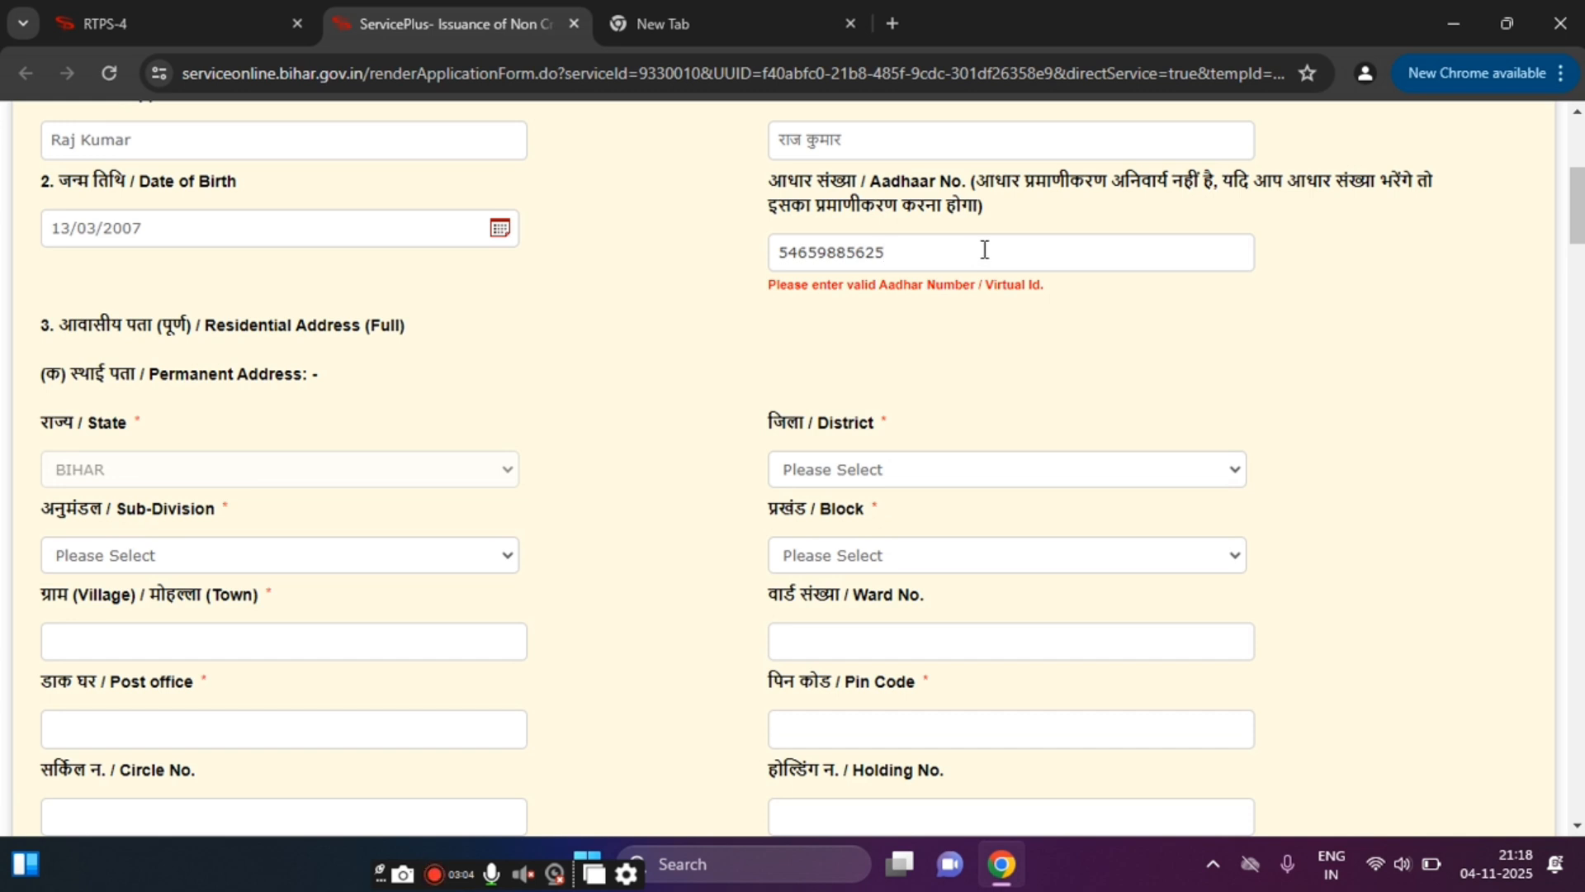
{"action": "key", "text": "BackSpace"}
{"action": "key", "text": "BackSpace"}
{"action": "key", "text": "BackSpace"}
{"action": "key", "text": "BackSpace"}
{"action": "key", "text": "BackSpace"}
{"action": "key", "text": "BackSpace"}
{"action": "key", "text": "BackSpace"}
{"action": "key", "text": "BackSpace"}
{"action": "key", "text": "BackSpace"}
{"action": "key", "text": "BackSpace"}
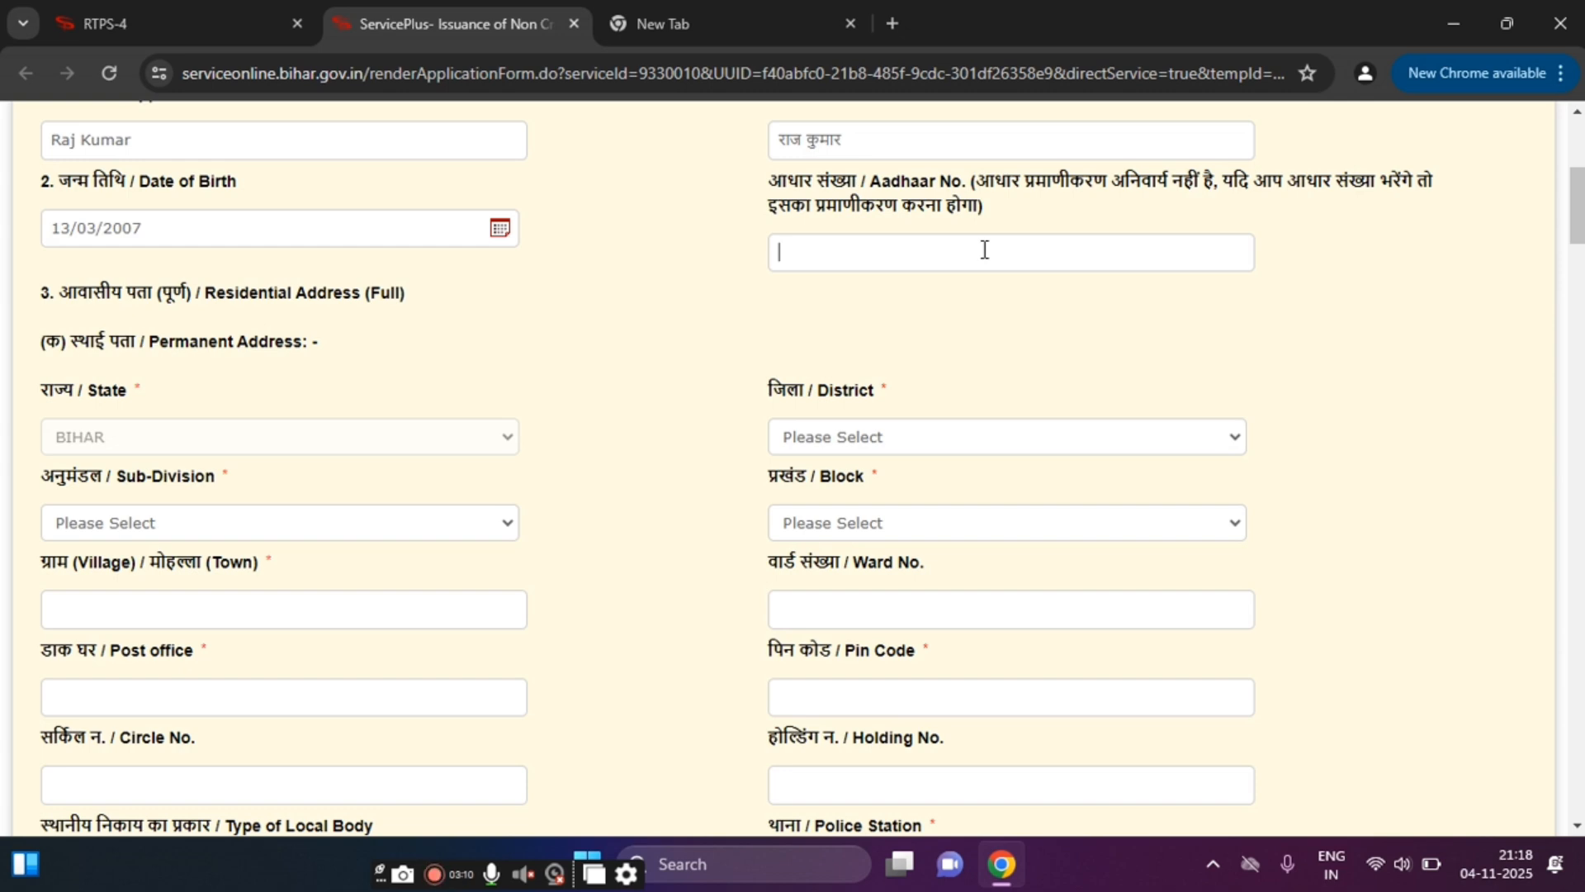
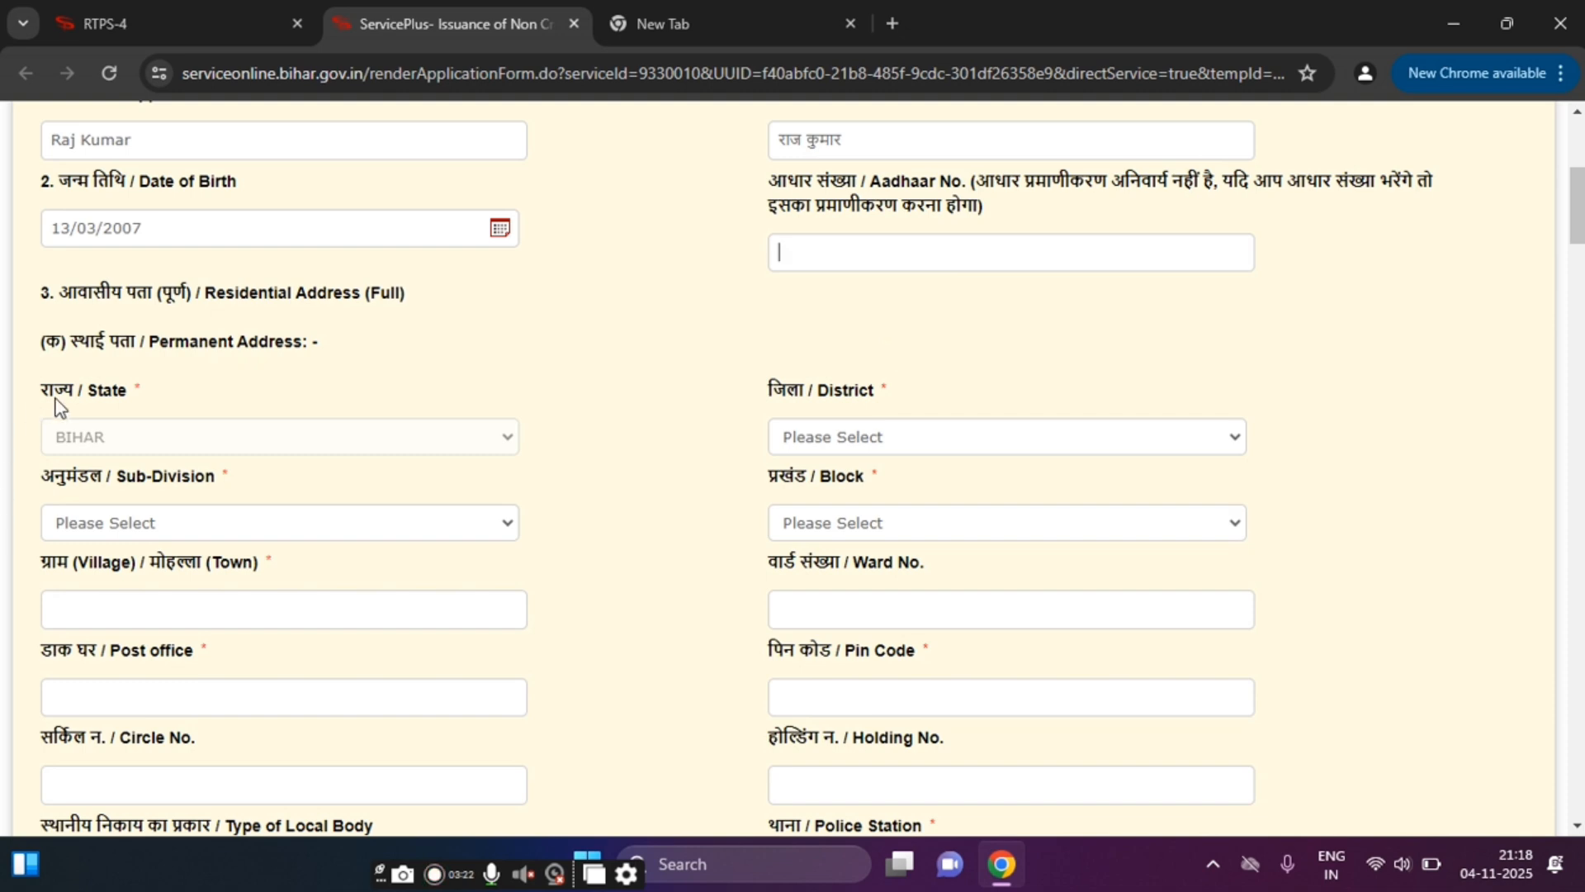
Step: Choose JEHANABAD as the permanent-address district and sub-division, and KAKO as the block
{"action": "left_click", "coordinate": [171, 529]}
{"action": "left_click", "coordinate": [257, 493]}
{"action": "left_click", "coordinate": [852, 436]}
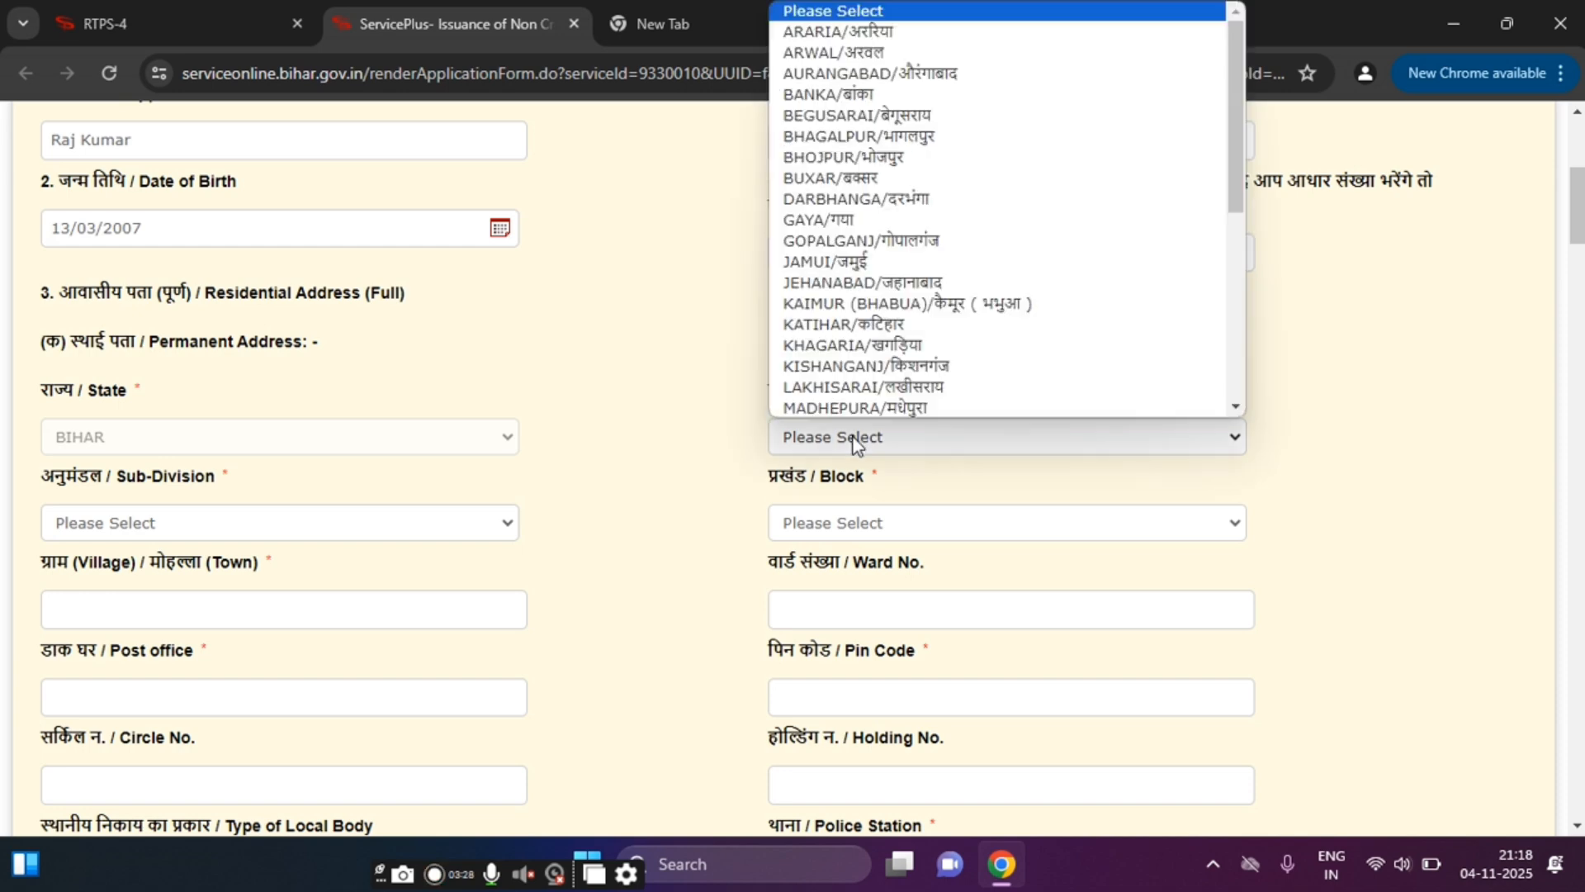
{"action": "key", "text": "Escape"}
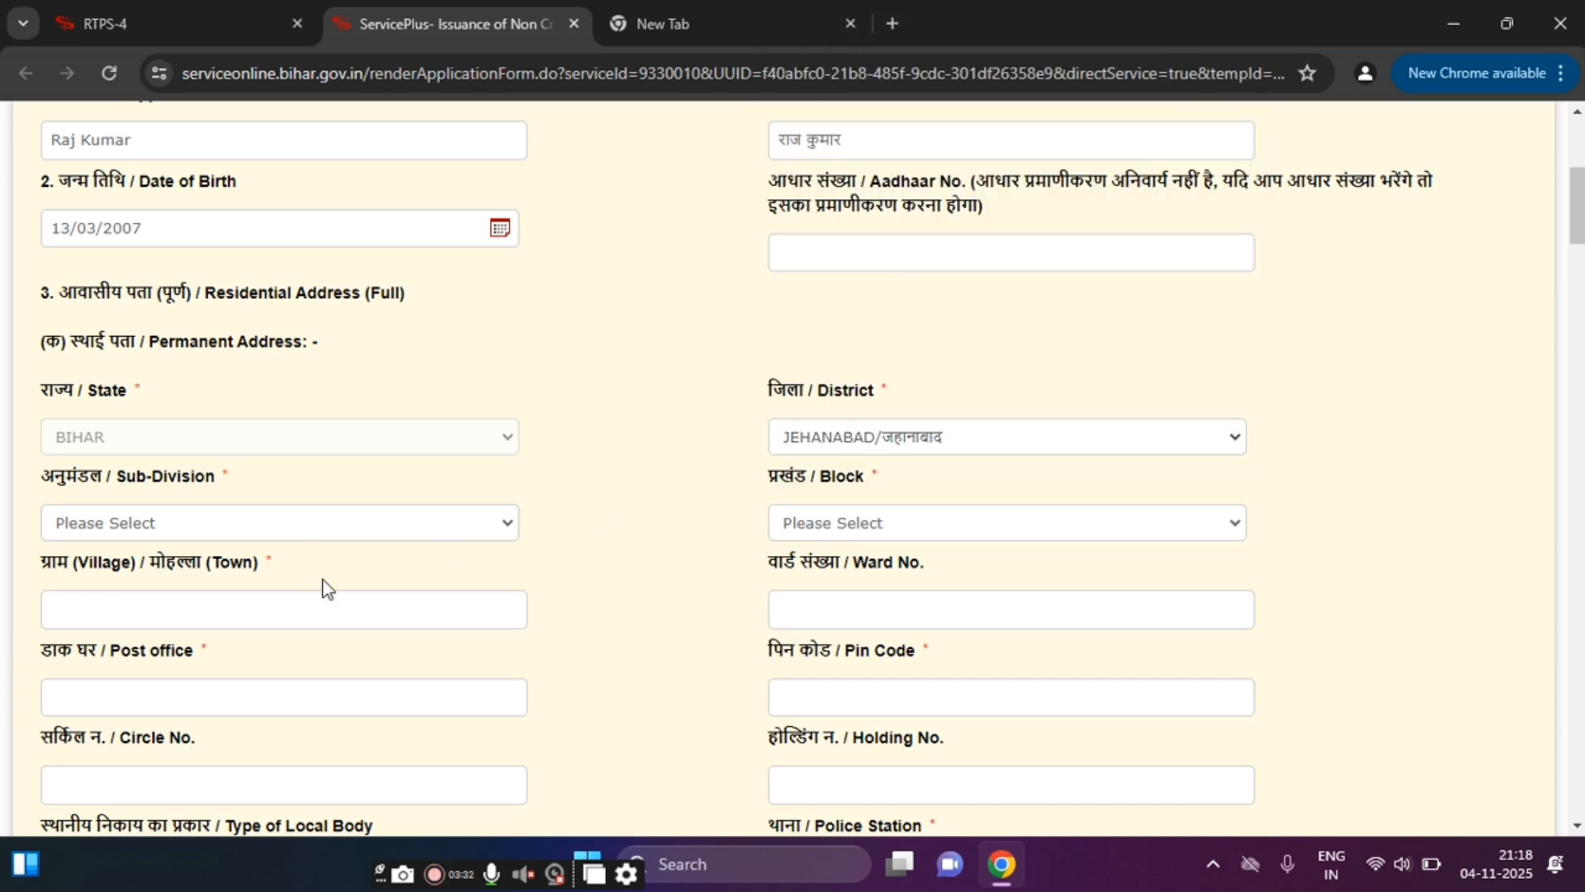
{"action": "left_click", "coordinate": [145, 523]}
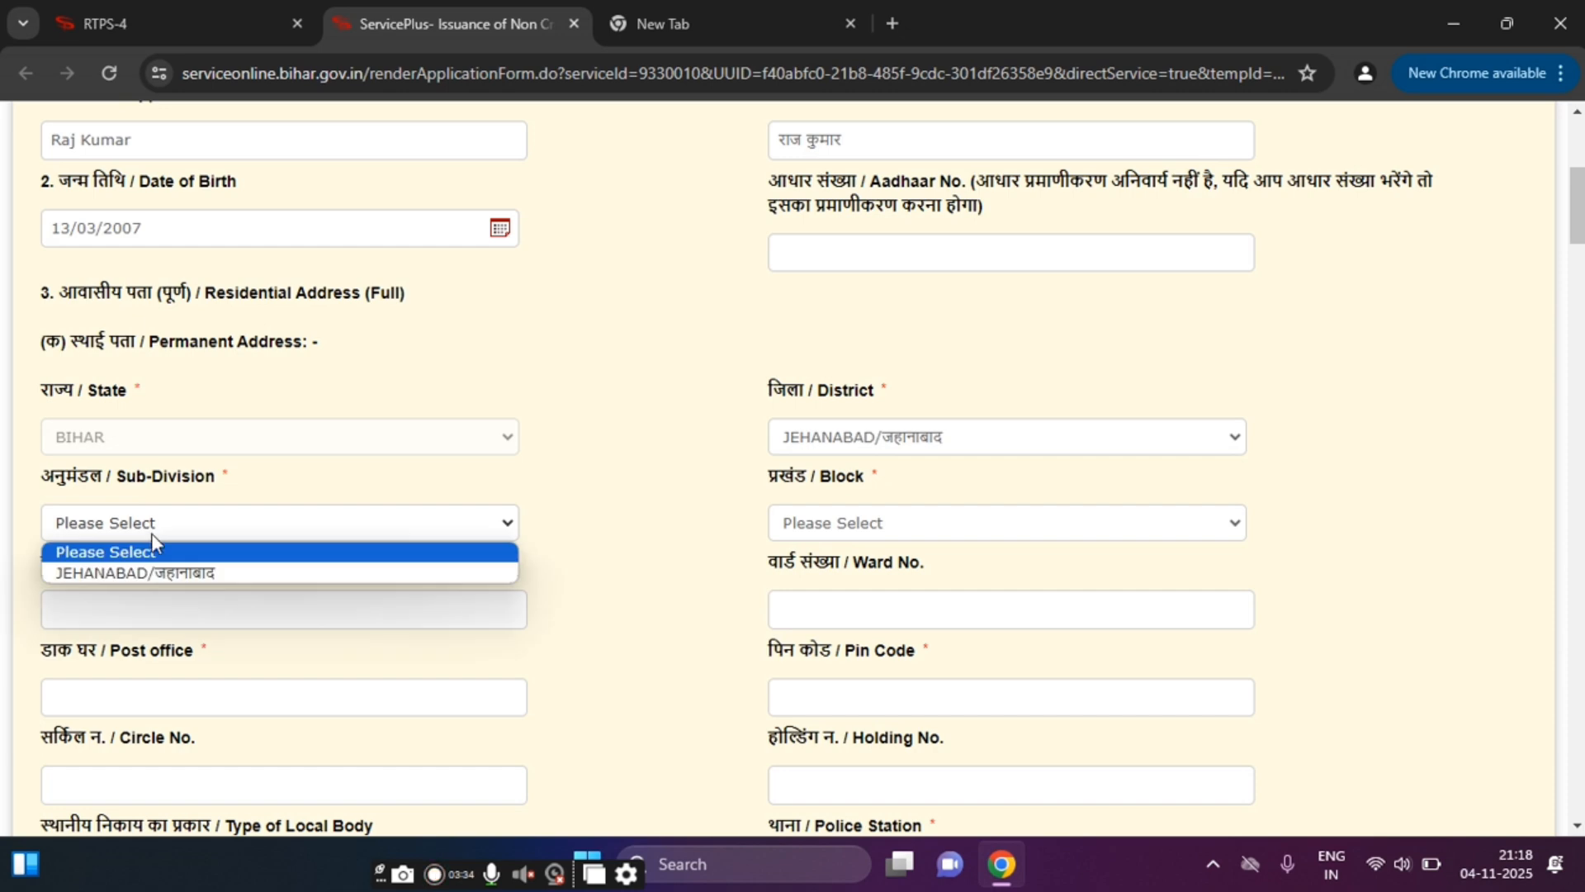
{"action": "left_click", "coordinate": [170, 573]}
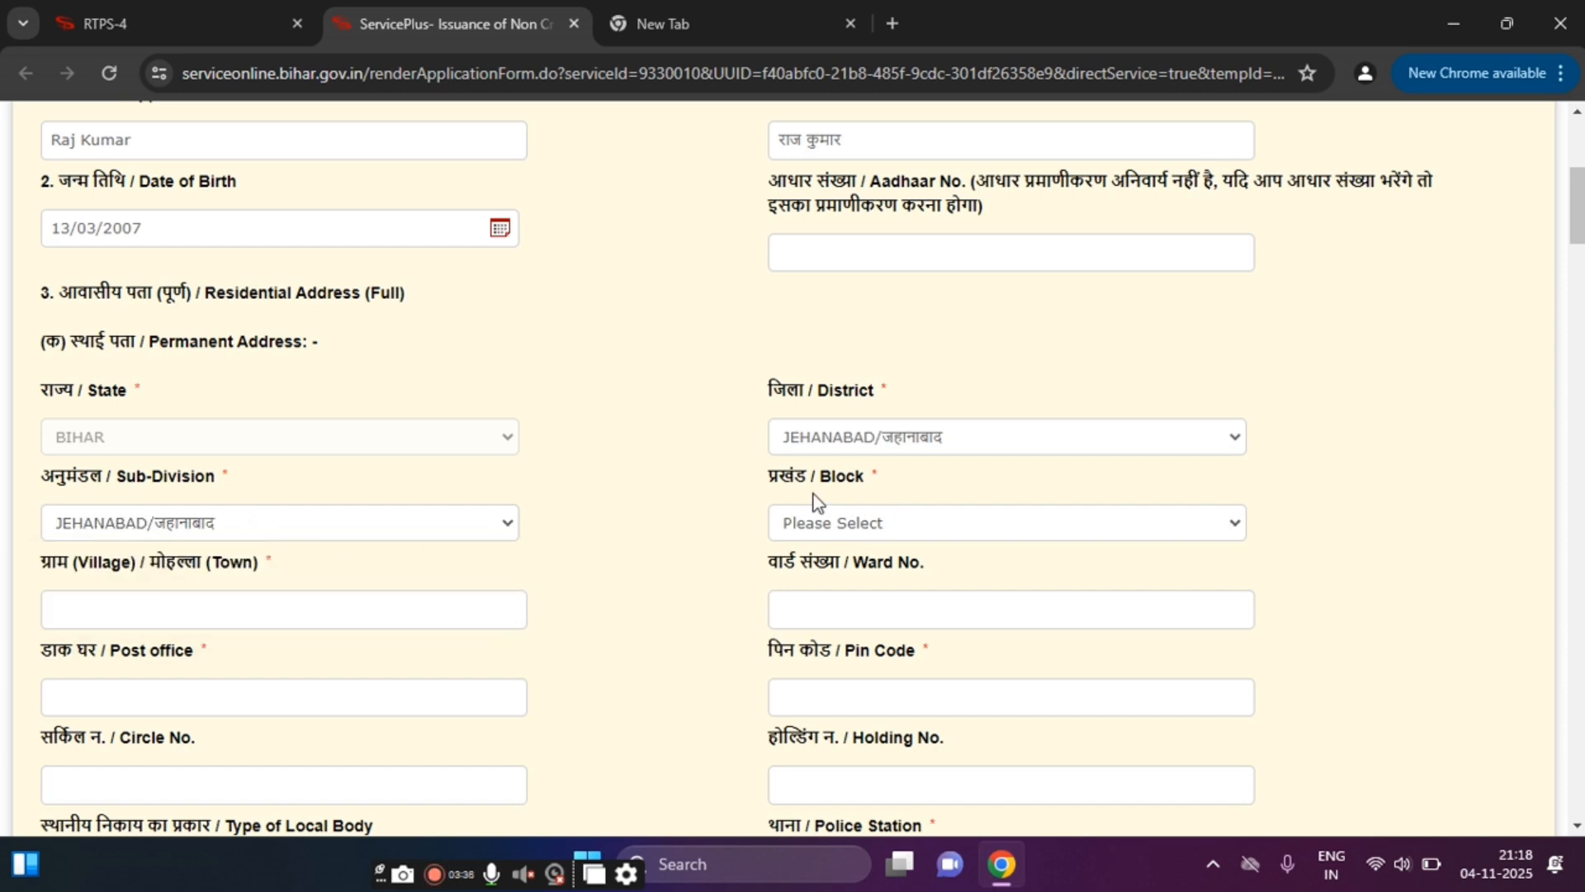
{"action": "left_click", "coordinate": [816, 522]}
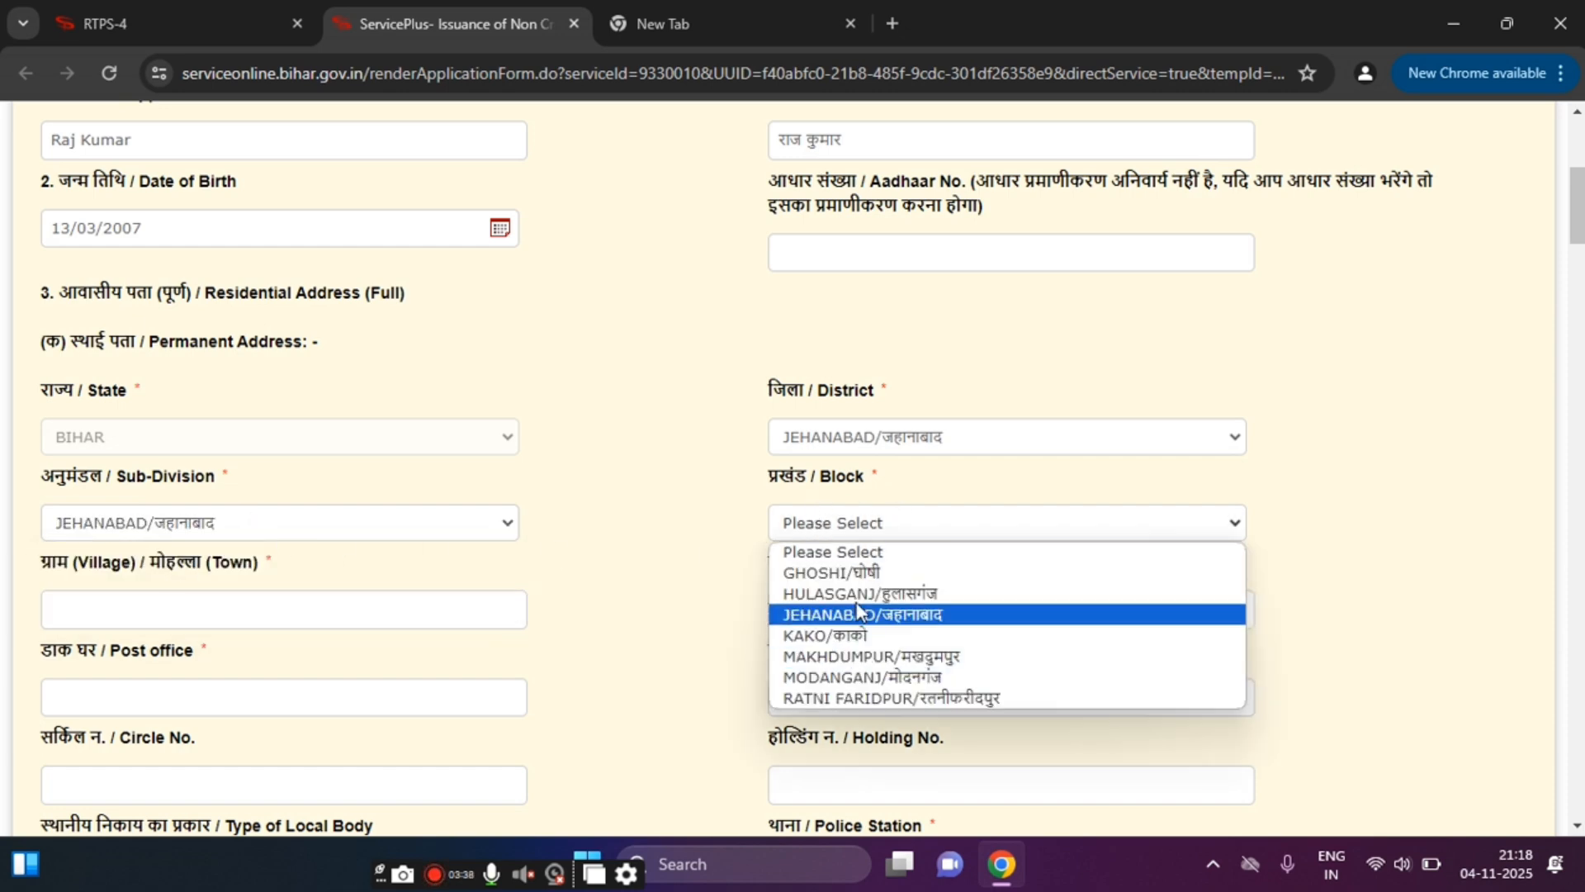
{"action": "left_click", "coordinate": [892, 639]}
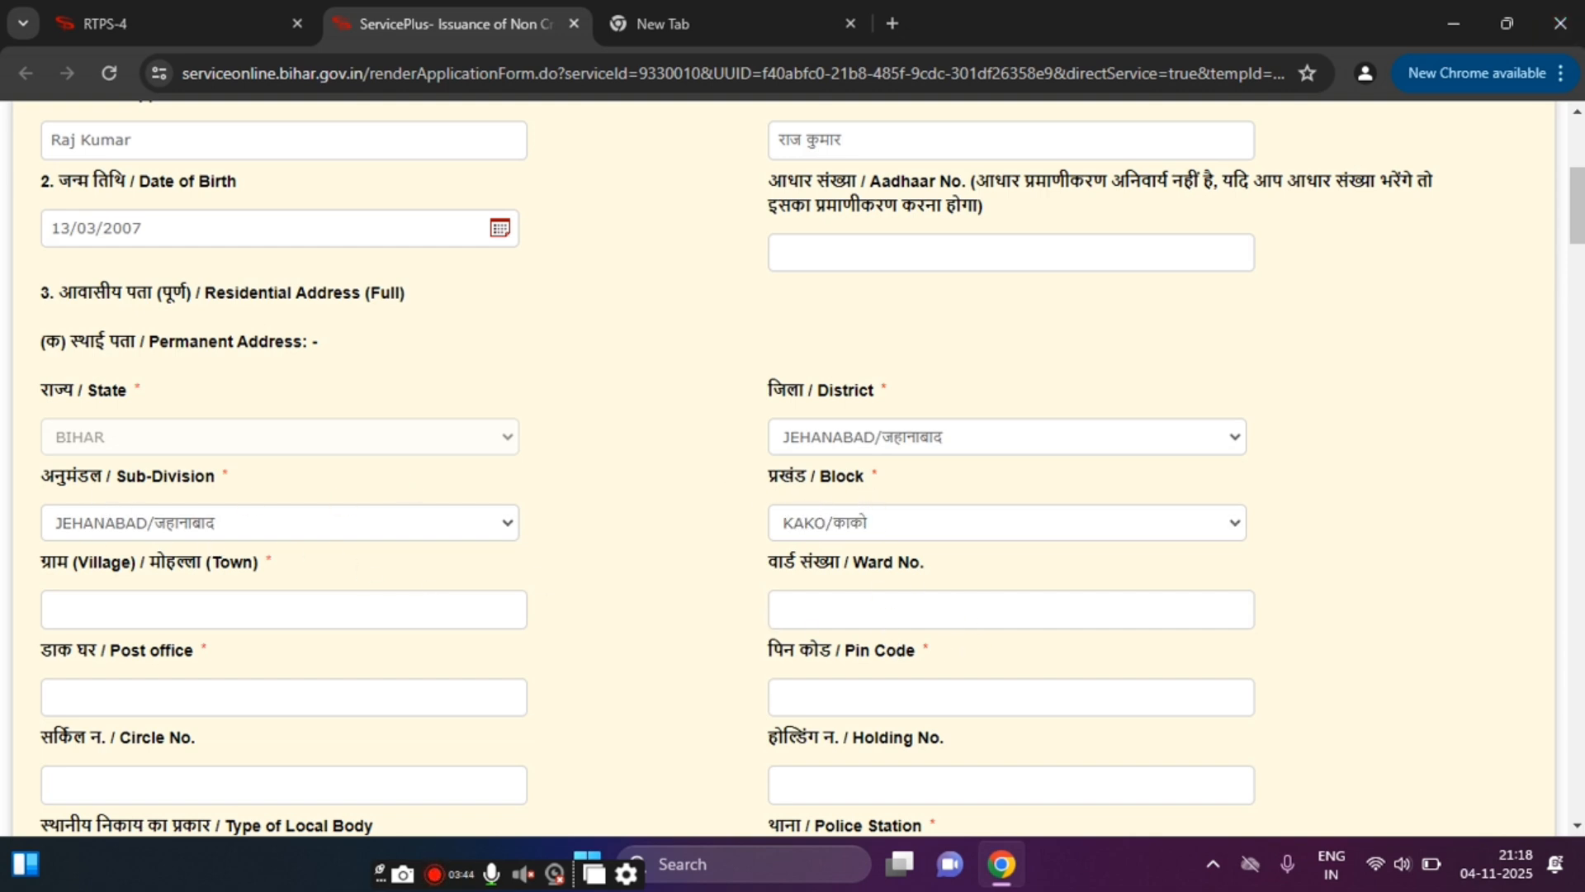
{"action": "left_click_drag", "start_coordinate": [1580, 206], "coordinate": [1580, 238]}
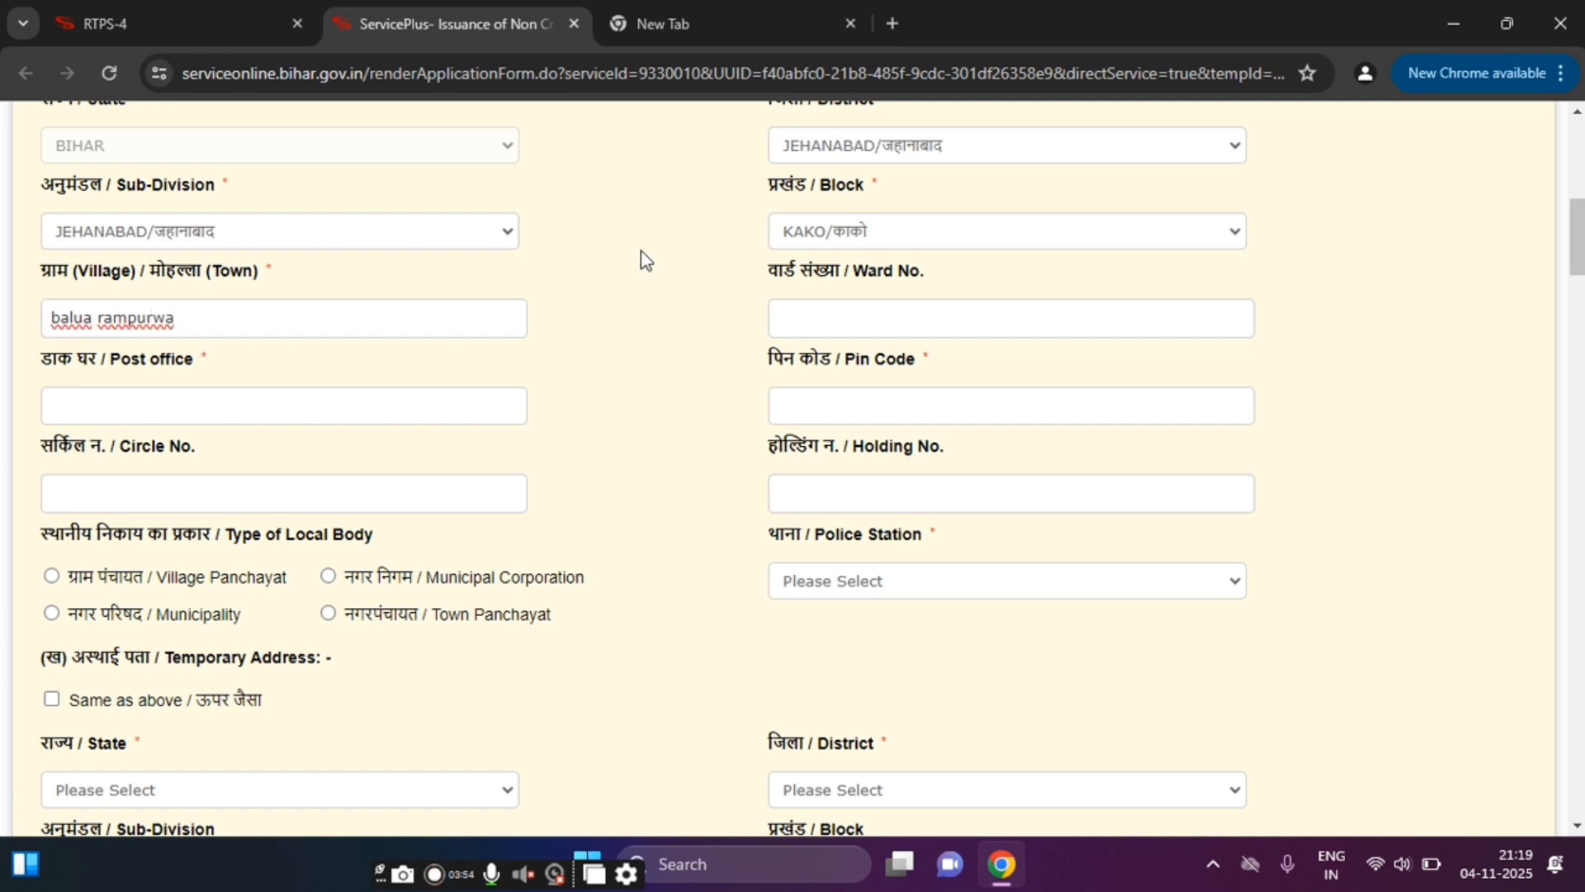
Step: Enter the permanent-address ward number and post office, then fill pin code, circle and holding numbers
{"action": "left_click", "coordinate": [903, 324]}
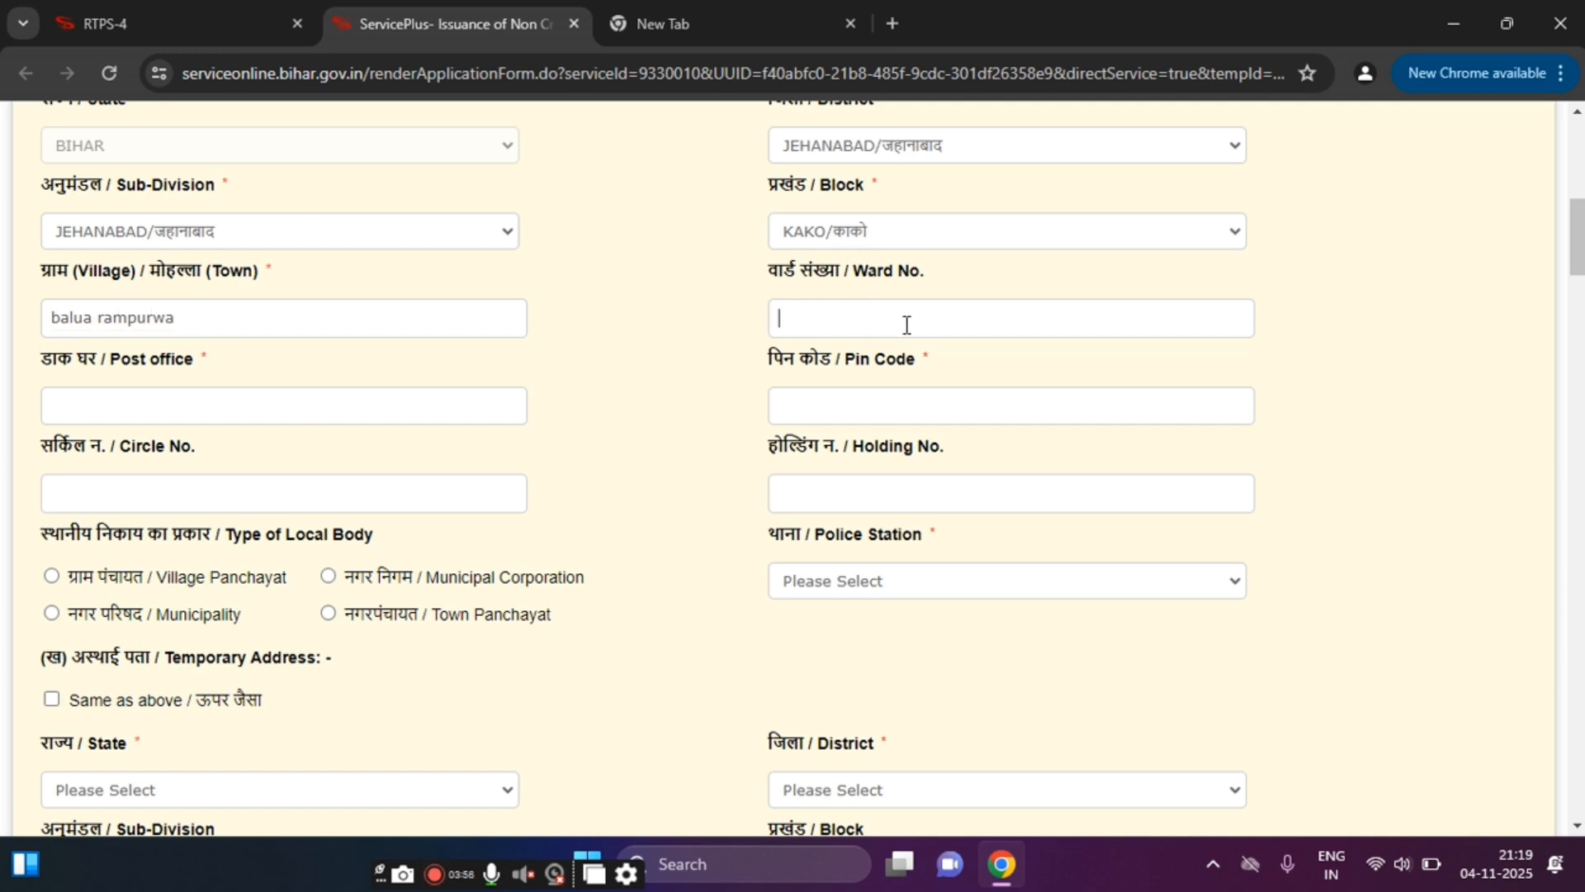
{"action": "type", "text": "12"}
{"action": "left_click", "coordinate": [99, 406]}
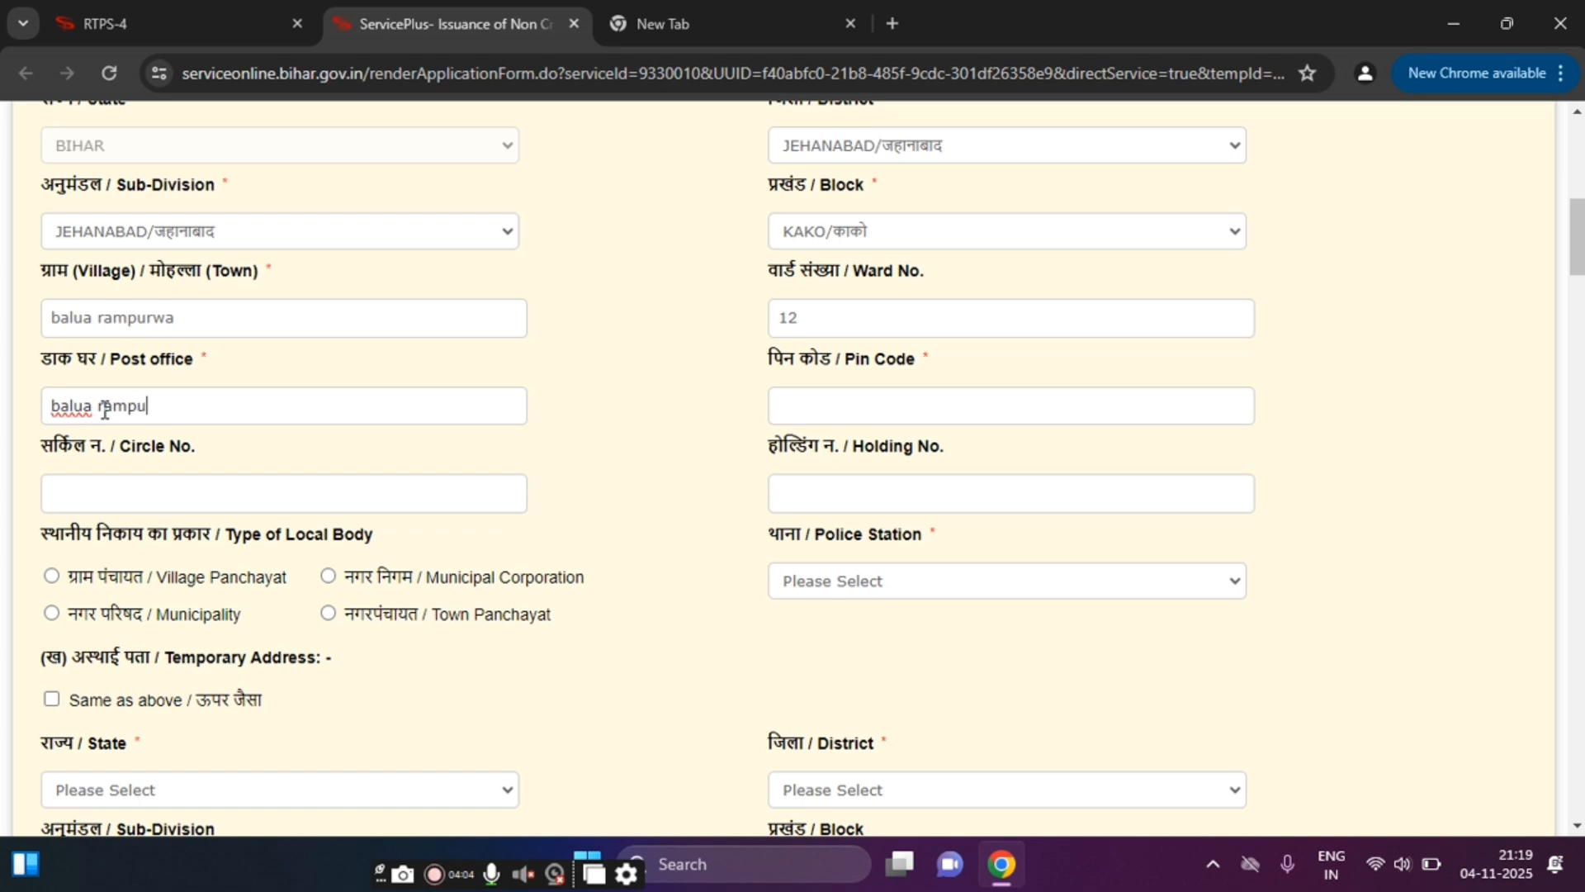
{"action": "left_click", "coordinate": [957, 408]}
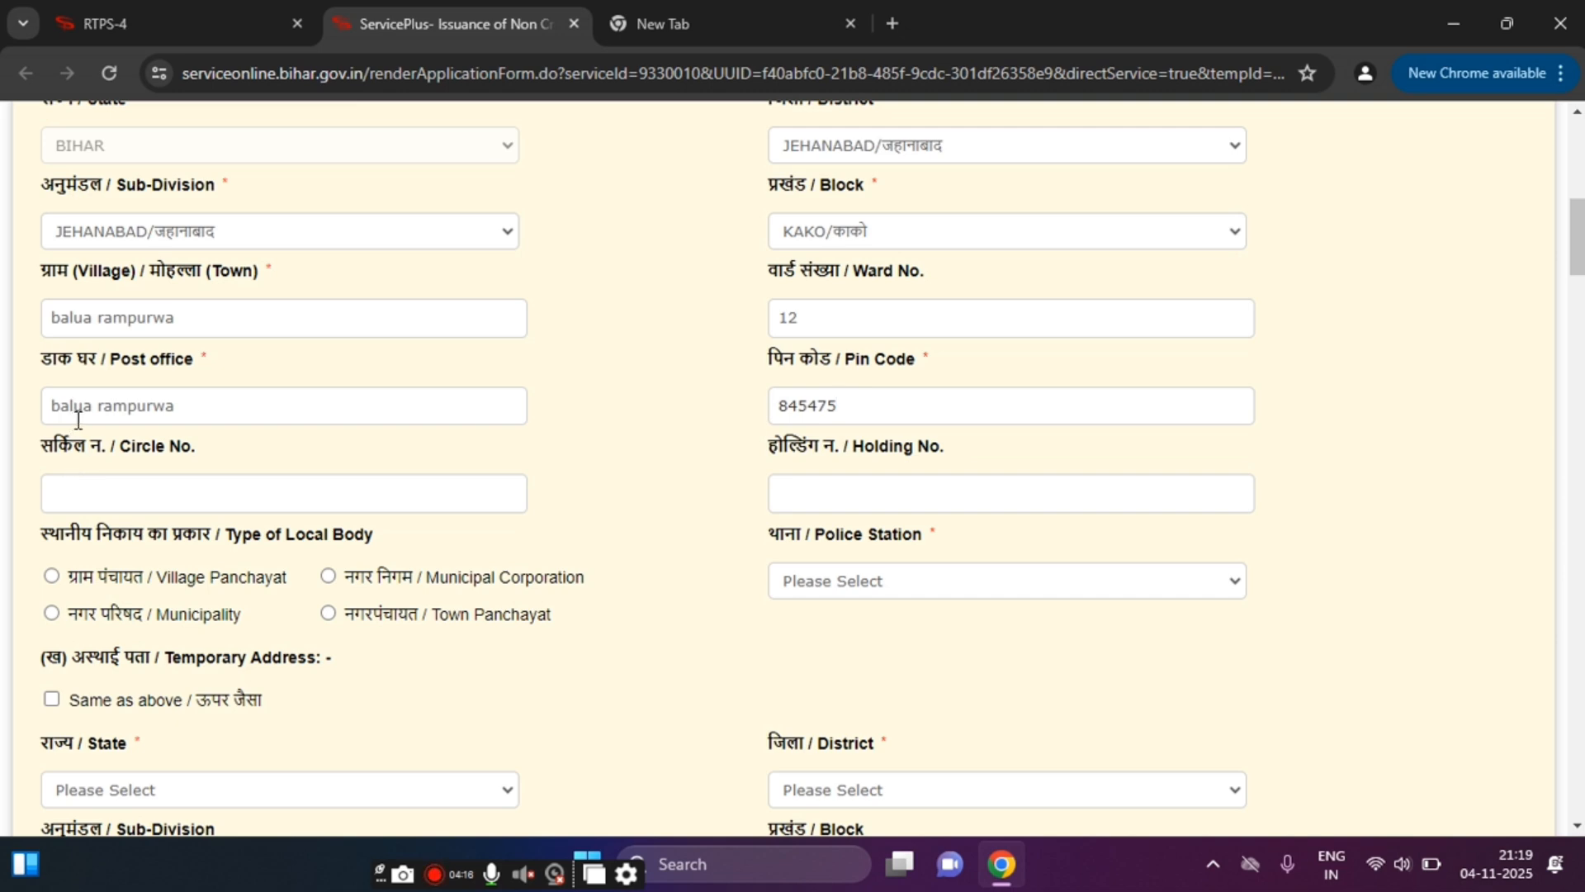
{"action": "left_click", "coordinate": [120, 494]}
{"action": "left_click", "coordinate": [790, 493]}
Step: Choose Village Panchayat as local body type, PARASBIGHA as police station, and MANIYAWAN as panchayat
{"action": "left_click", "coordinate": [51, 576]}
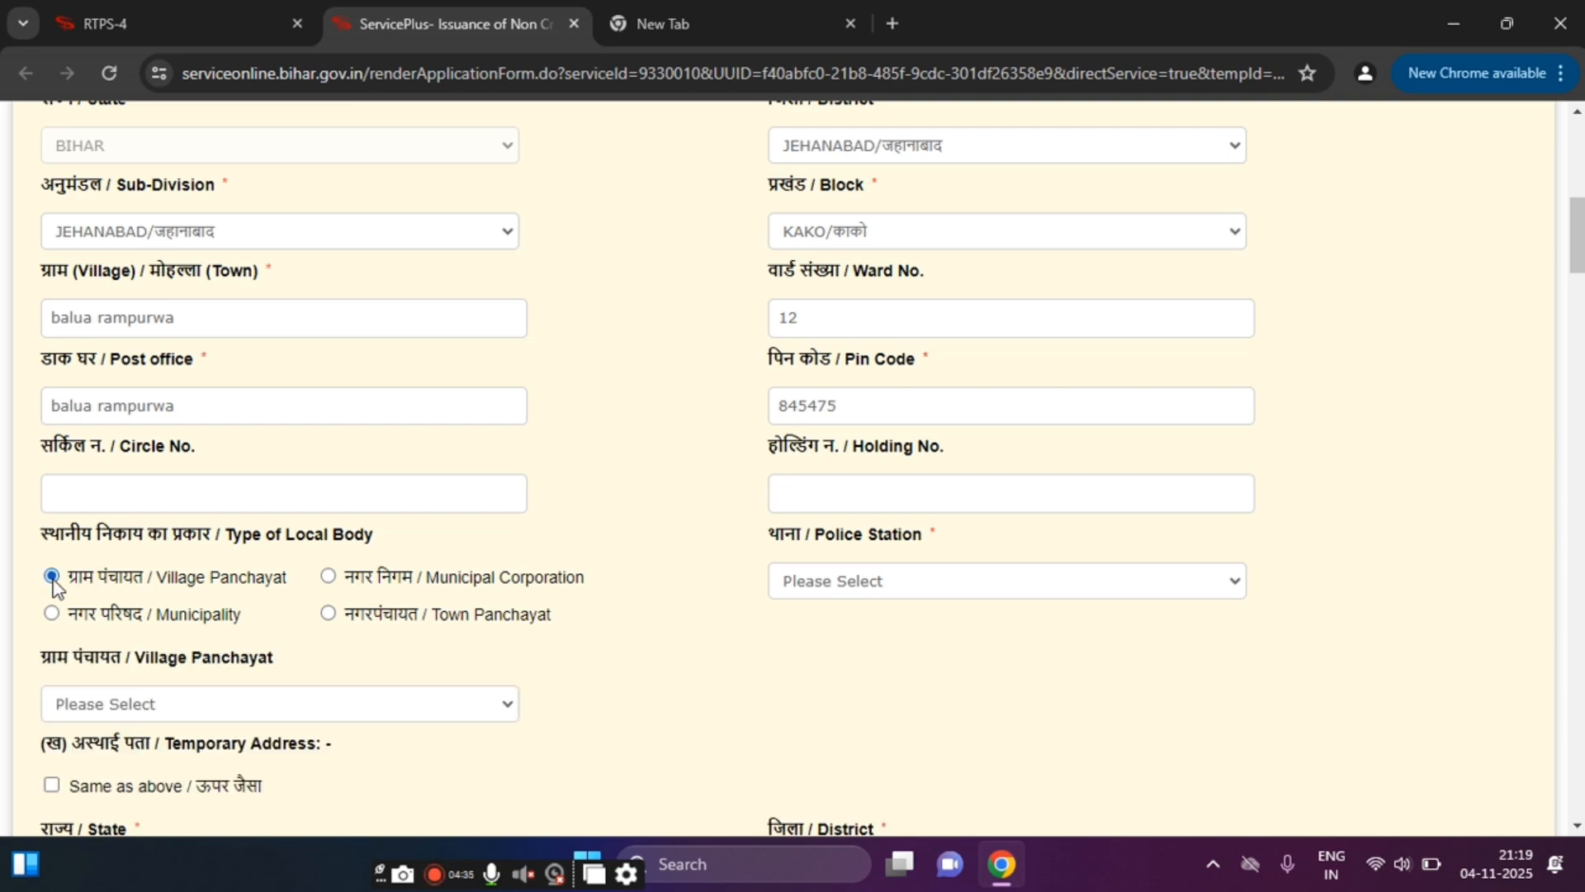
{"action": "left_click", "coordinate": [789, 591]}
{"action": "left_click", "coordinate": [871, 463]}
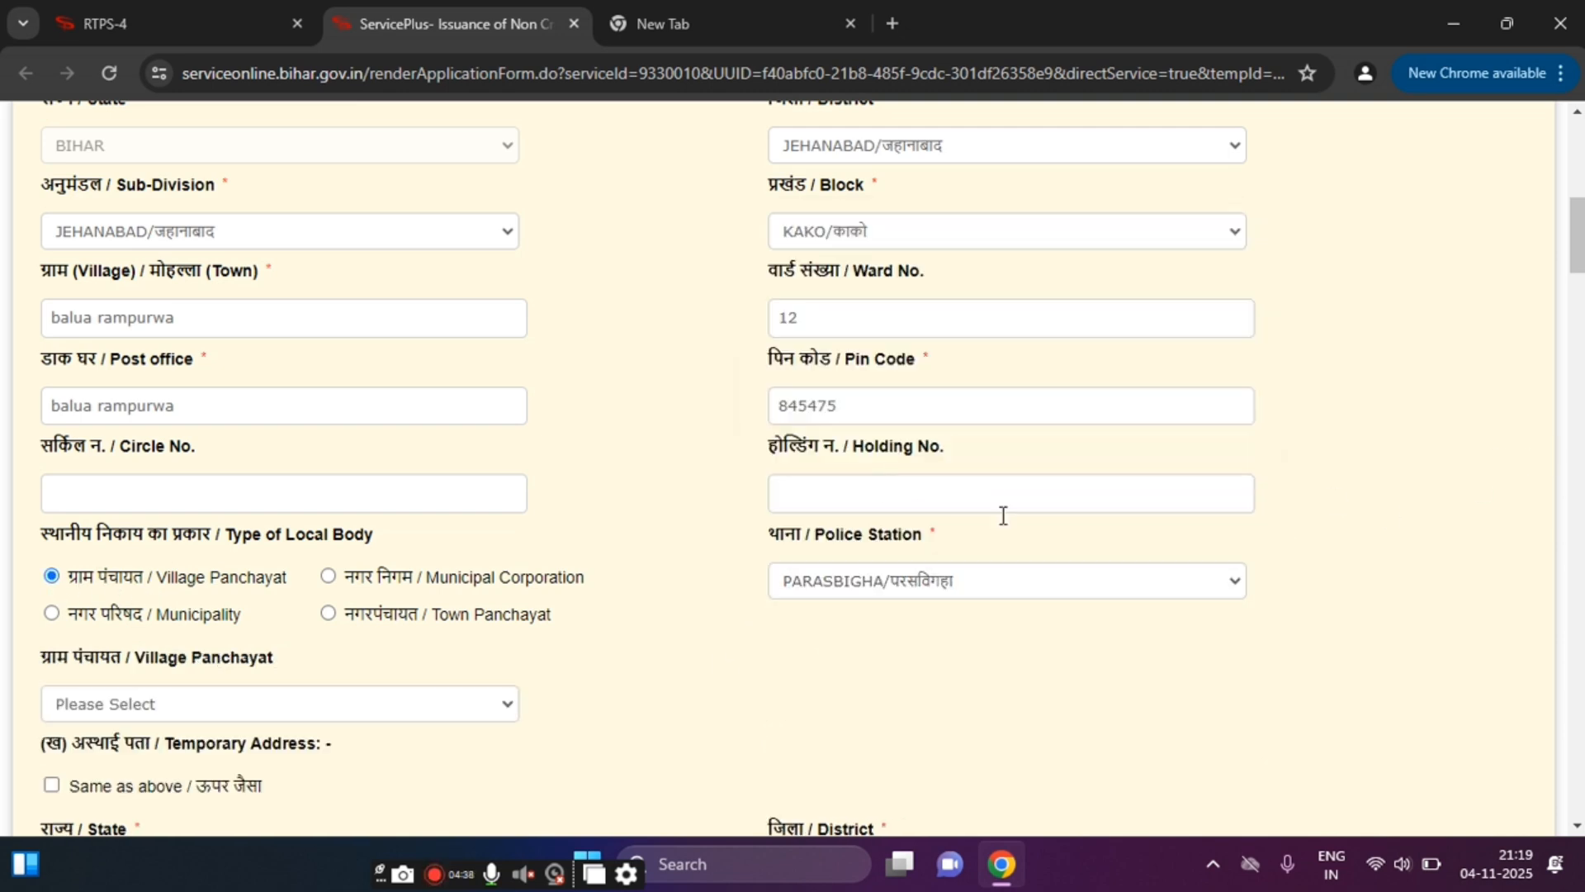
{"action": "scroll", "coordinate": [1003, 515], "scroll_direction": "down", "scroll_amount": 4}
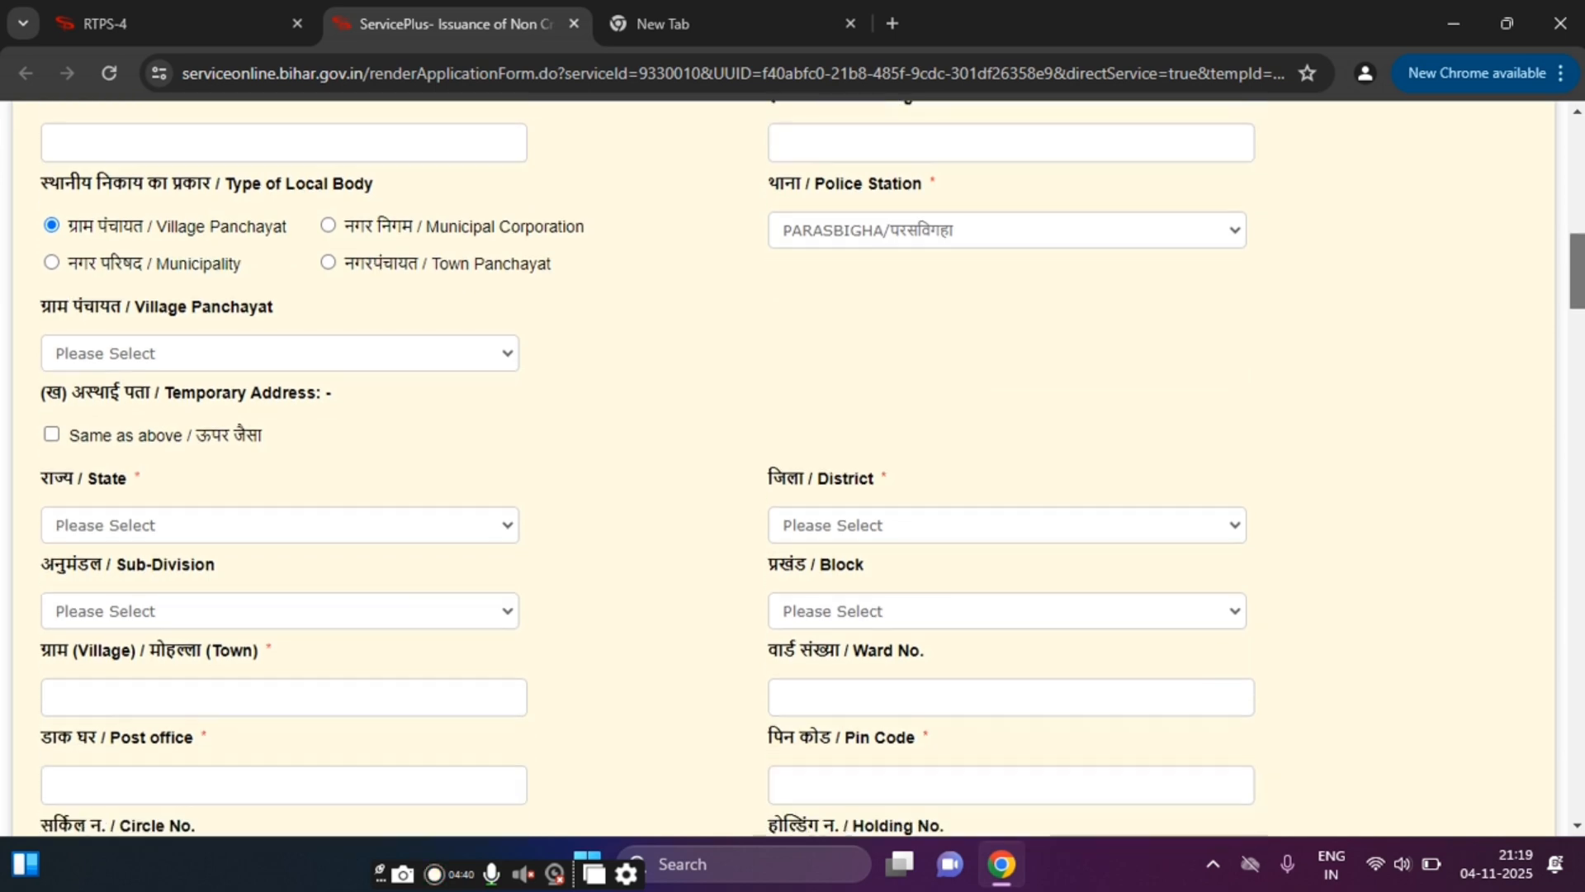
{"action": "scroll", "coordinate": [474, 286], "scroll_direction": "down", "scroll_amount": 1}
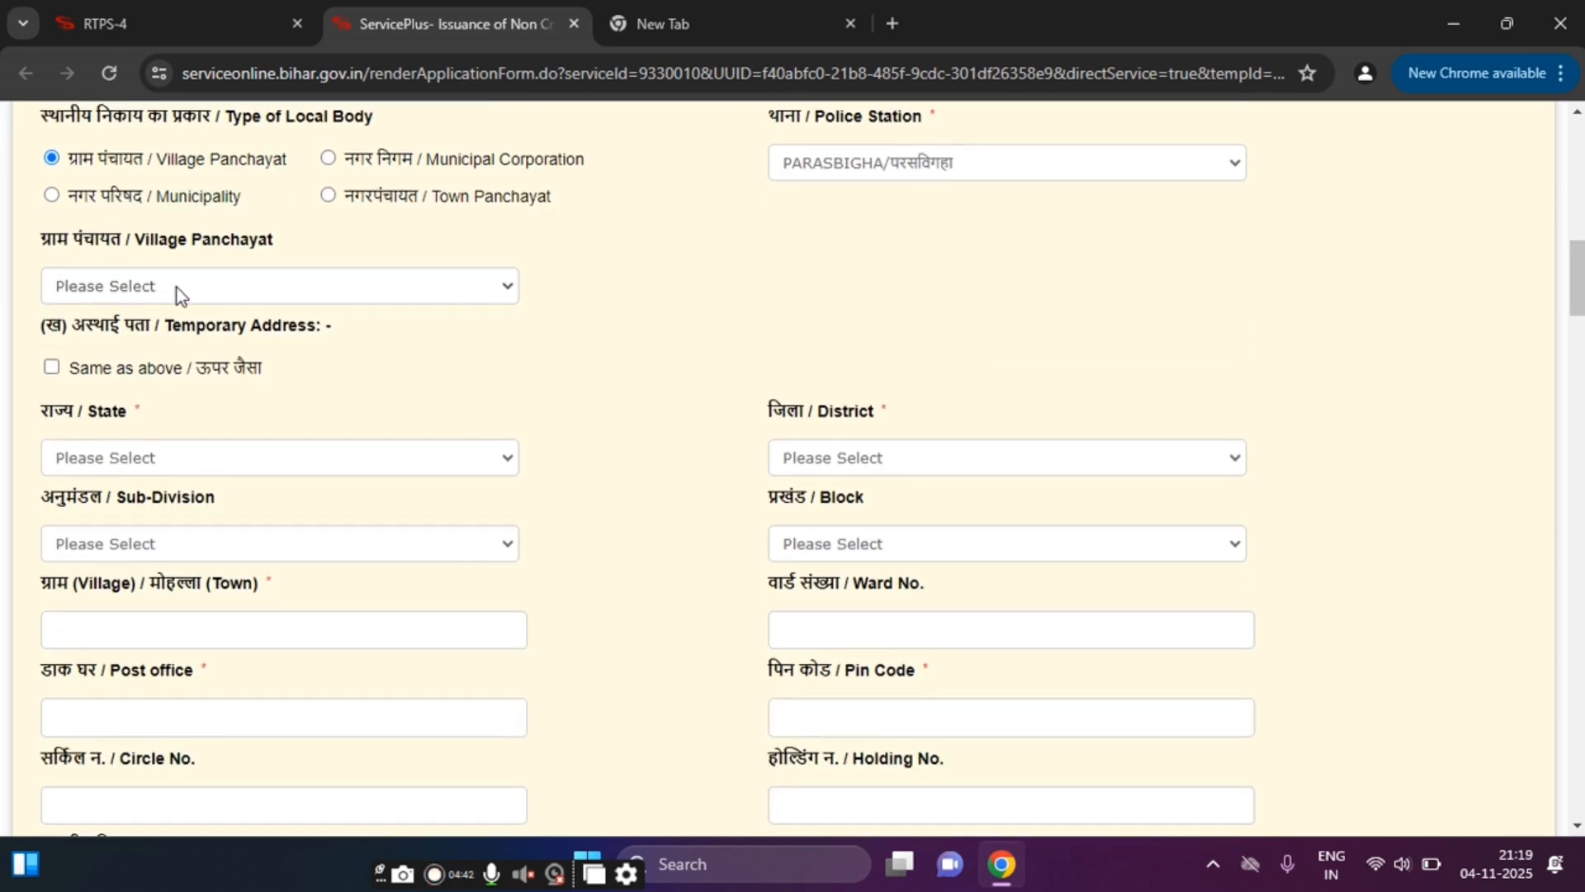
{"action": "left_click", "coordinate": [132, 289]}
{"action": "left_click", "coordinate": [165, 522]}
{"action": "scroll", "coordinate": [450, 523], "scroll_direction": "up", "scroll_amount": 12}
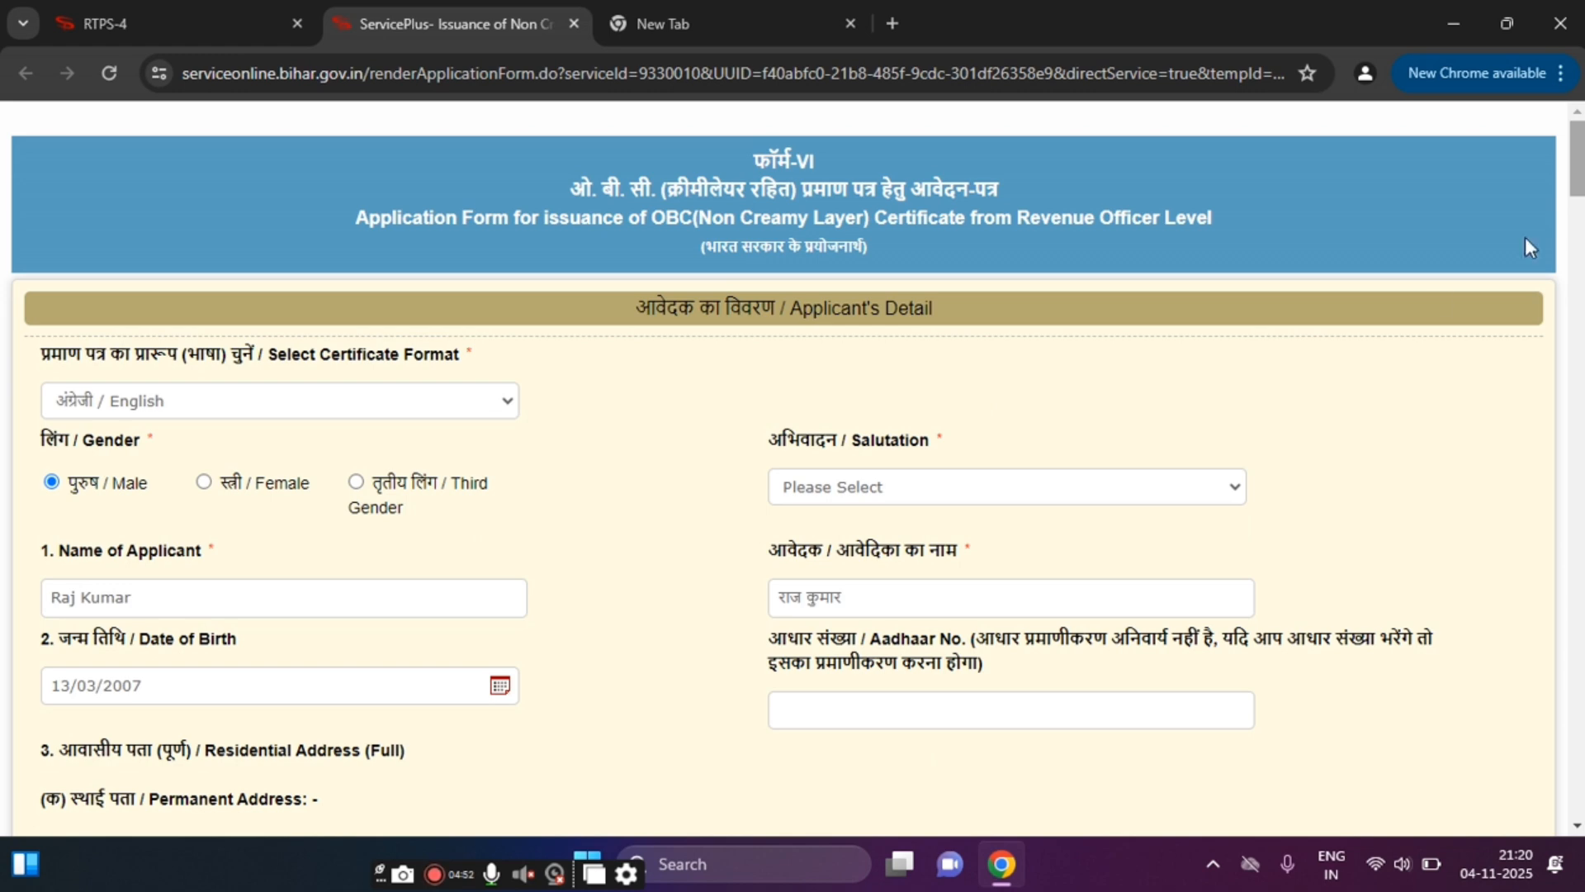
{"action": "scroll", "coordinate": [930, 559], "scroll_direction": "down", "scroll_amount": 10}
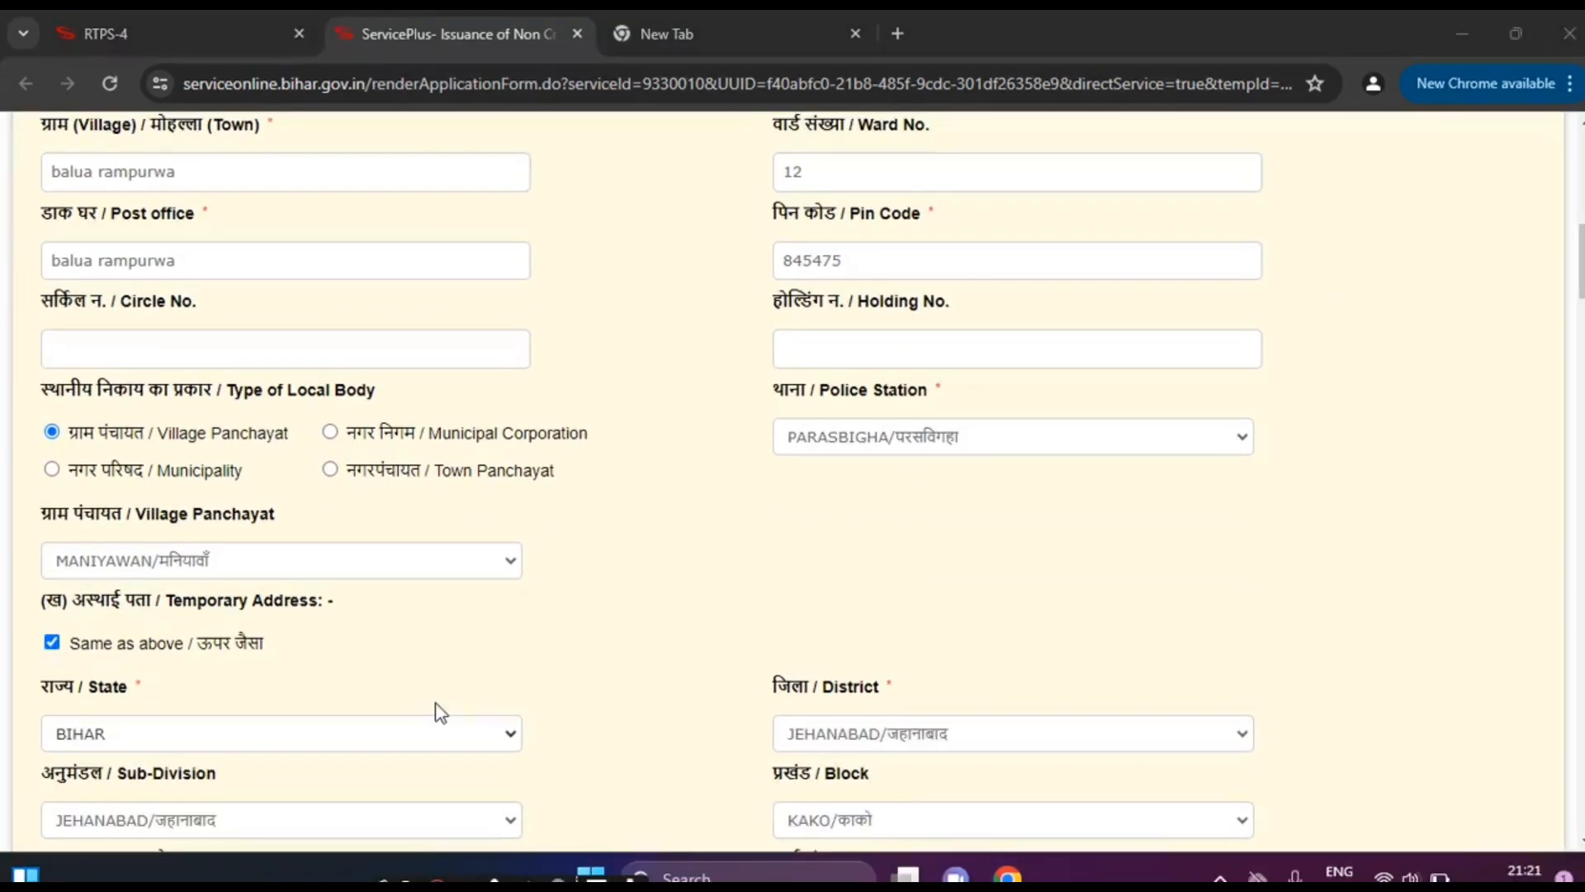
Step: Re-tick 'Same as above' so the temporary address copies PARASBIGHA, MANIYAWAN and other permanent fields
{"action": "left_click", "coordinate": [63, 645]}
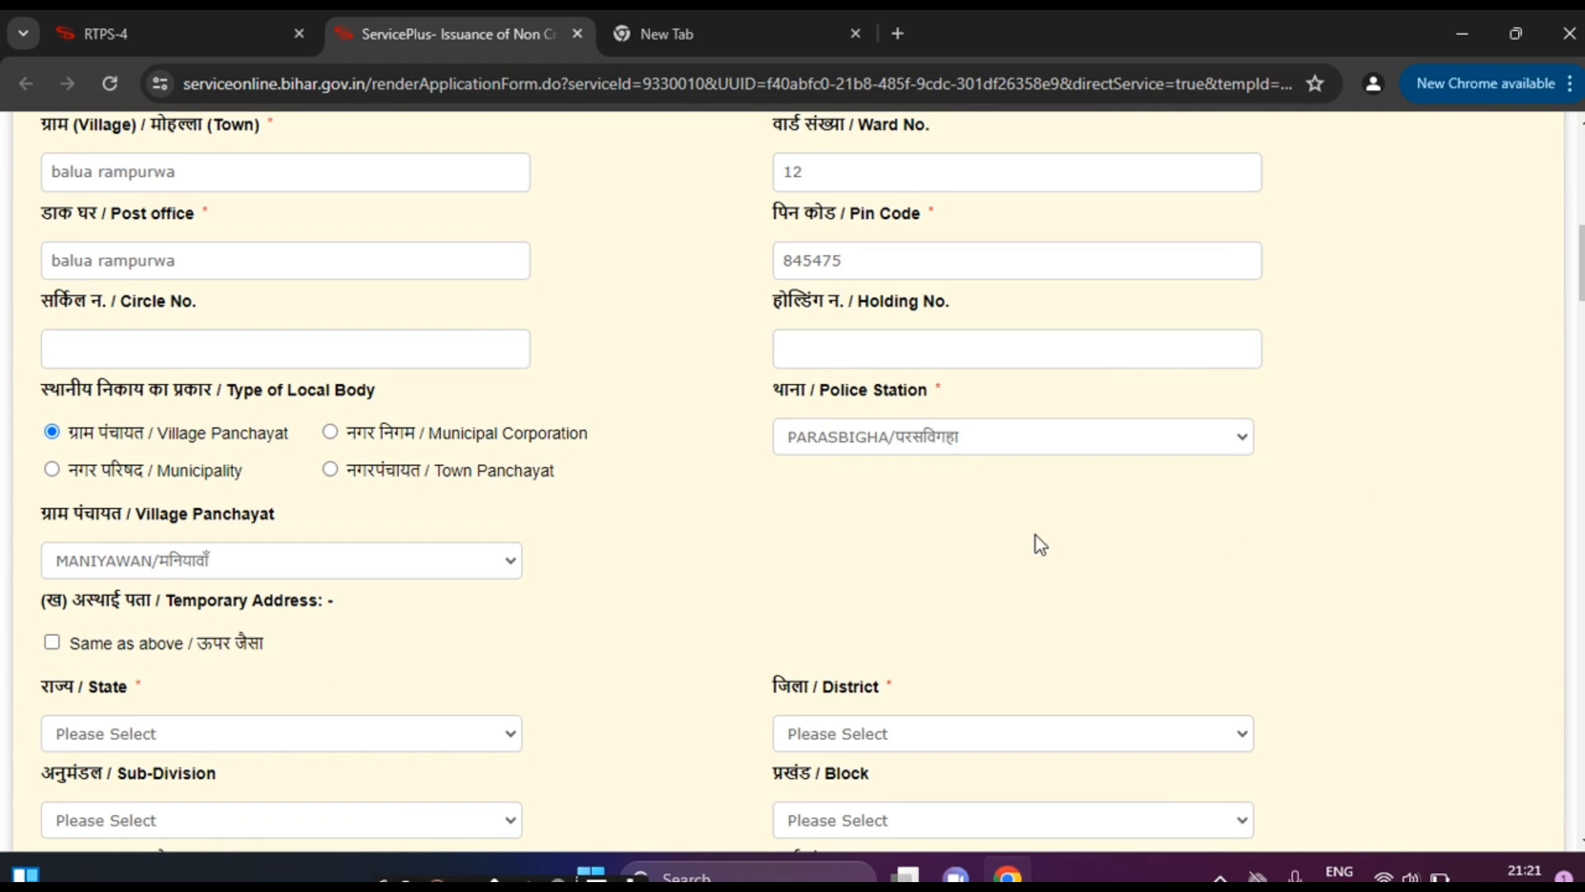
{"action": "scroll", "coordinate": [812, 533], "scroll_direction": "down", "scroll_amount": 6}
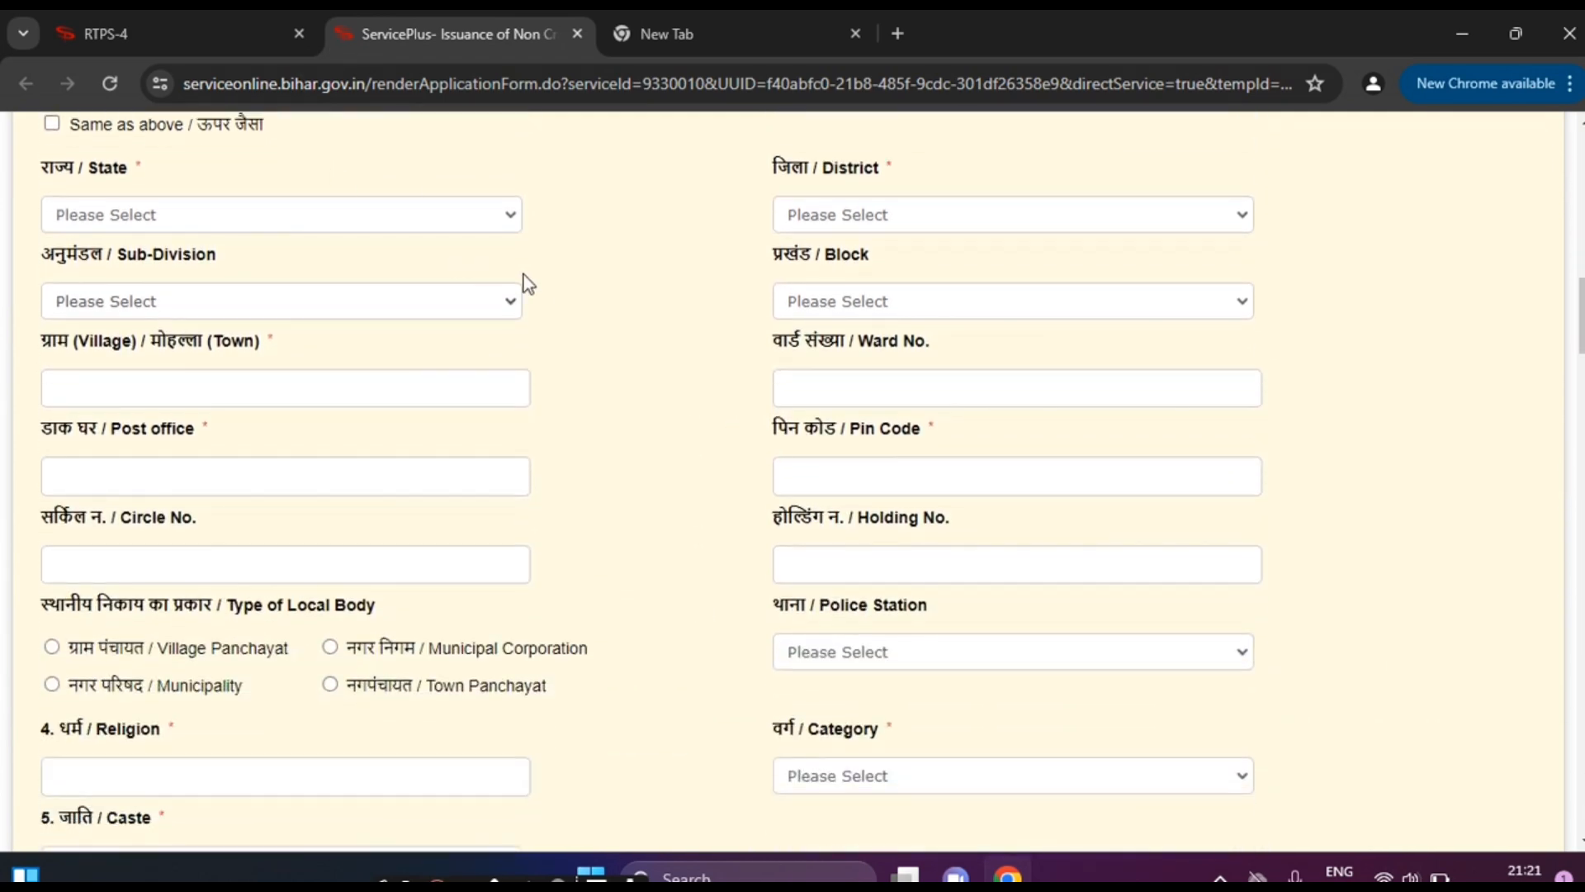
{"action": "scroll", "coordinate": [528, 297], "scroll_direction": "up", "scroll_amount": 10}
{"action": "scroll", "coordinate": [793, 478], "scroll_direction": "down", "scroll_amount": 6}
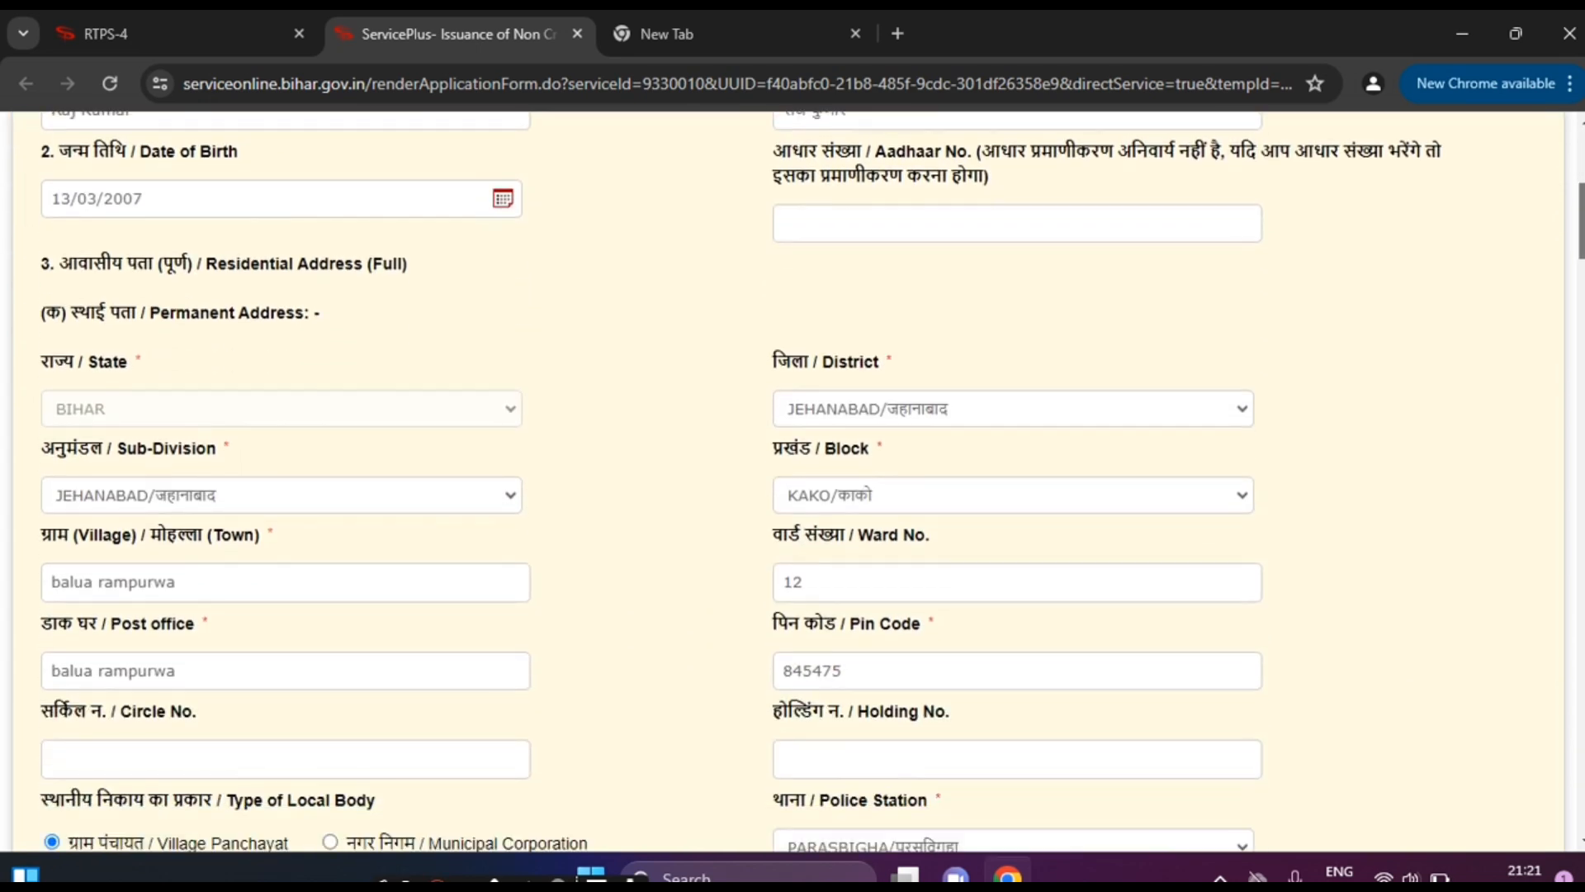
{"action": "scroll", "coordinate": [793, 479], "scroll_direction": "up", "scroll_amount": 2}
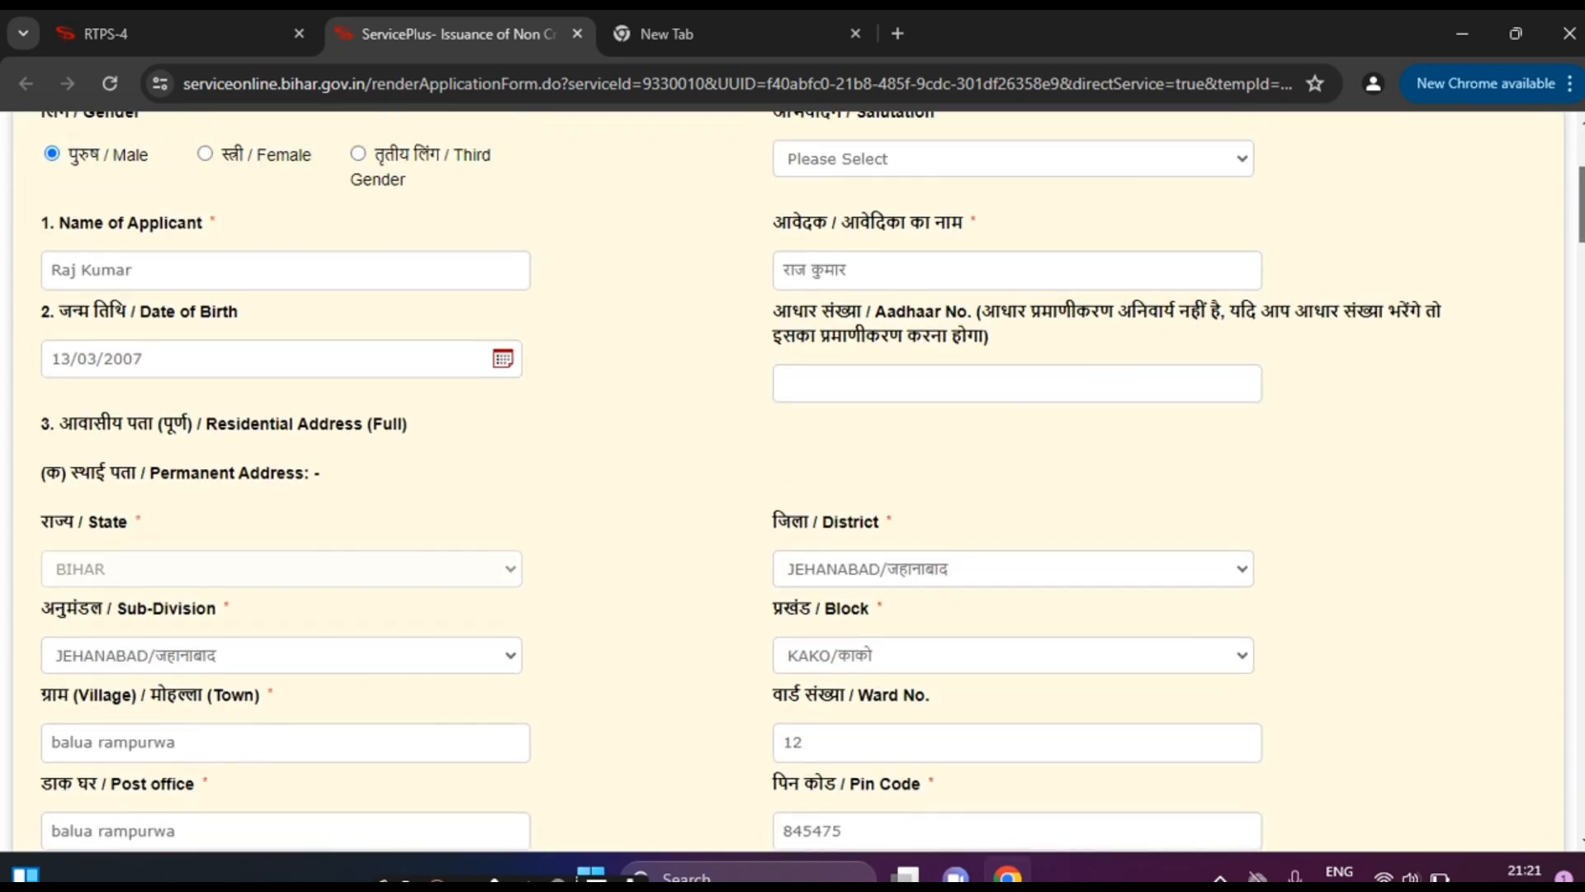
{"action": "scroll", "coordinate": [1537, 306], "scroll_direction": "down", "scroll_amount": 10}
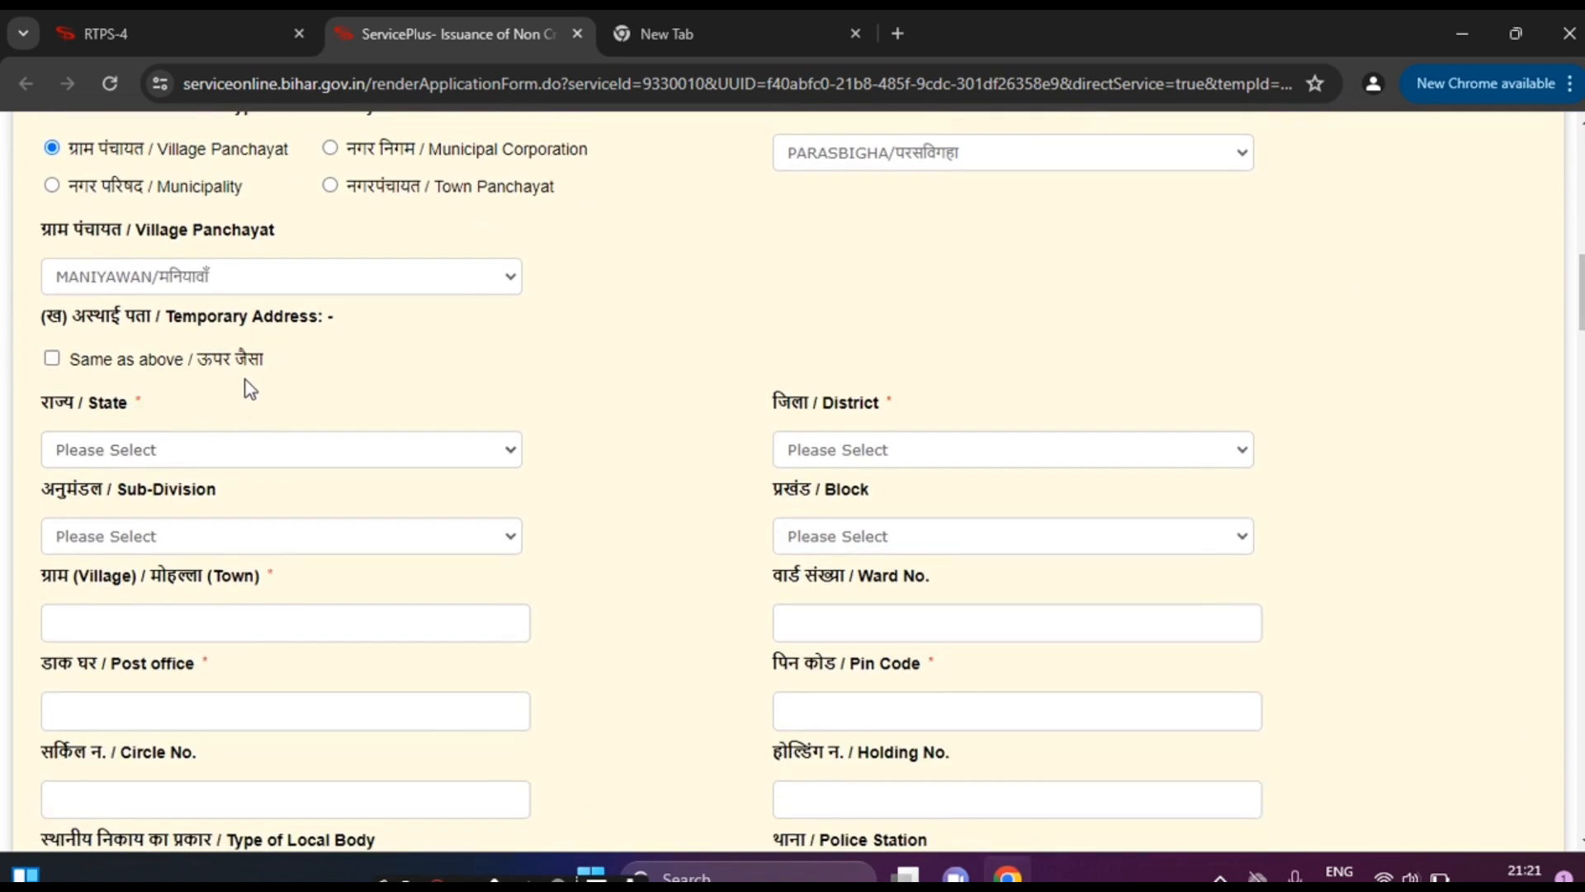
{"action": "left_click", "coordinate": [52, 358]}
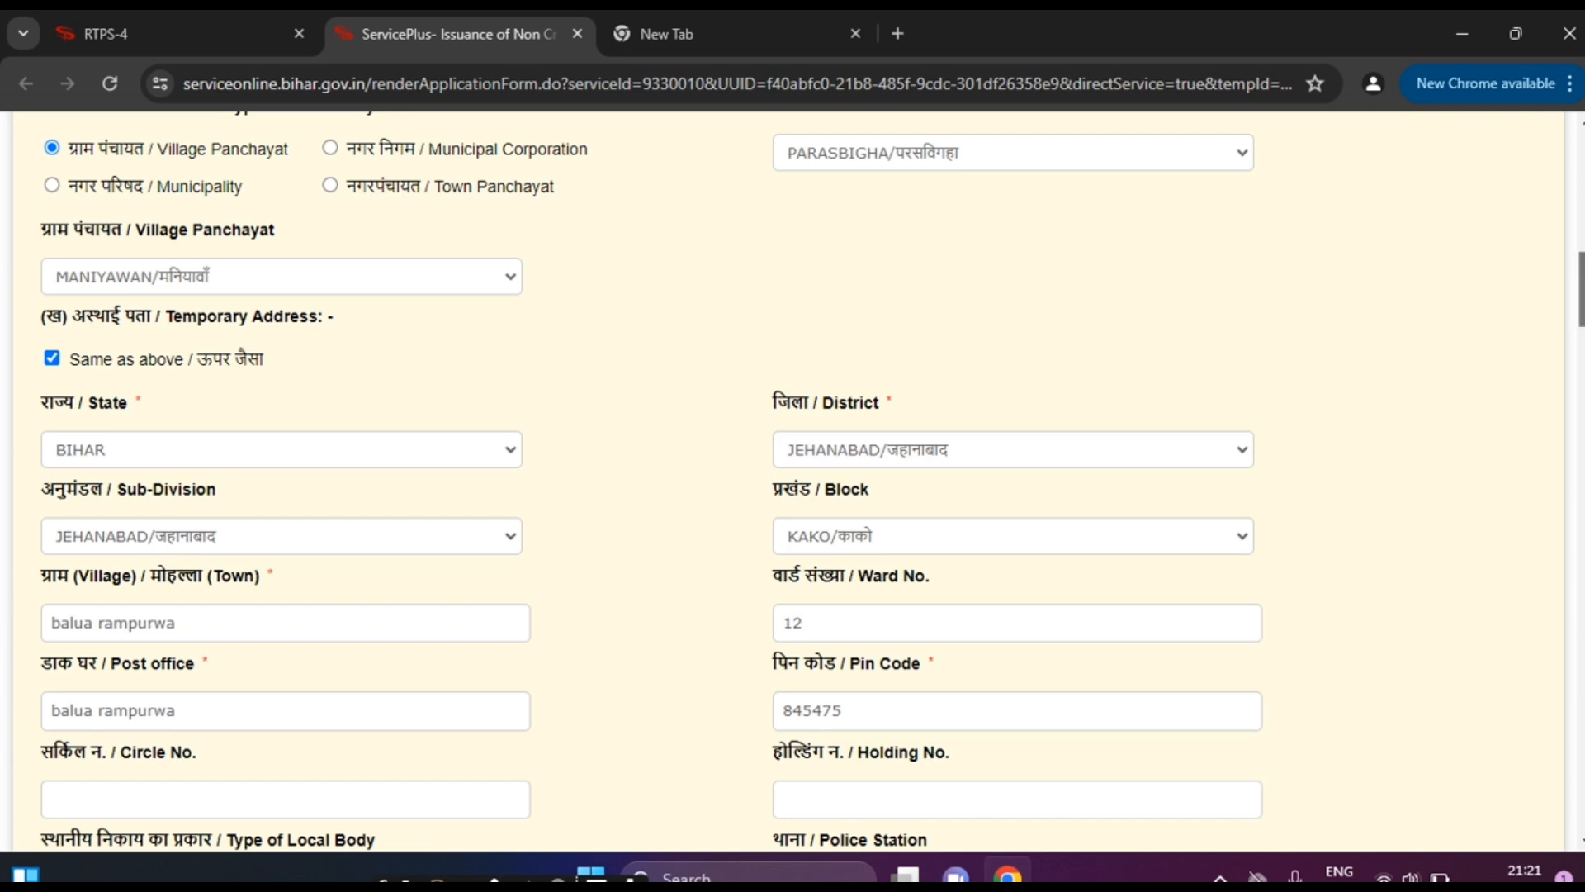
{"action": "scroll", "coordinate": [792, 479], "scroll_direction": "down", "scroll_amount": 7}
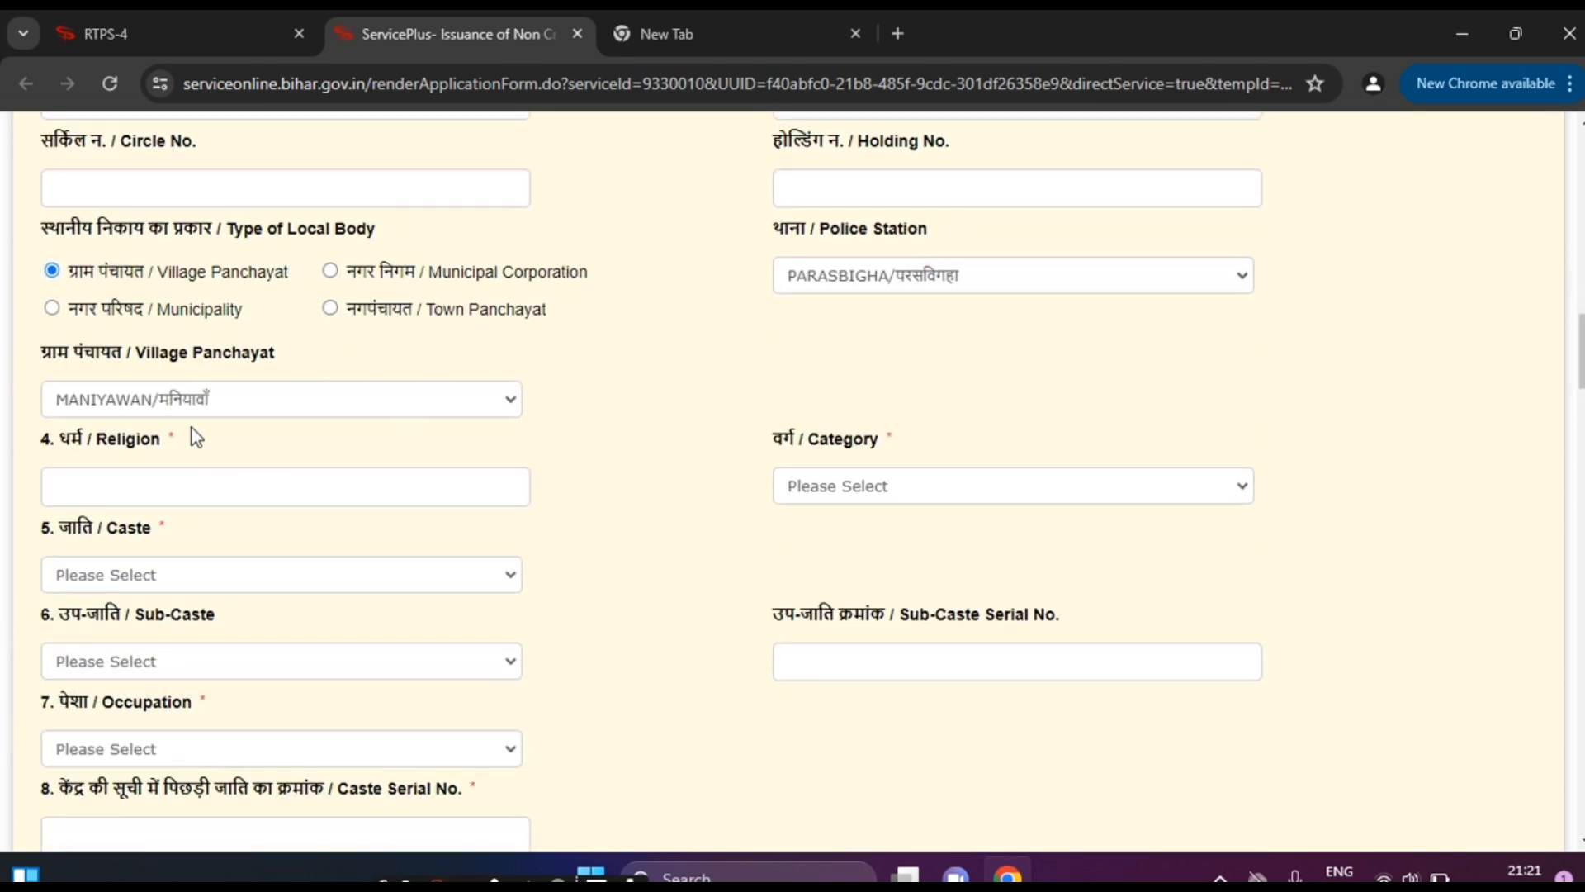
Step: Enter the religion, choose अन्य पिछड़ा वर्ग as category and Kanu / कानु as caste
{"action": "left_click", "coordinate": [61, 486]}
{"action": "left_click", "coordinate": [874, 494]}
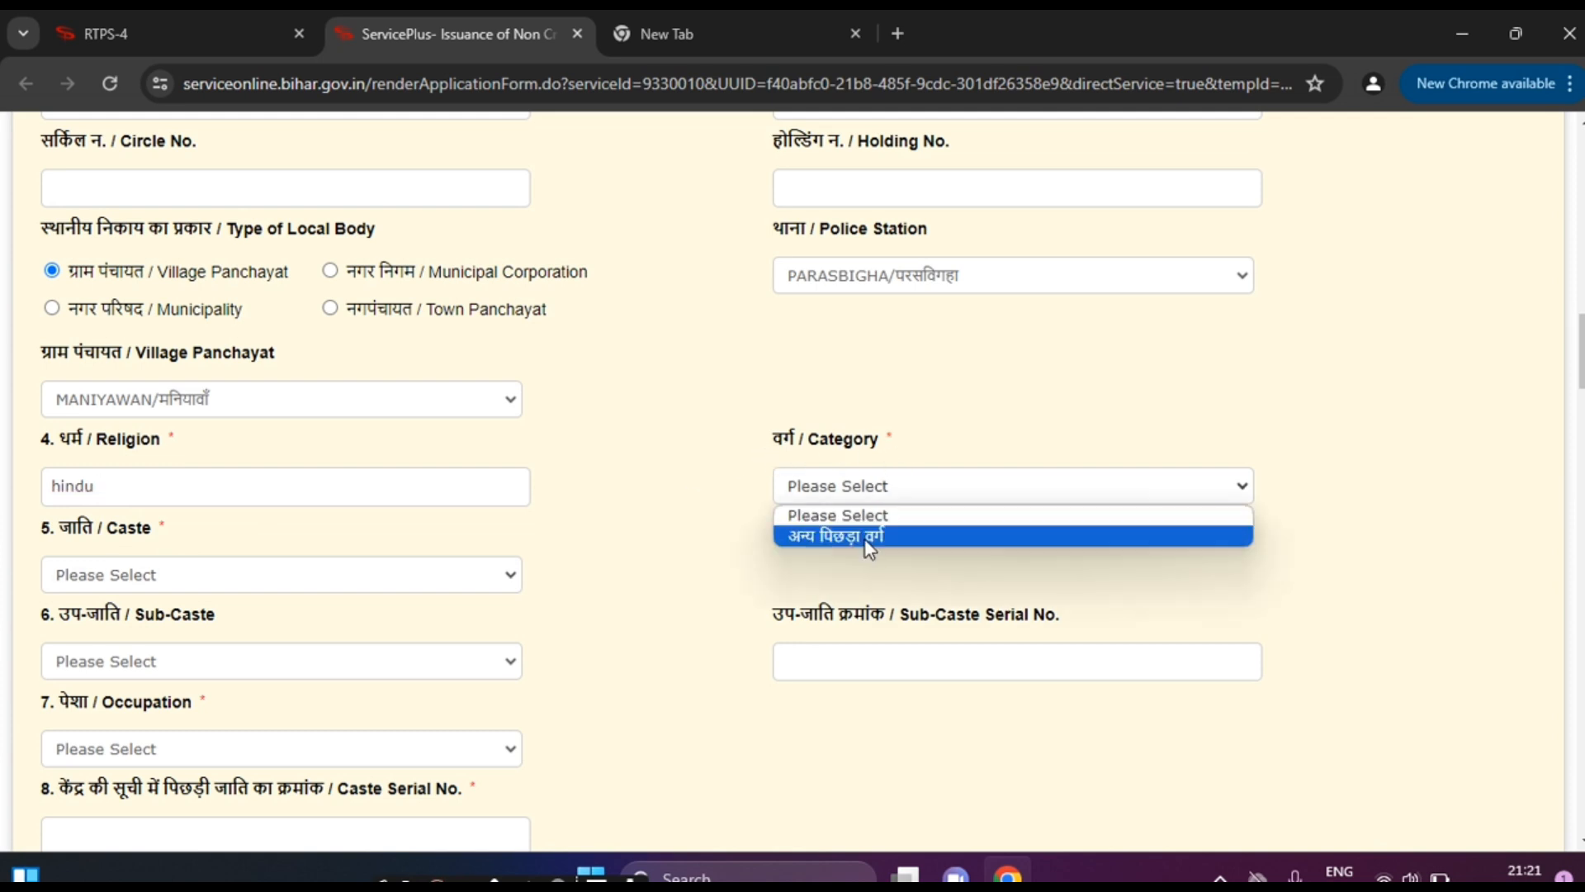
{"action": "left_click", "coordinate": [865, 538]}
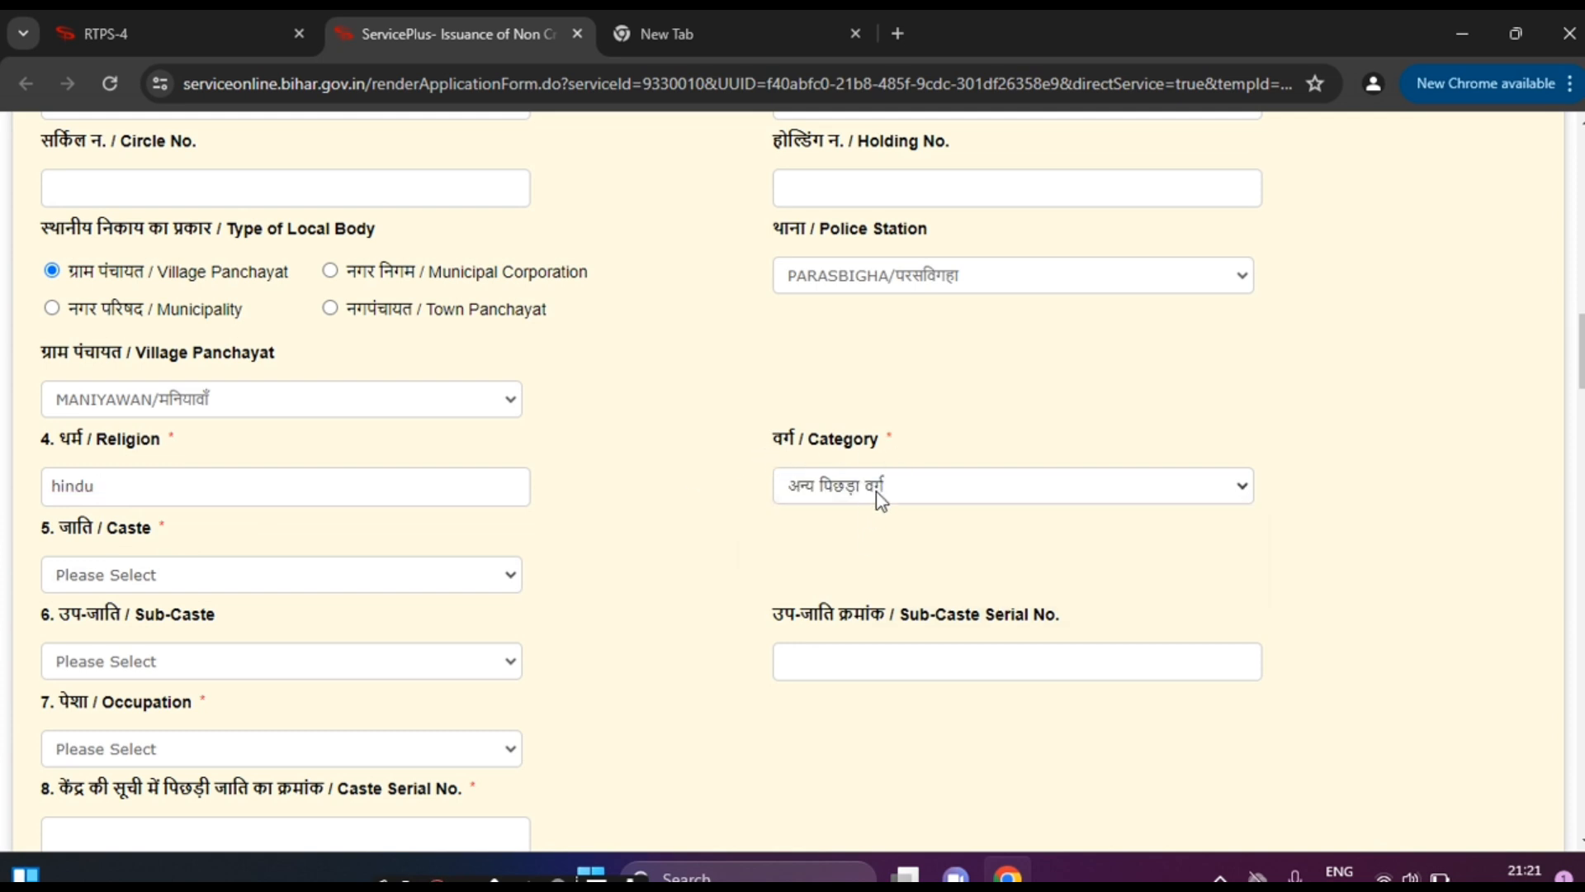
{"action": "left_click", "coordinate": [145, 578]}
{"action": "left_click", "coordinate": [172, 458]}
{"action": "left_click", "coordinate": [178, 576]}
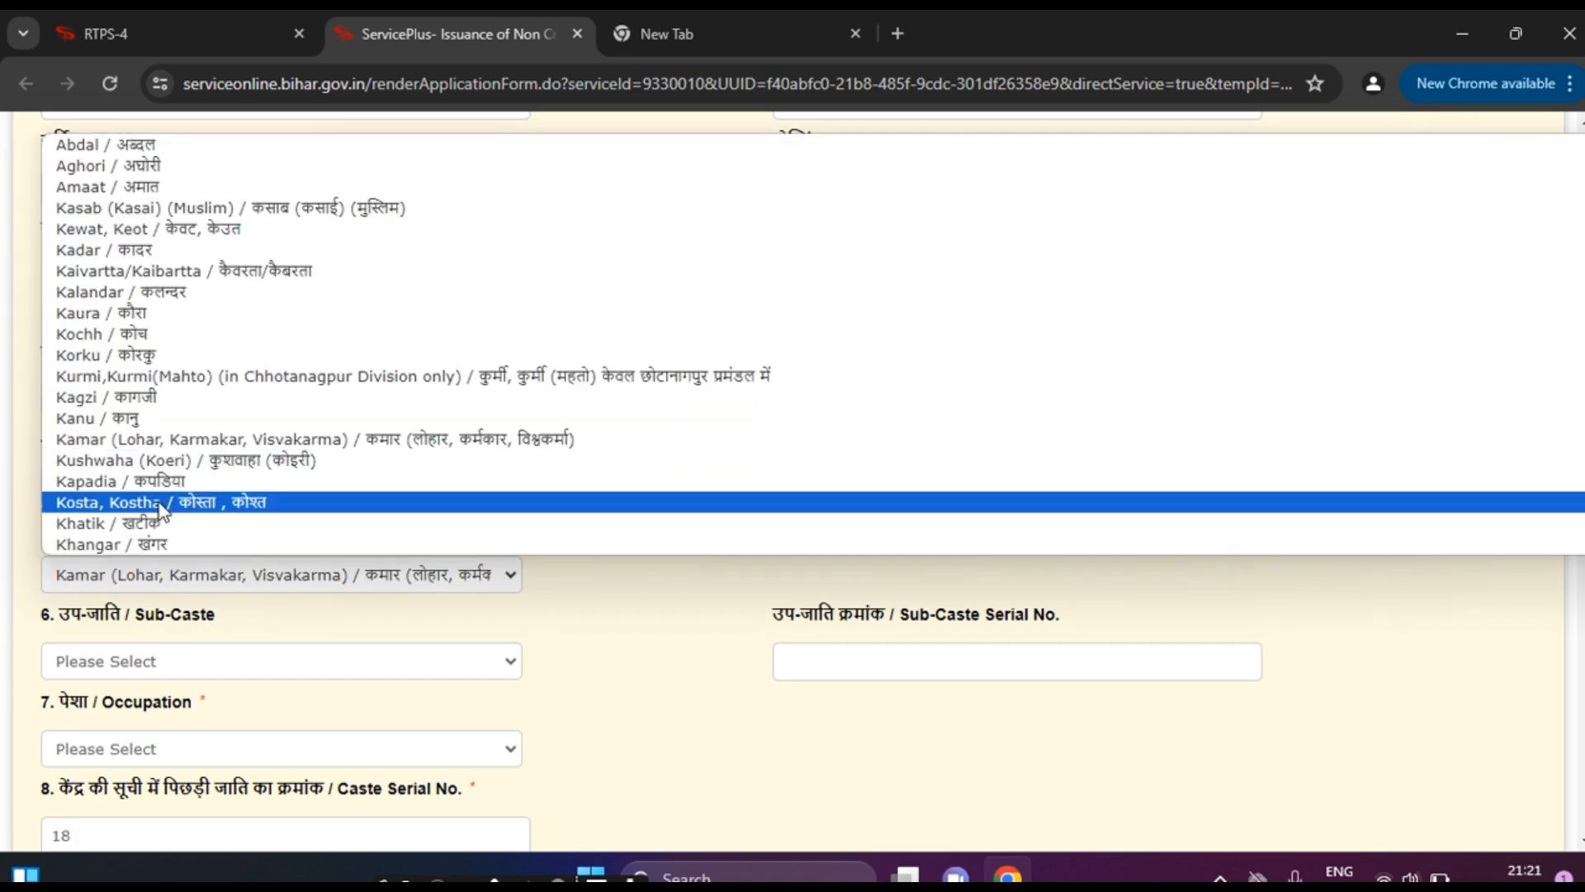
{"action": "left_click", "coordinate": [169, 442]}
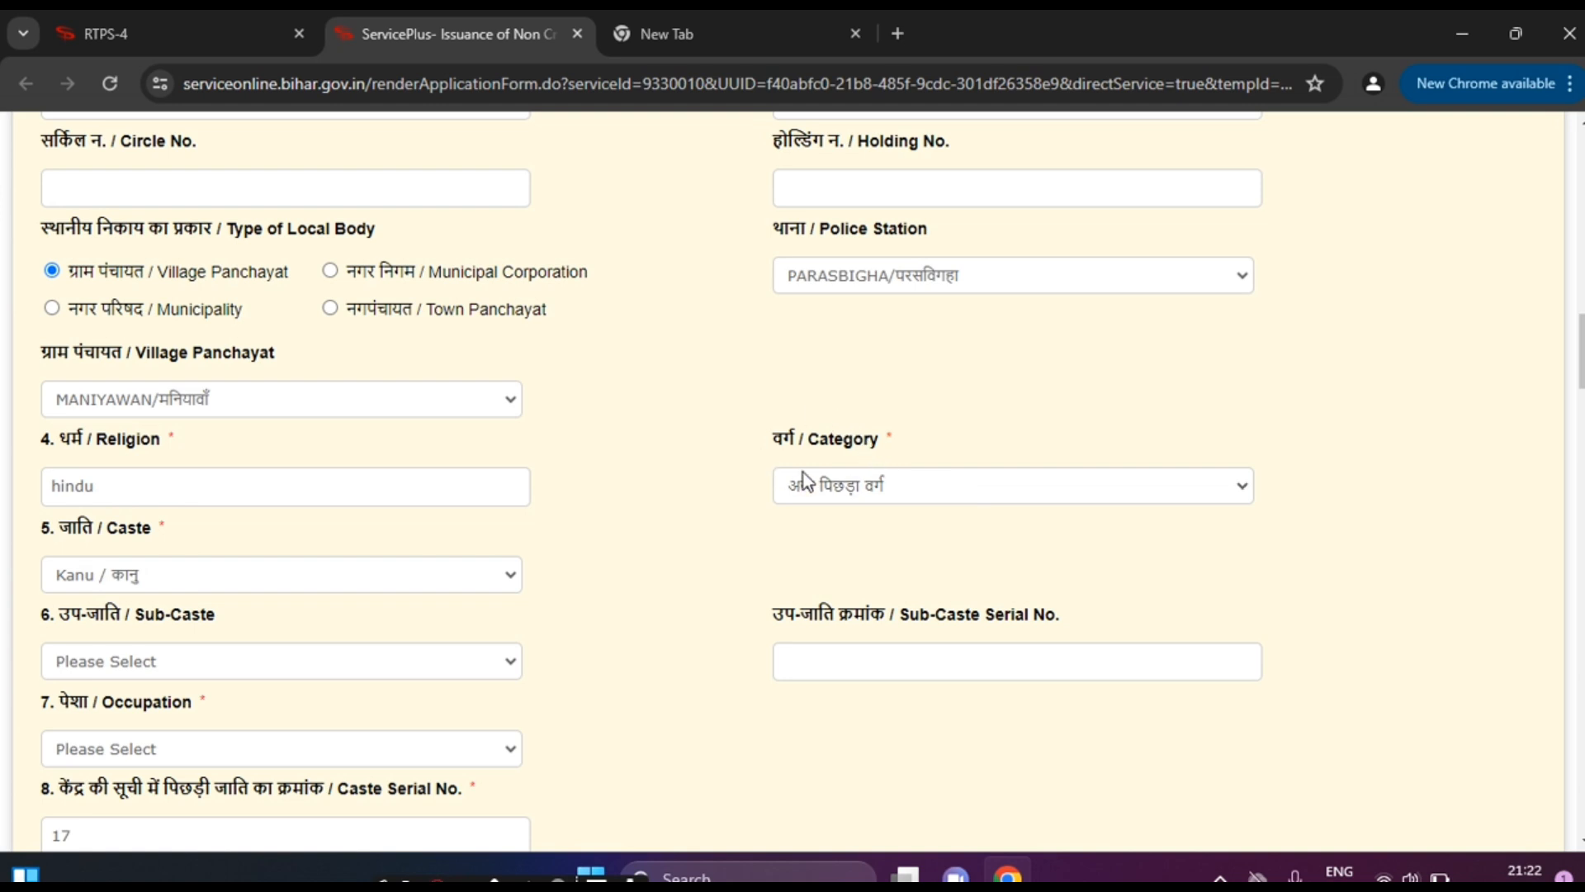
Step: Leave Sub-Caste as Please Select and set the occupation to छात्र / Student
{"action": "left_click", "coordinate": [187, 669]}
{"action": "left_click", "coordinate": [207, 611]}
{"action": "scroll", "coordinate": [153, 454], "scroll_direction": "down", "scroll_amount": 2}
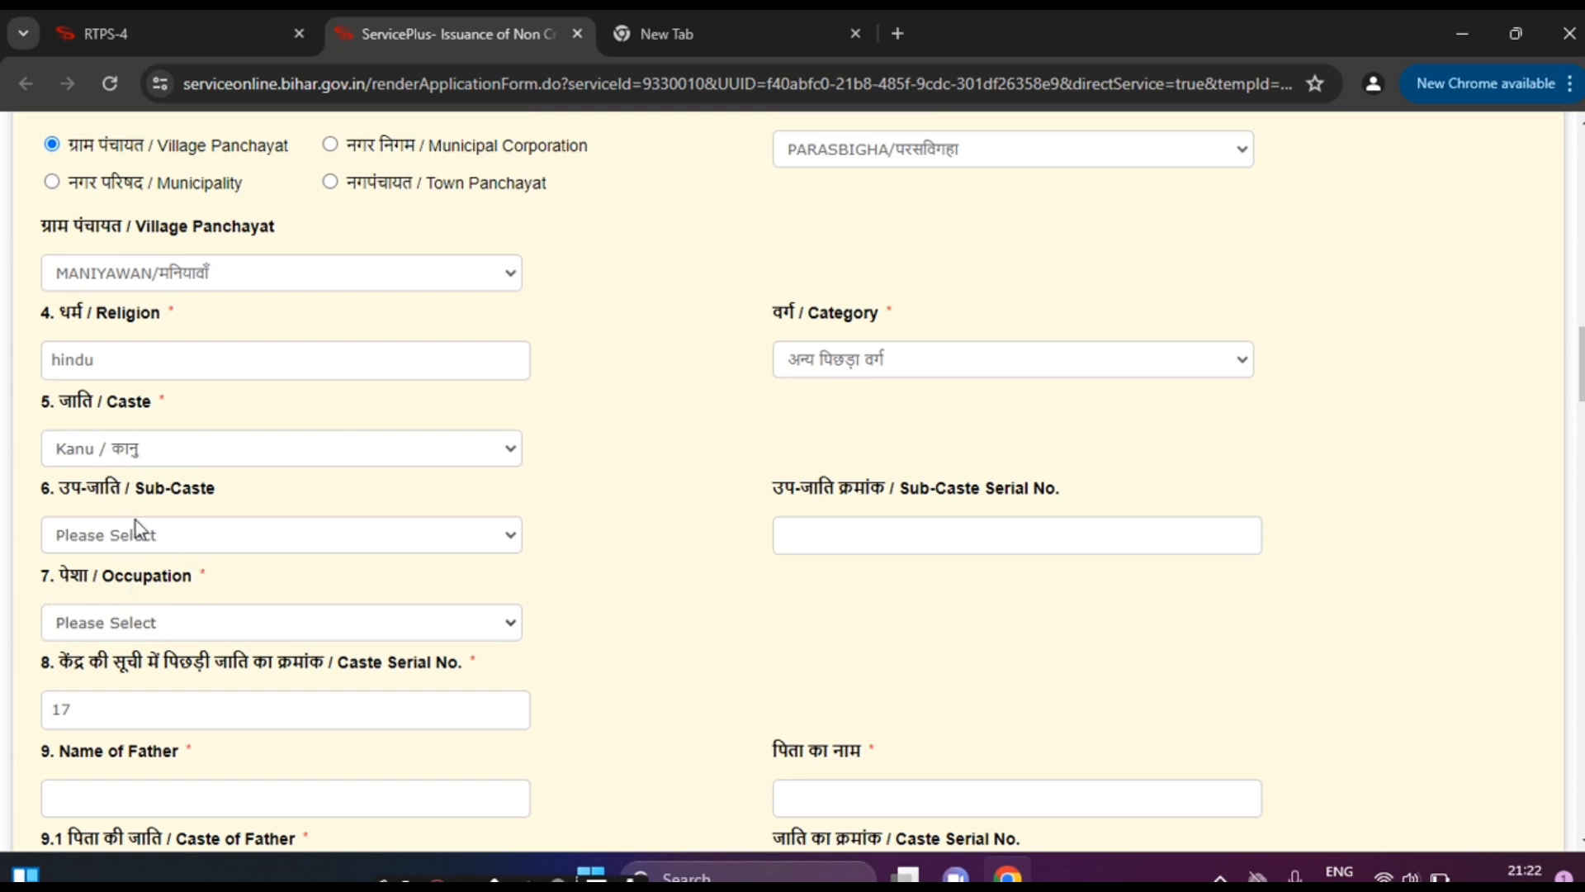
{"action": "left_click", "coordinate": [180, 535]}
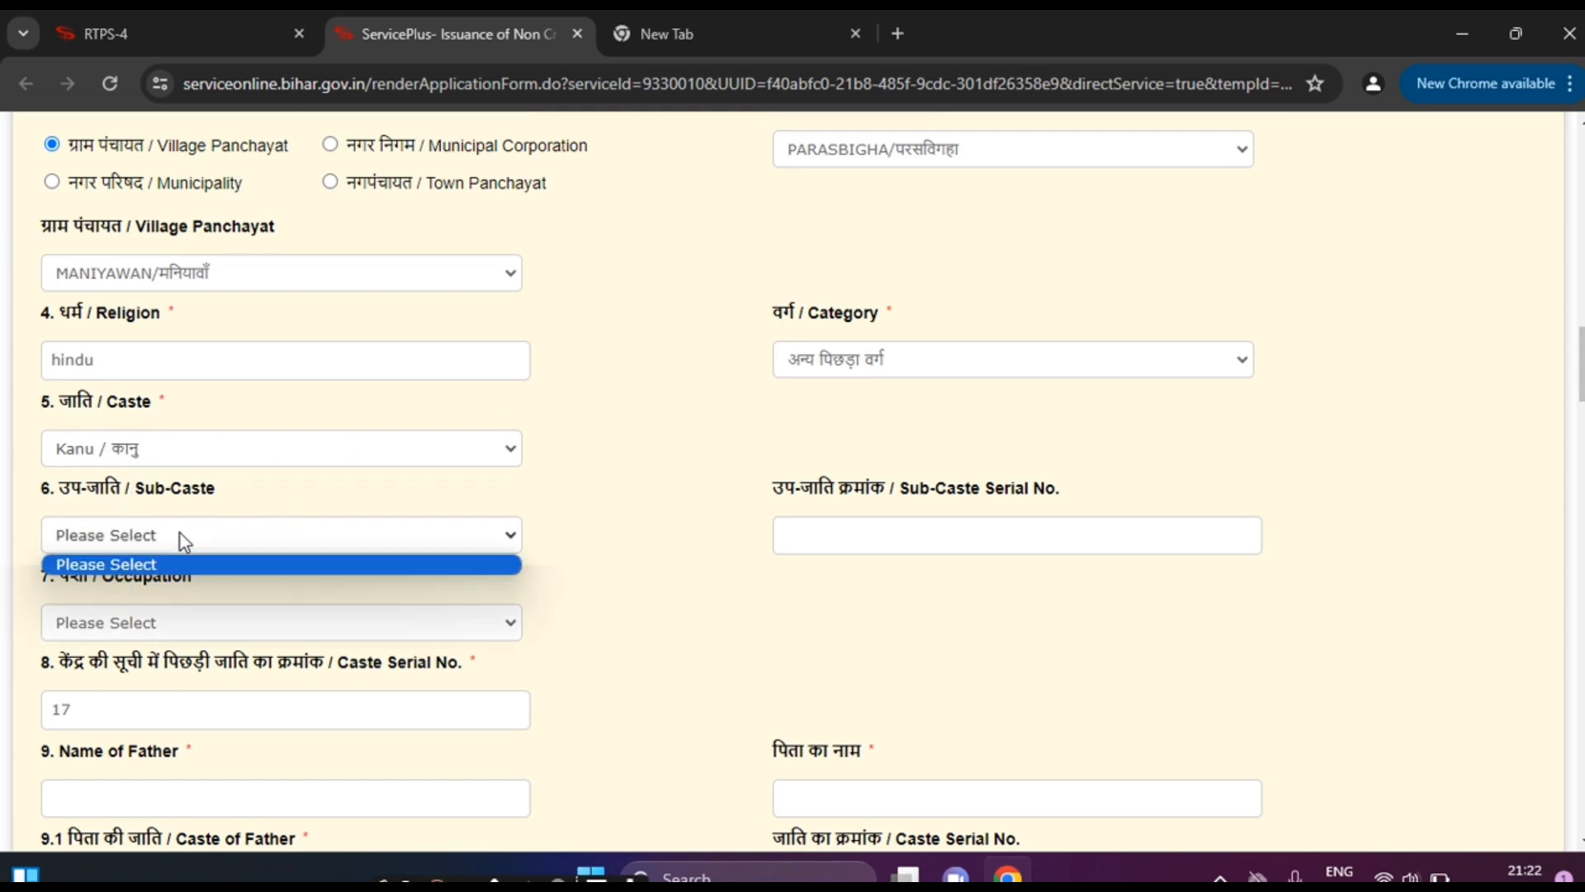
{"action": "left_click", "coordinate": [192, 585]}
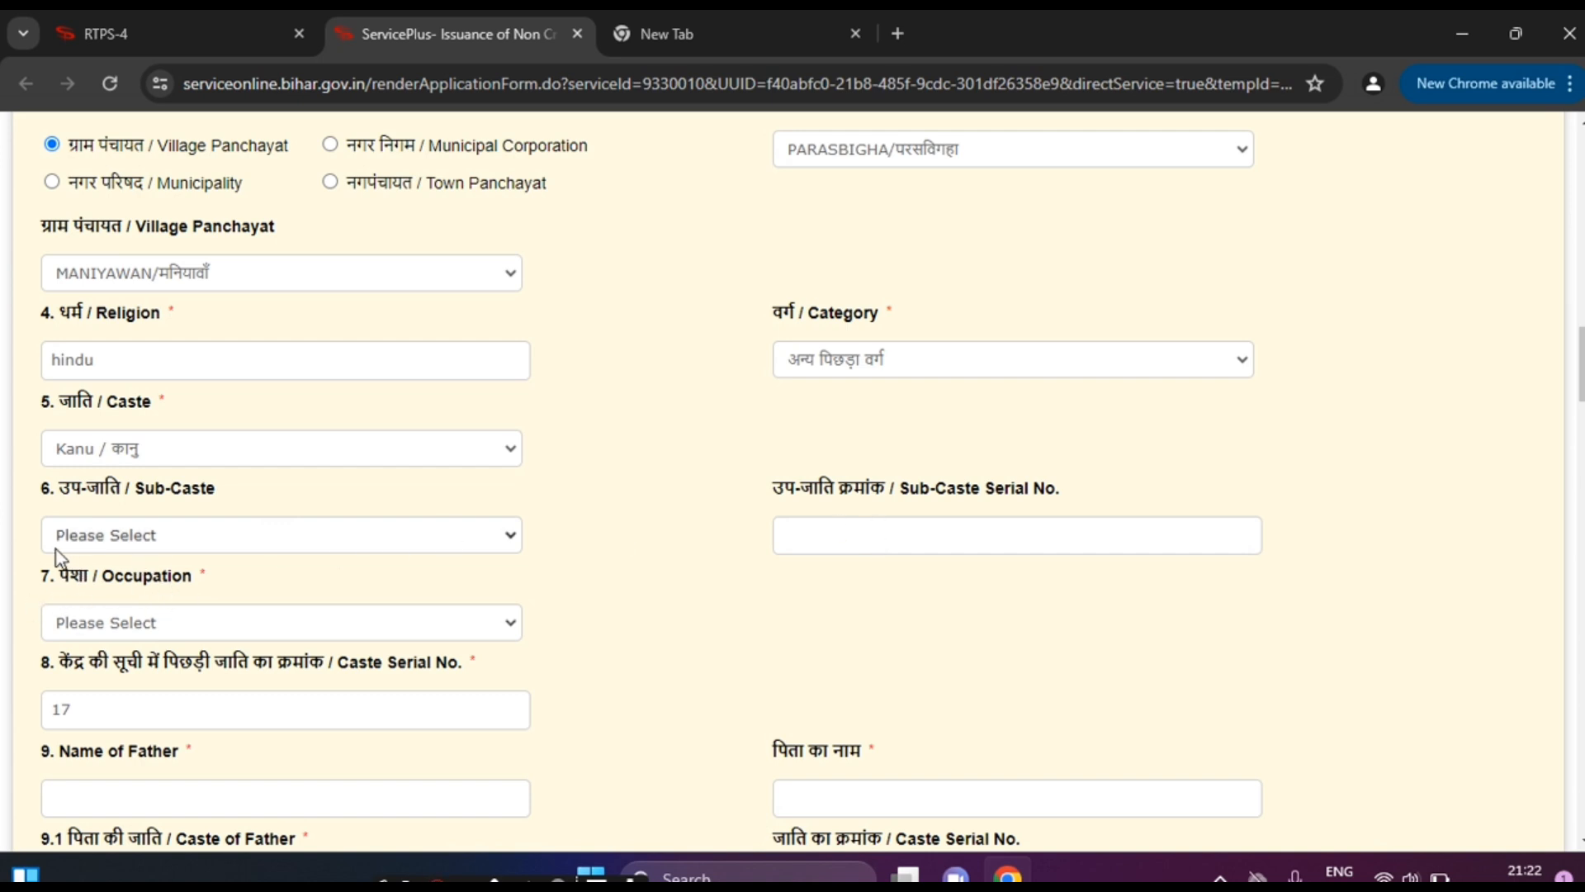
{"action": "left_click", "coordinate": [111, 626]}
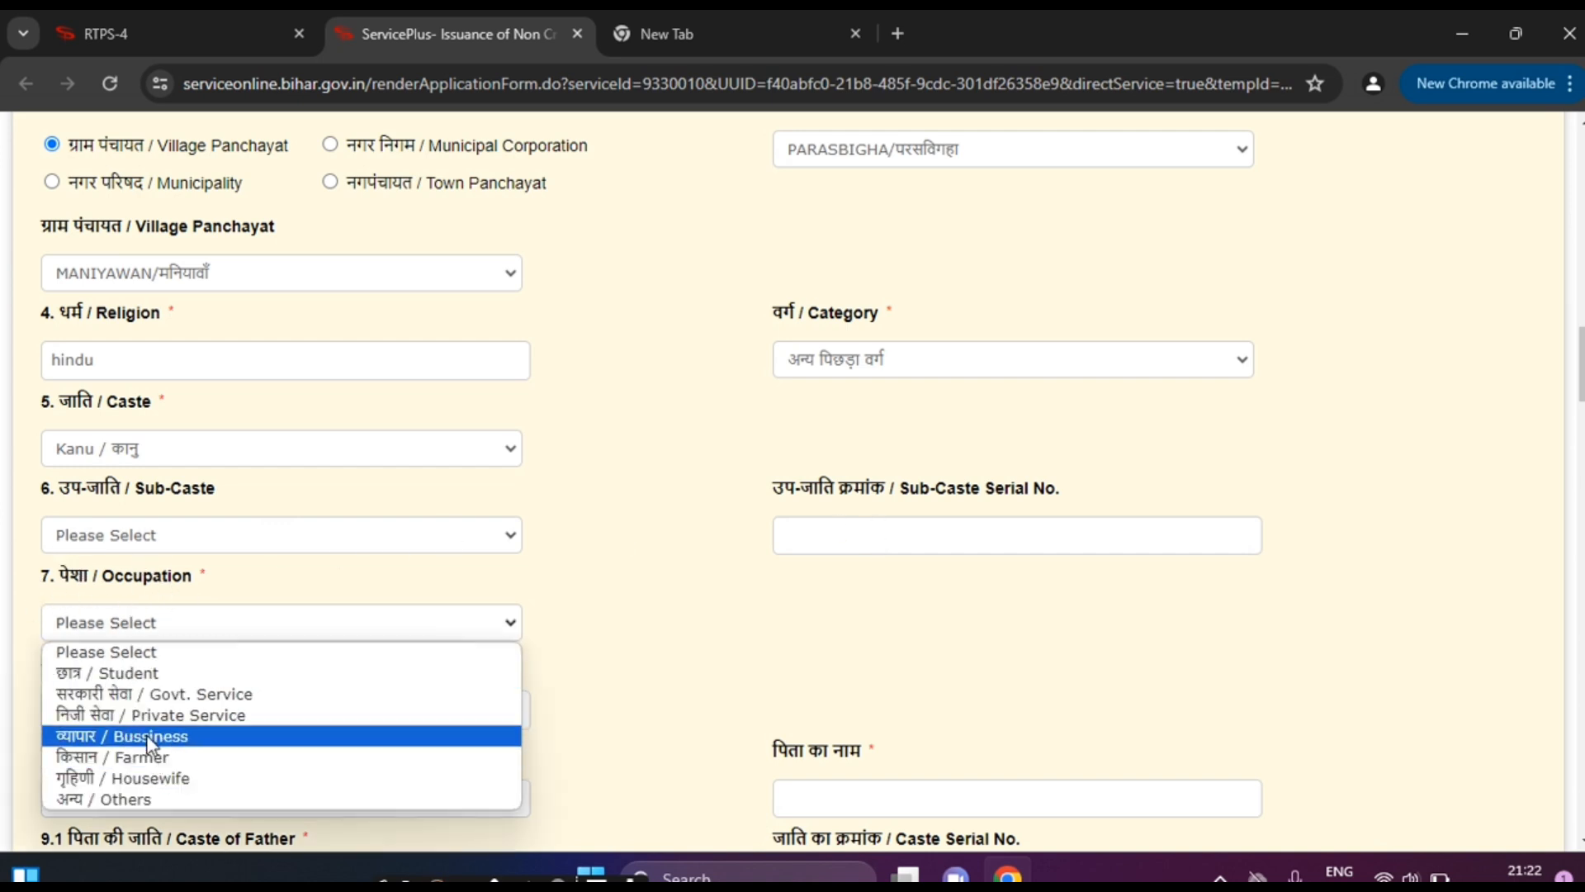
{"action": "left_click", "coordinate": [147, 675]}
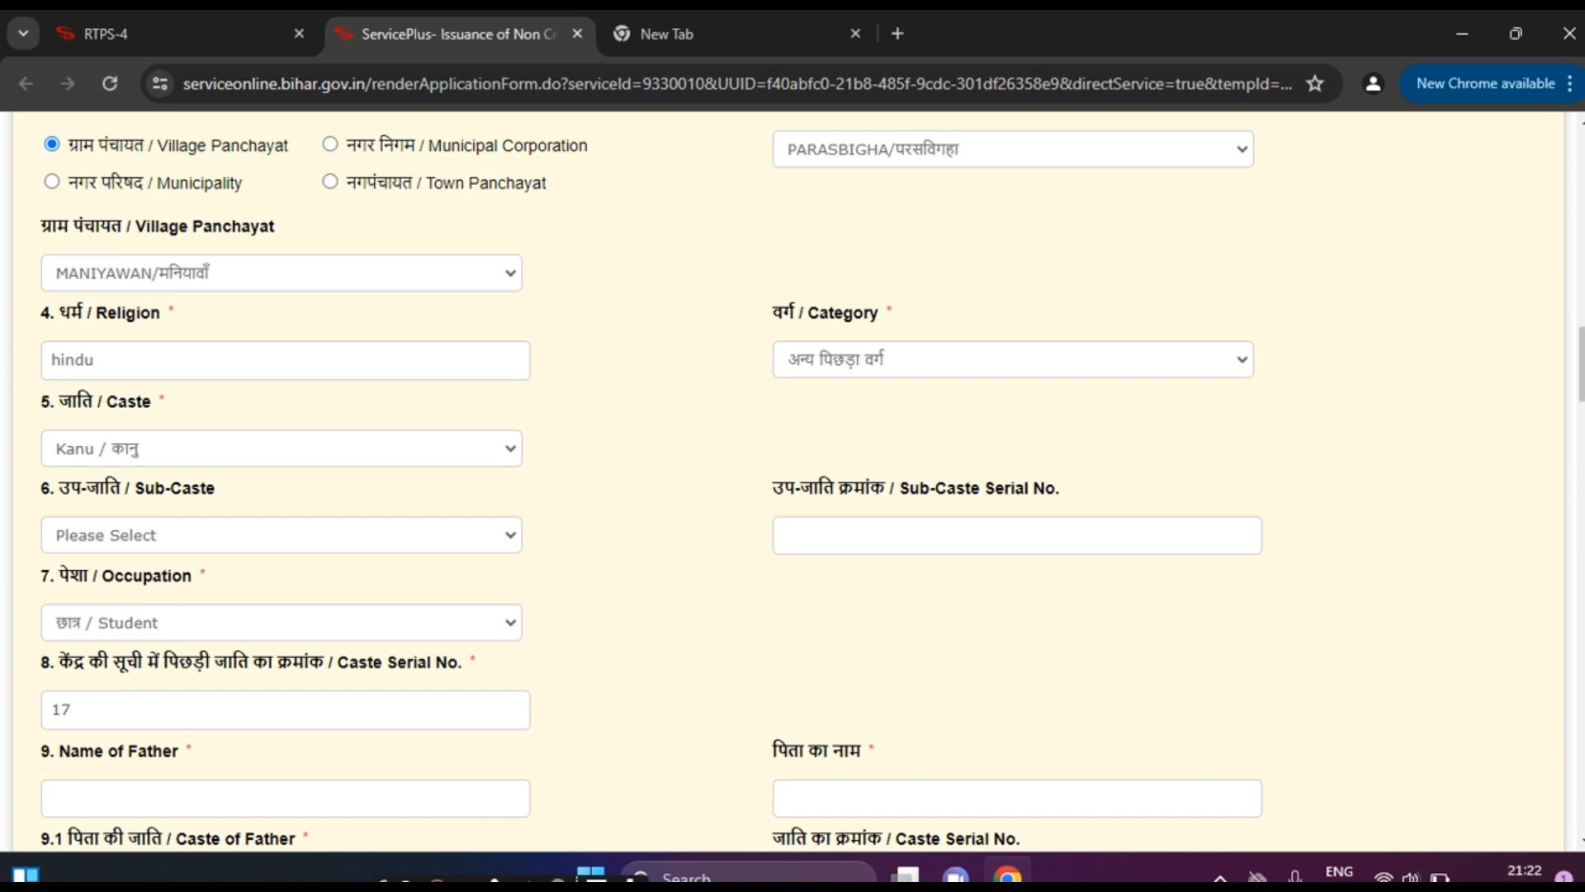
{"action": "scroll", "coordinate": [771, 477], "scroll_direction": "down", "scroll_amount": 2}
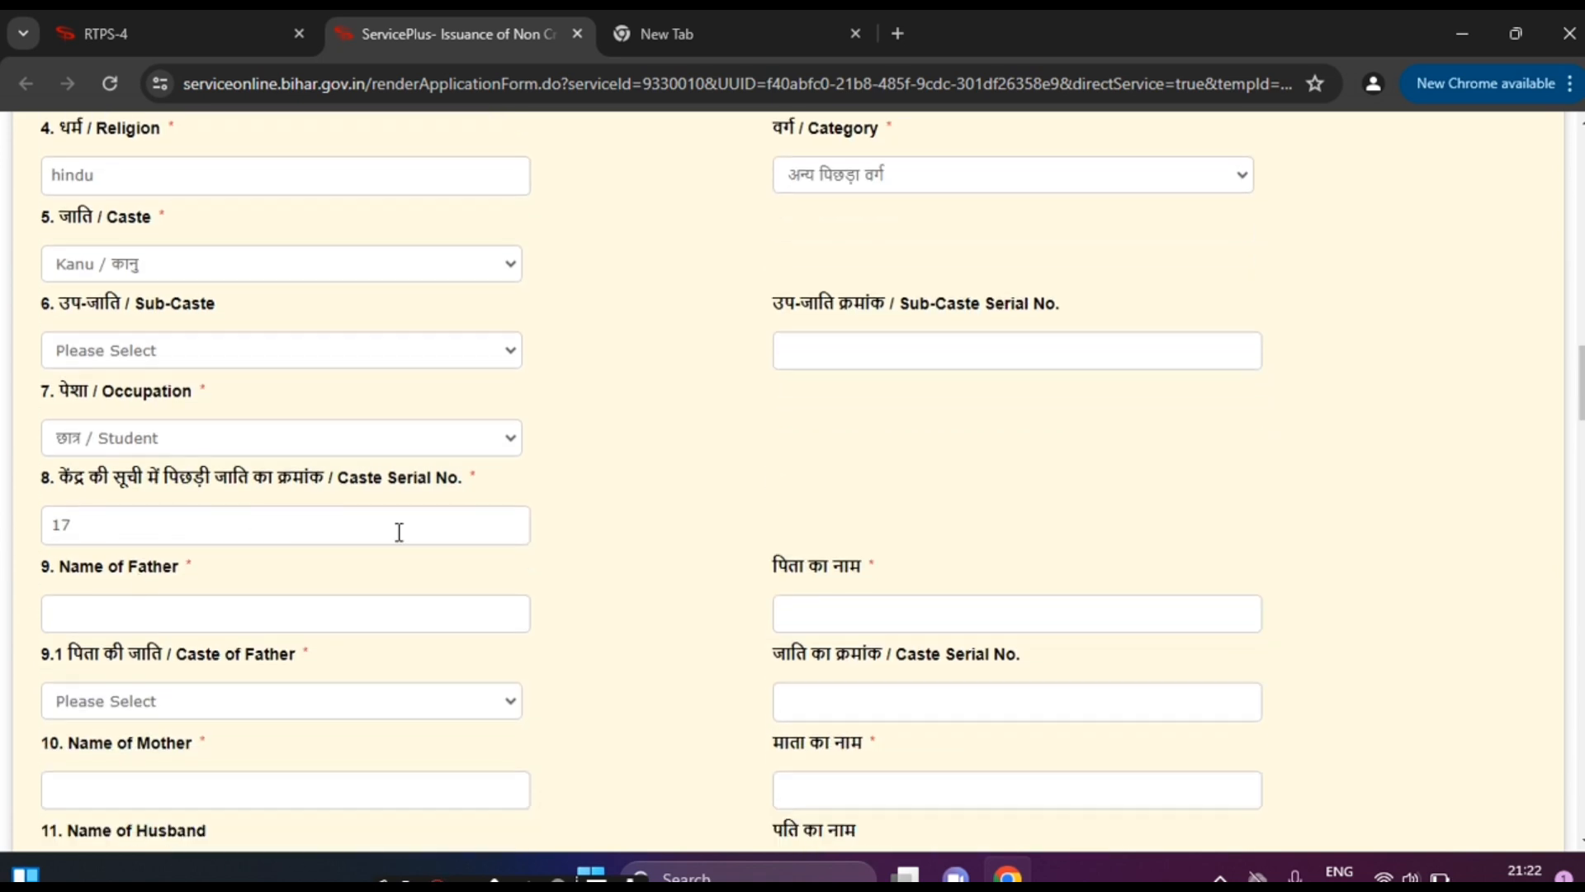
Step: Enter the father's name and choose Kanu/कानु as the father's caste
{"action": "left_click", "coordinate": [157, 612]}
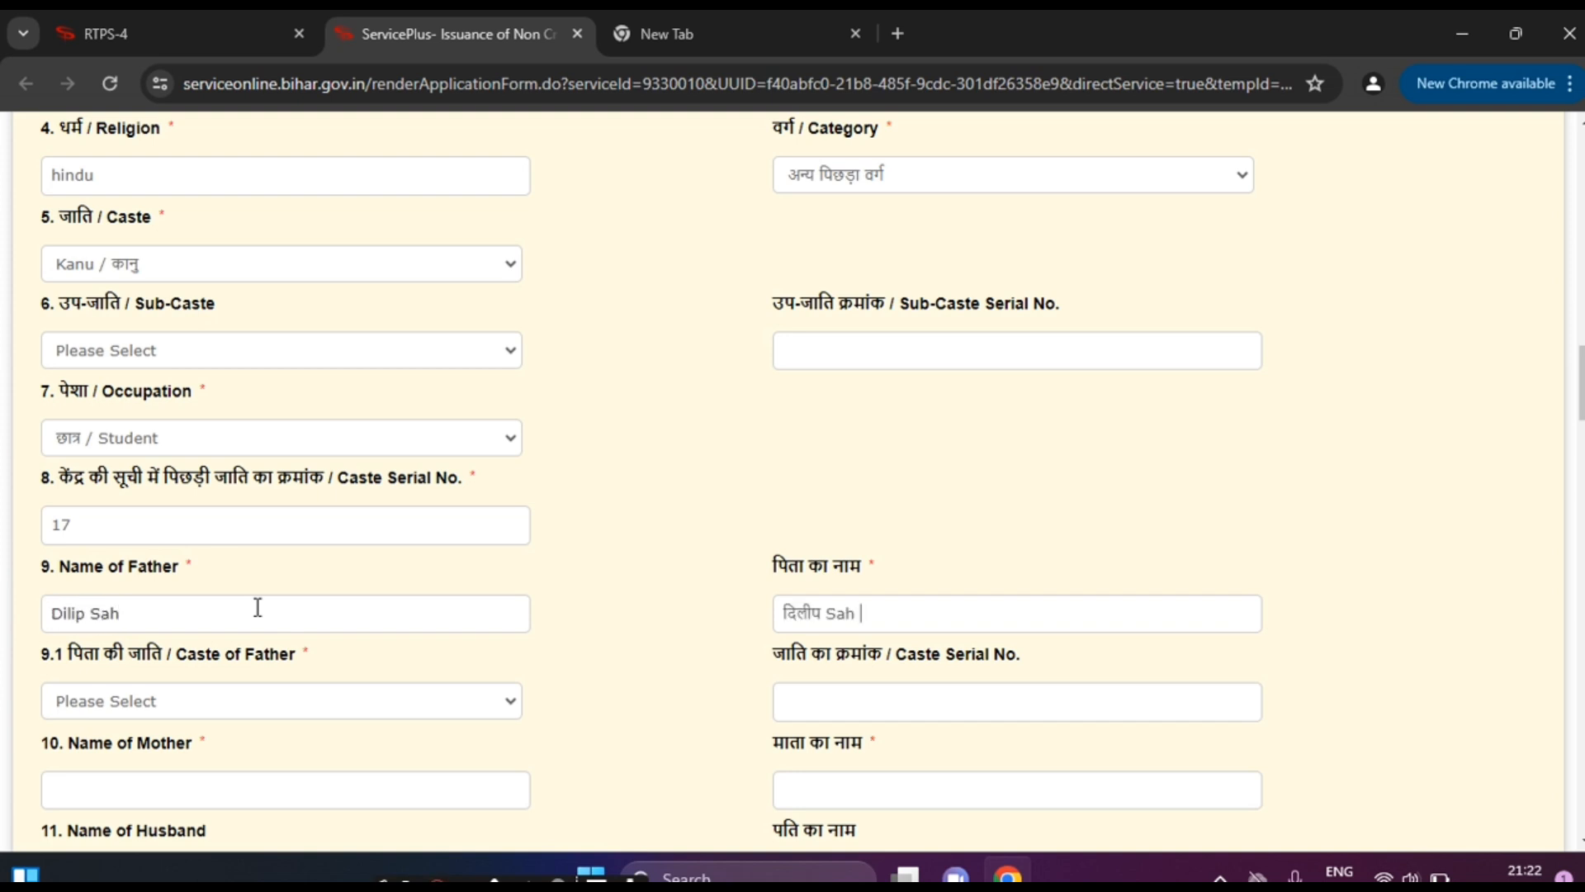
{"action": "left_click", "coordinate": [250, 710]}
{"action": "left_click", "coordinate": [136, 539]}
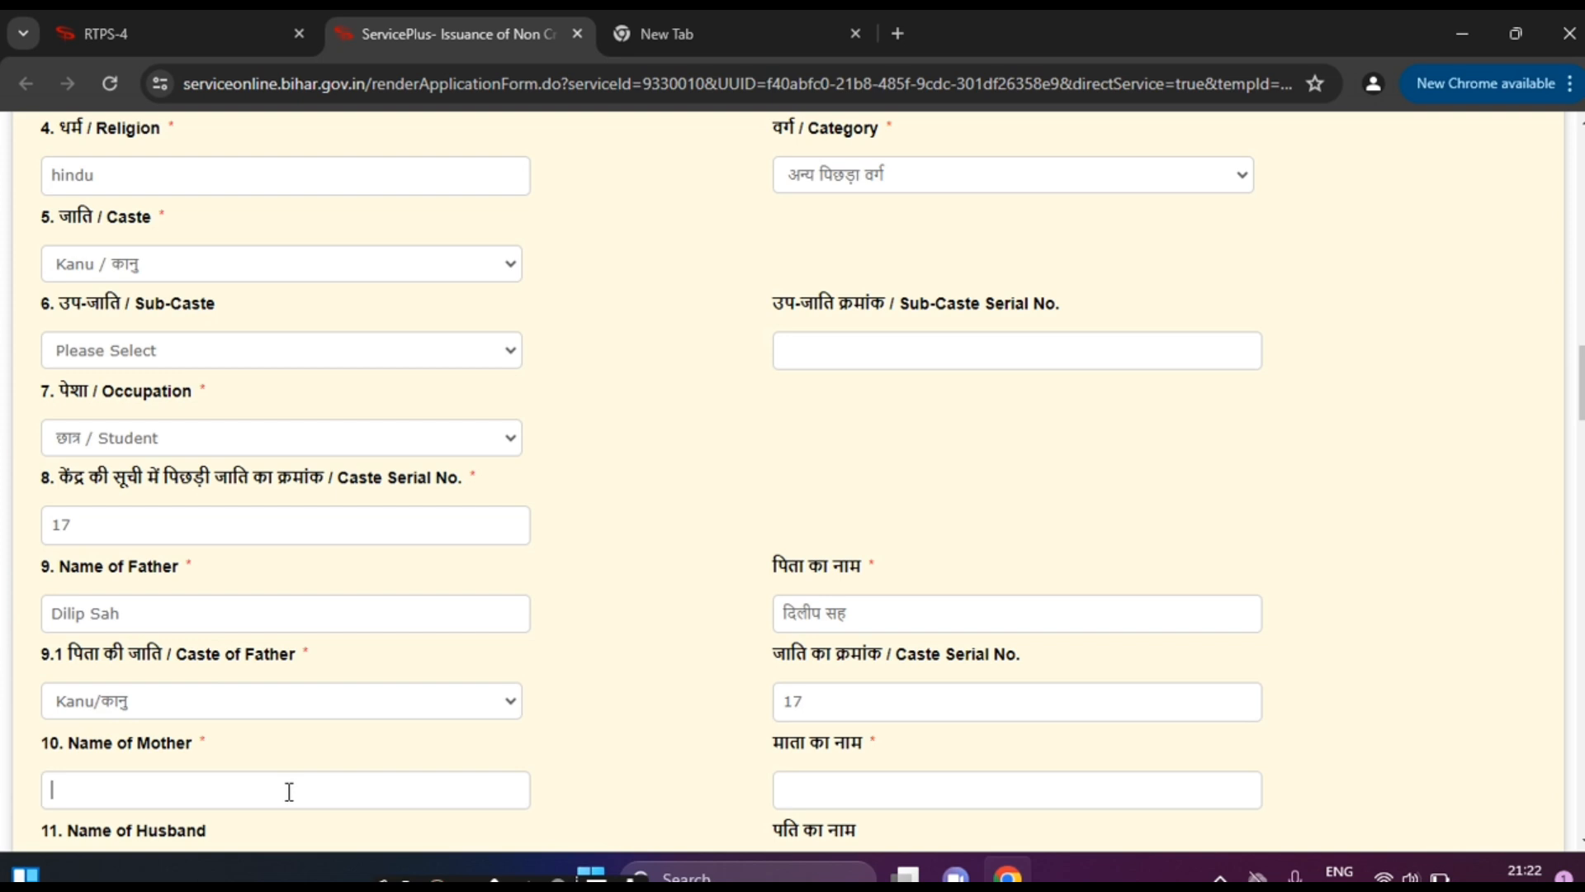
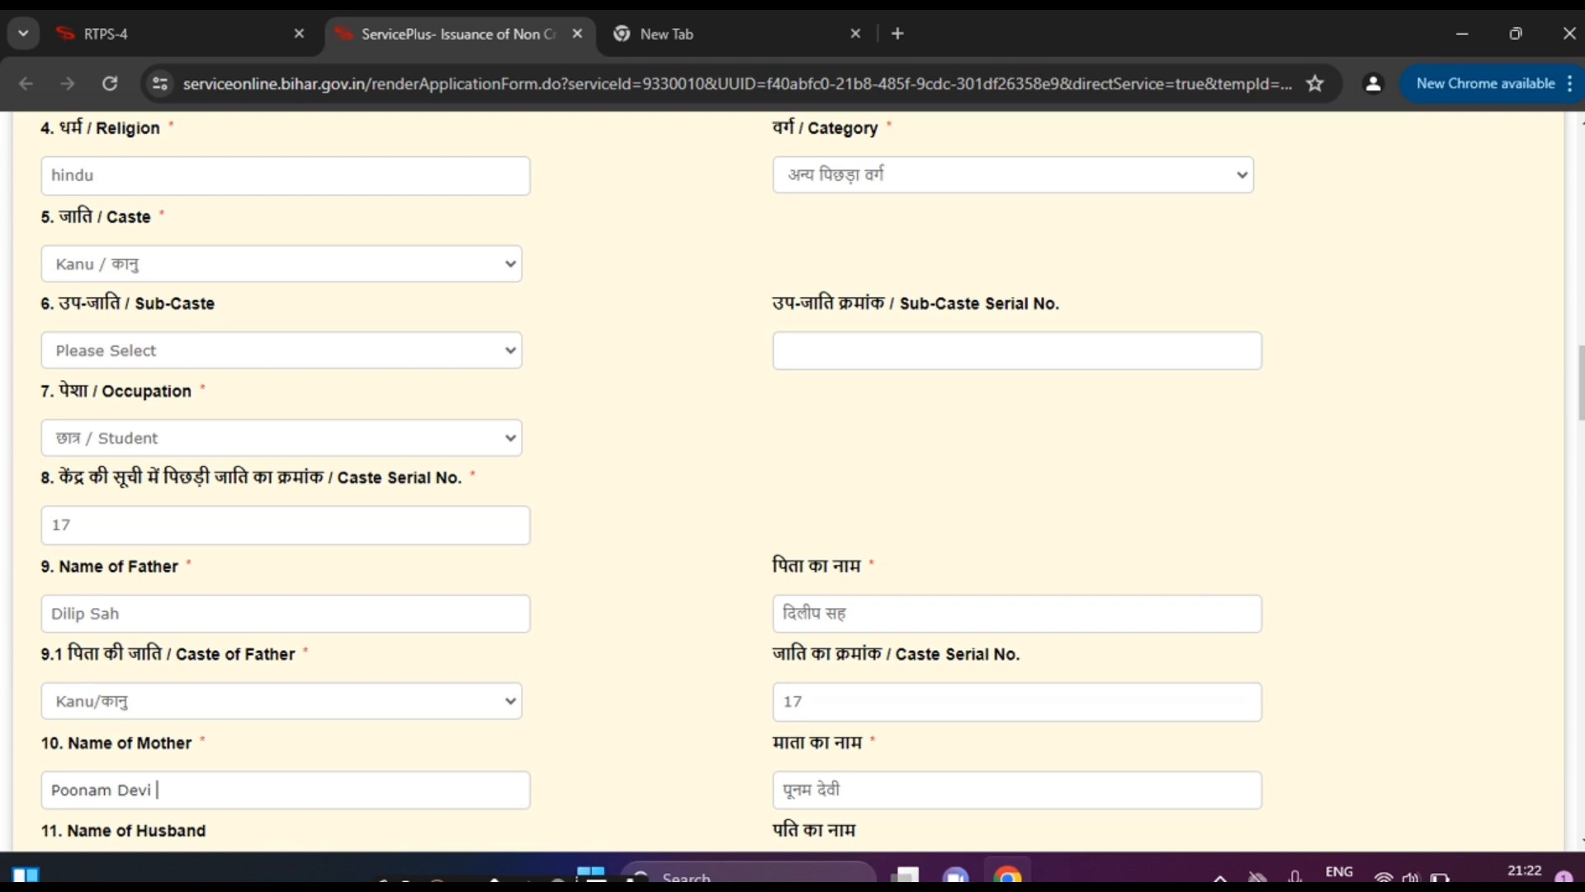
Step: Enter the mother's name, then erase both parents' names, keeping father's caste Kanu/कानु
{"action": "scroll", "coordinate": [117, 607], "scroll_direction": "down", "scroll_amount": 2}
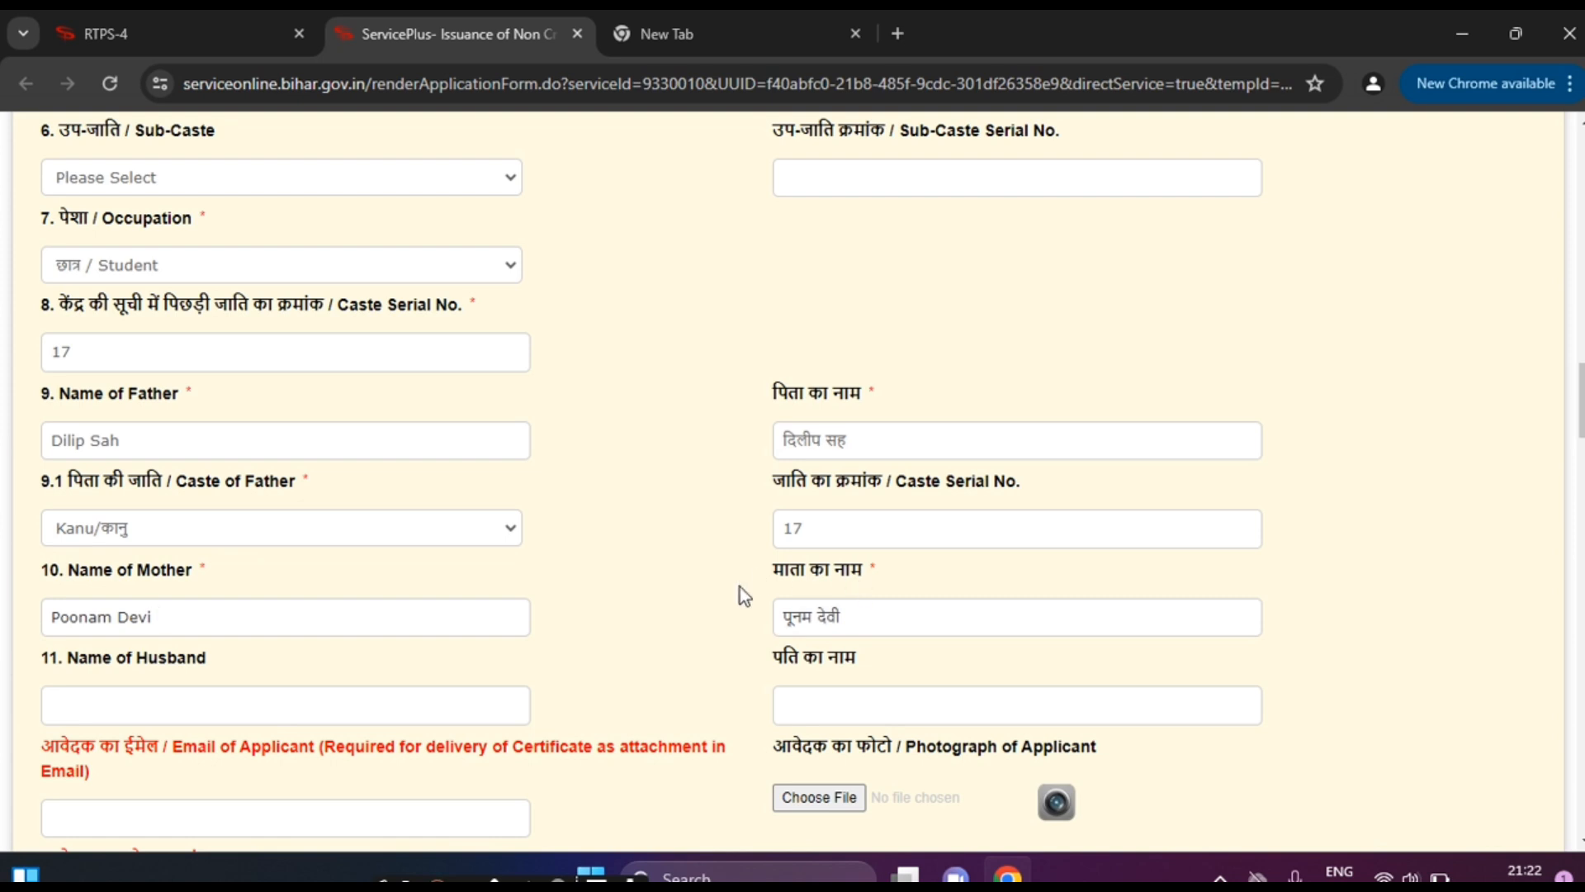
{"action": "key", "text": "BackSpace"}
{"action": "key", "text": "BackSpace"}
{"action": "key", "text": "BackSpace"}
{"action": "key", "text": "BackSpace"}
{"action": "key", "text": "BackSpace"}
{"action": "key", "text": "BackSpace"}
{"action": "key", "text": "BackSpace"}
{"action": "key", "text": "BackSpace"}
{"action": "key", "text": "BackSpace"}
{"action": "key", "text": "BackSpace"}
{"action": "key", "text": "BackSpace"}
{"action": "key", "text": "BackSpace"}
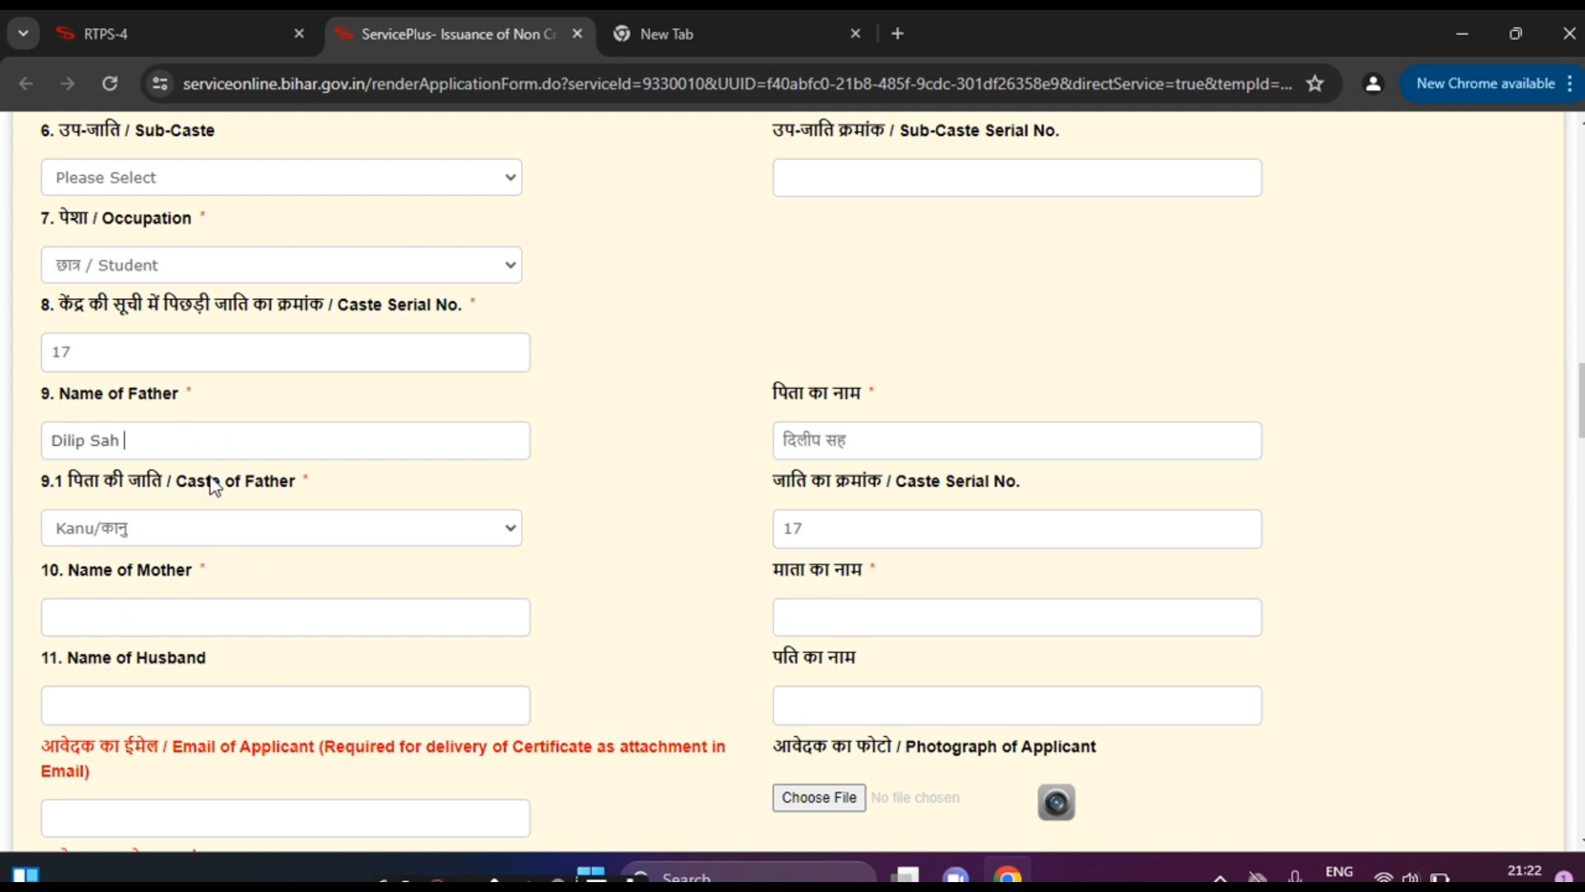
{"action": "key", "text": "BackSpace"}
{"action": "key", "text": "BackSpace"}
{"action": "key", "text": "BackSpace"}
{"action": "key", "text": "BackSpace"}
{"action": "key", "text": "BackSpace"}
{"action": "key", "text": "BackSpace"}
{"action": "key", "text": "BackSpace"}
{"action": "key", "text": "BackSpace"}
{"action": "key", "text": "BackSpace"}
{"action": "key", "text": "BackSpace"}
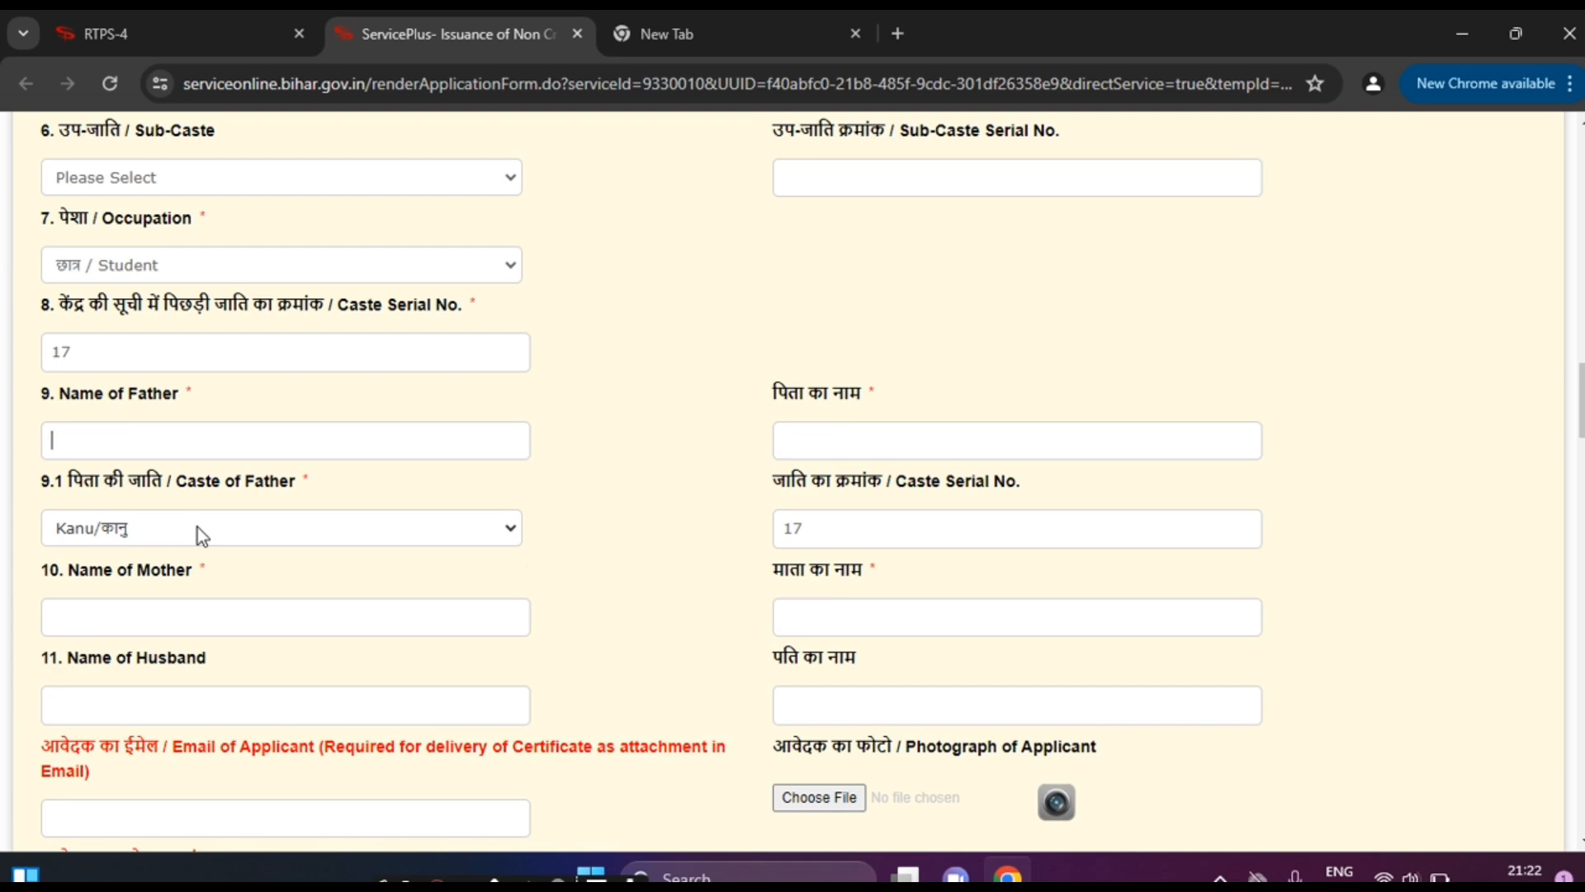
{"action": "left_click", "coordinate": [201, 535]}
{"action": "left_click", "coordinate": [328, 391]}
Step: Cancel the photograph upload so no photo is attached
{"action": "scroll", "coordinate": [839, 521], "scroll_direction": "down", "scroll_amount": 3}
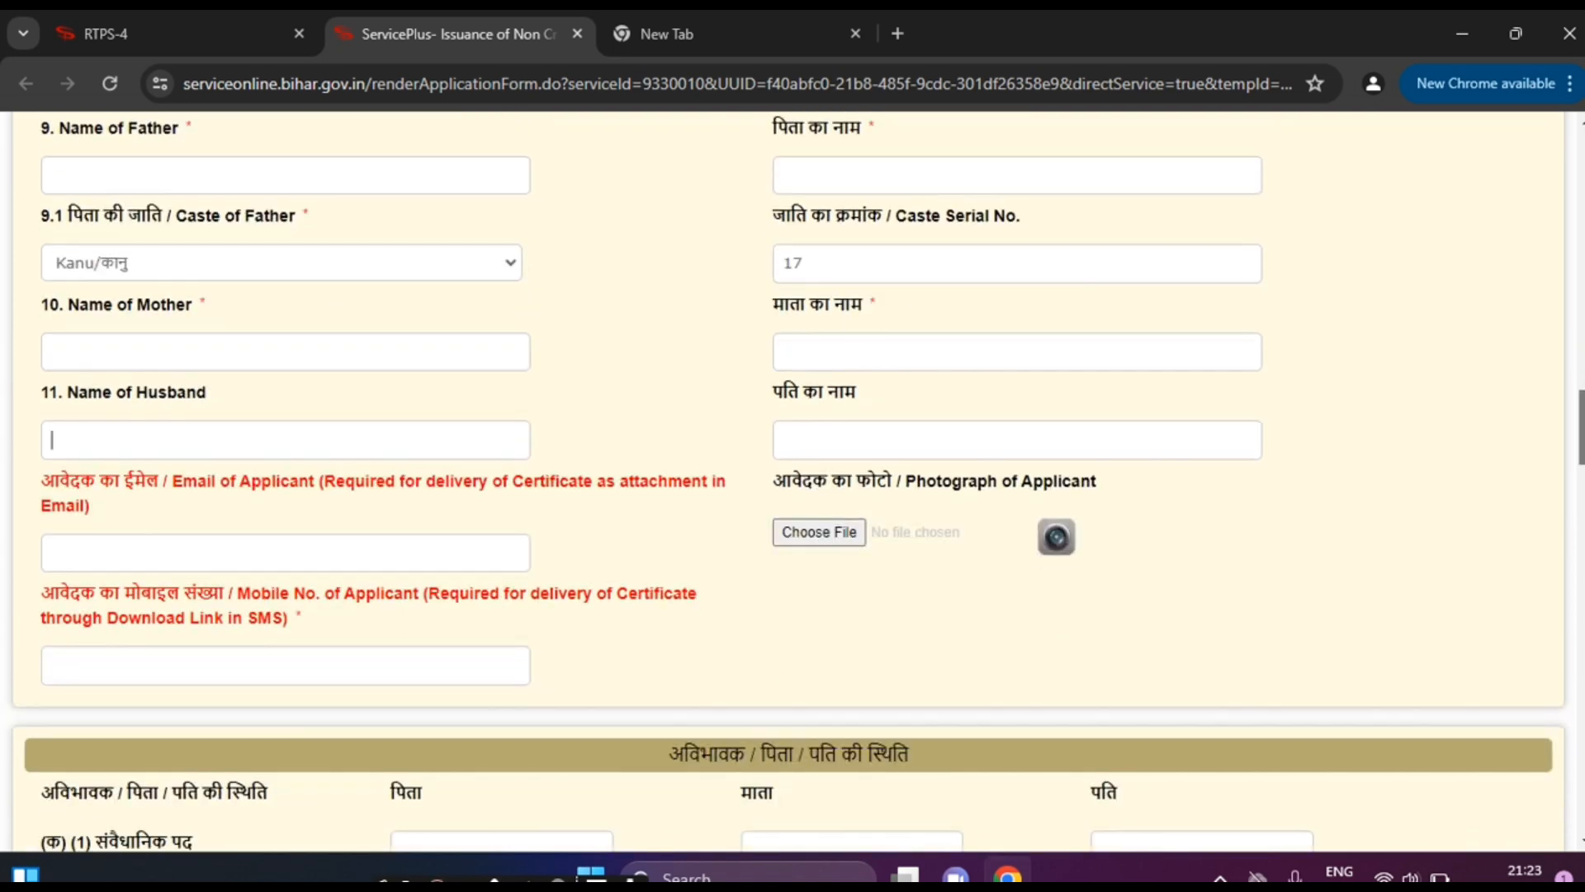
{"action": "left_click", "coordinate": [811, 535]}
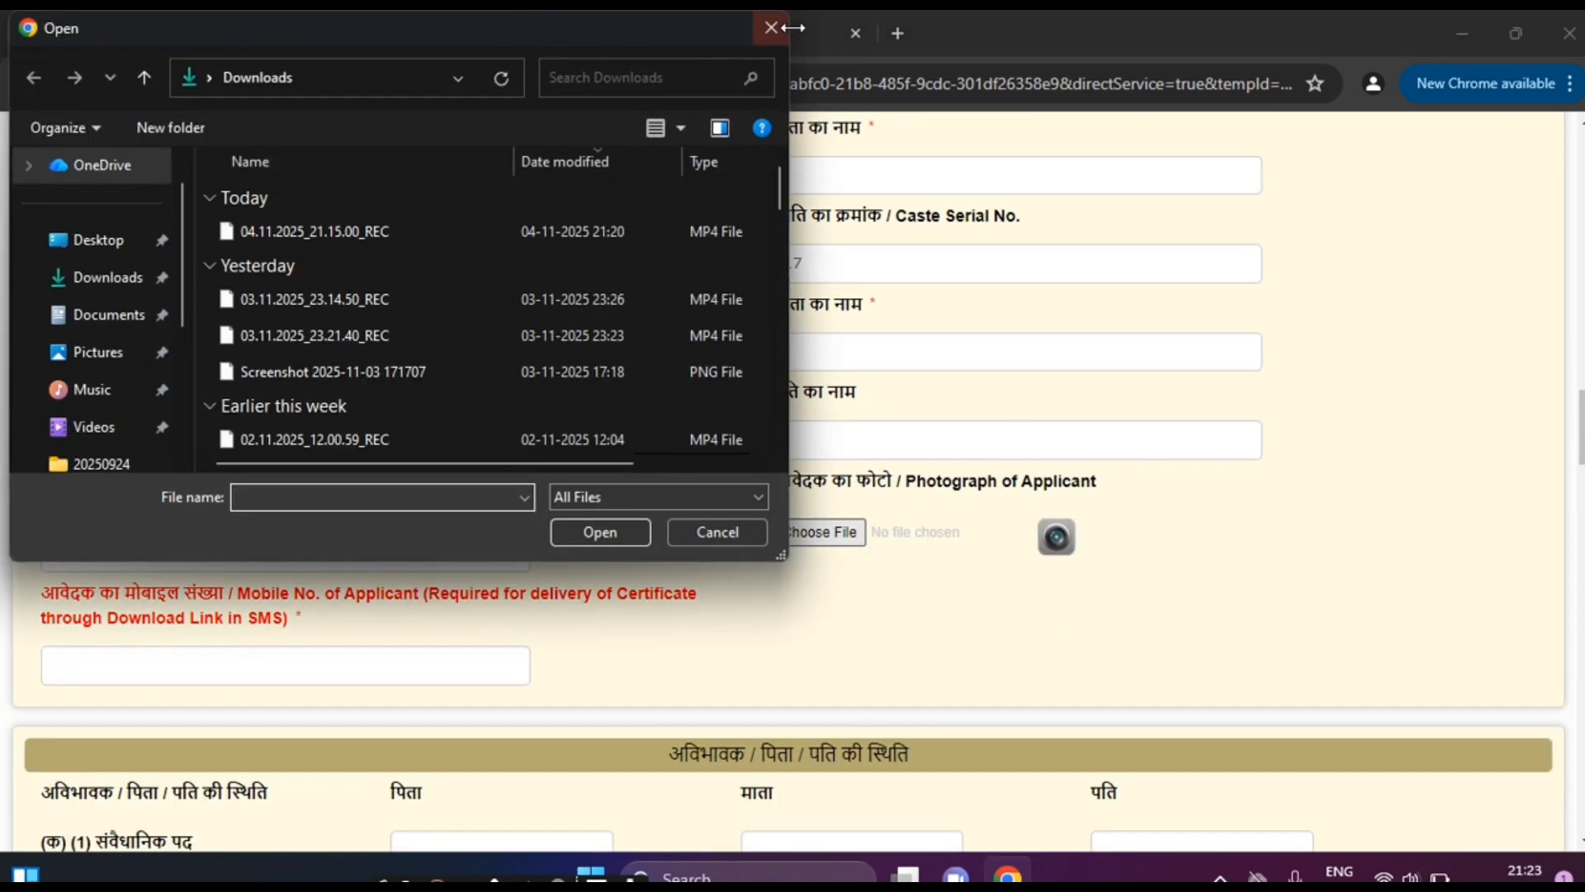
{"action": "left_click", "coordinate": [770, 29]}
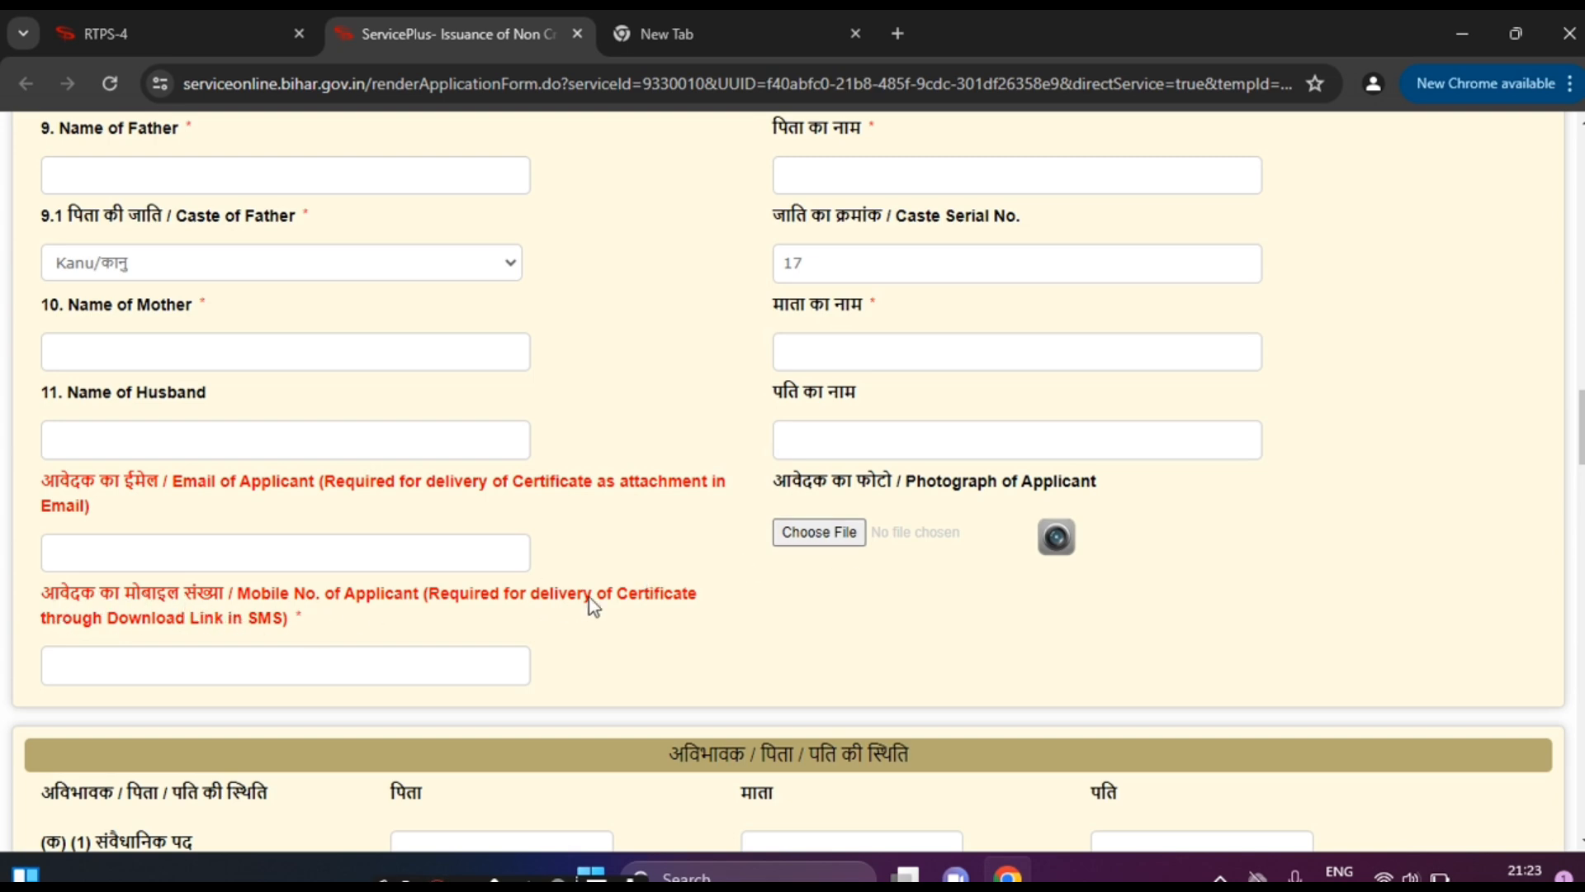
Step: Enter the applicant's mobile number in the Mobile No. field
{"action": "left_click", "coordinate": [230, 663]}
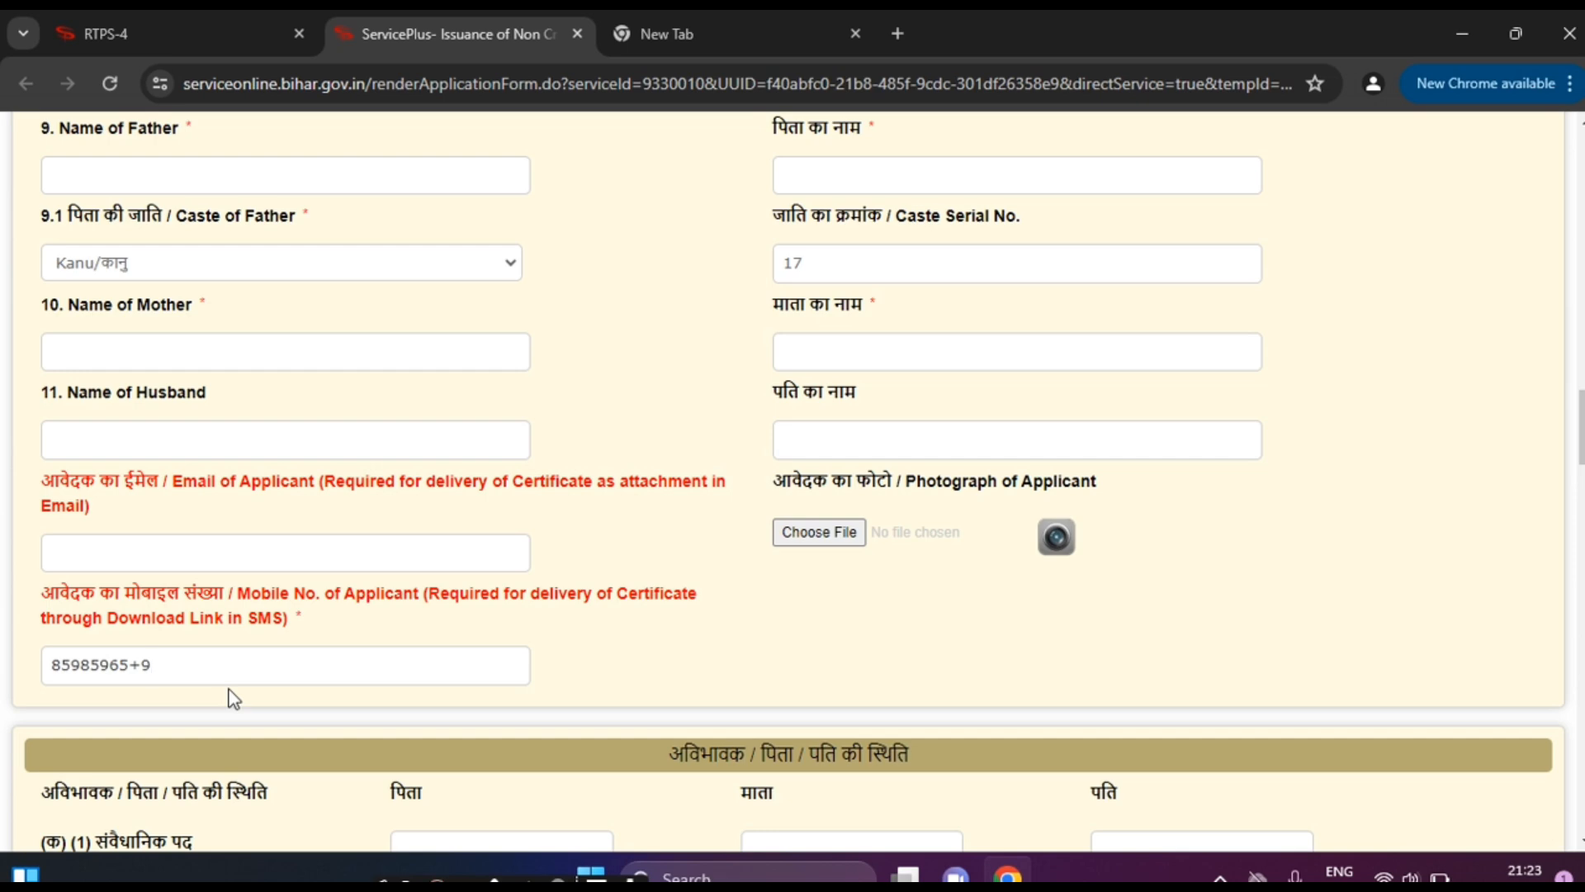
{"action": "scroll", "coordinate": [793, 483], "scroll_direction": "down", "scroll_amount": 4}
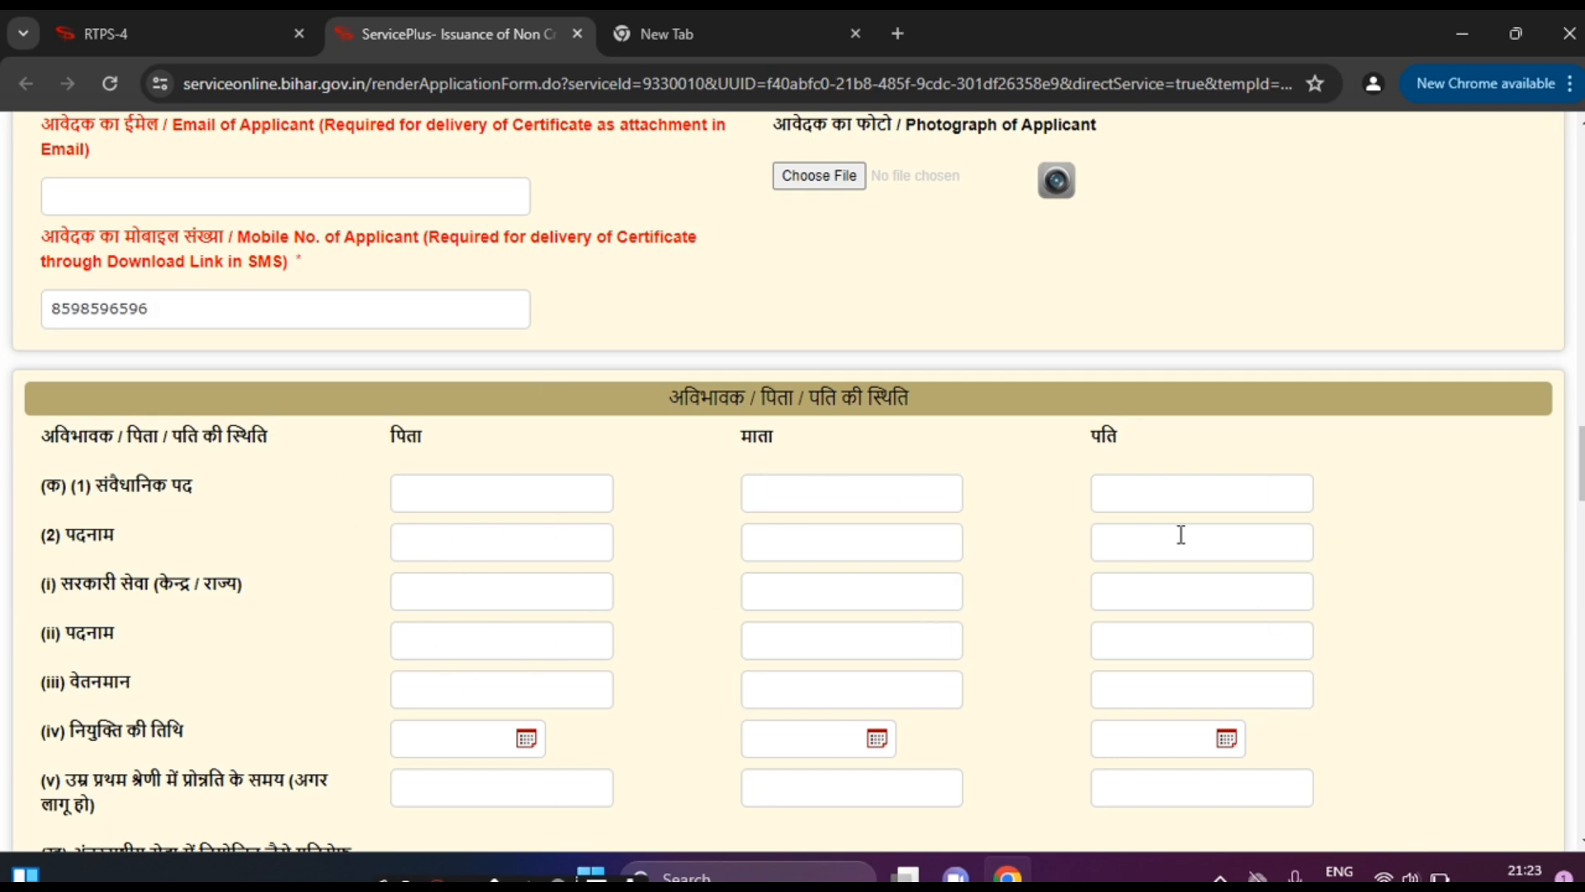
{"action": "scroll", "coordinate": [793, 479], "scroll_direction": "down", "scroll_amount": 7}
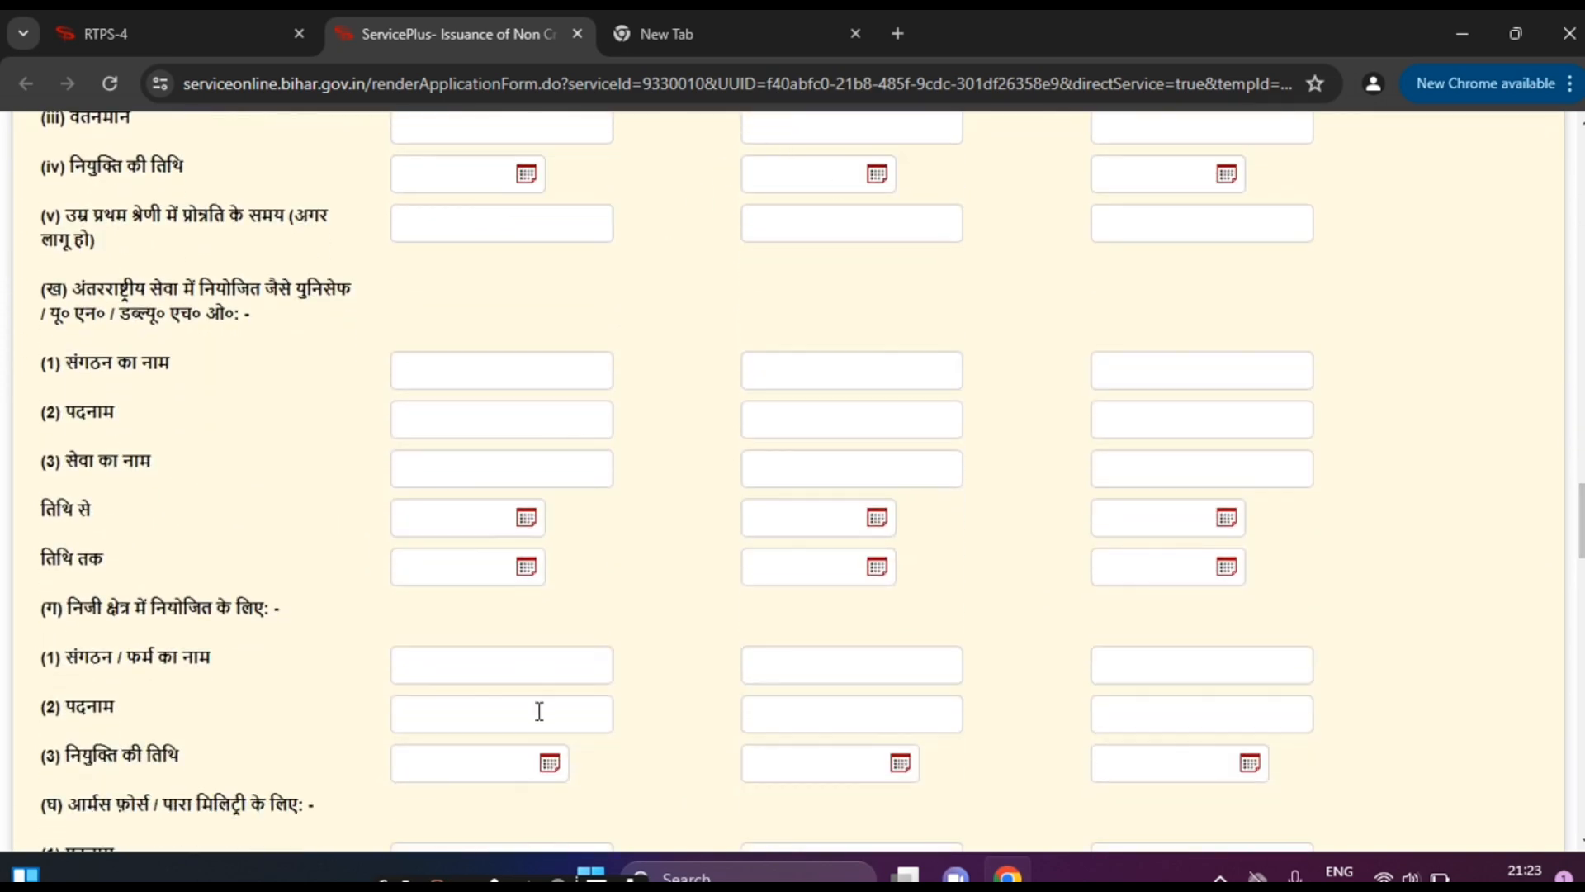
{"action": "left_click", "coordinate": [586, 407]}
{"action": "scroll", "coordinate": [633, 526], "scroll_direction": "down", "scroll_amount": 2}
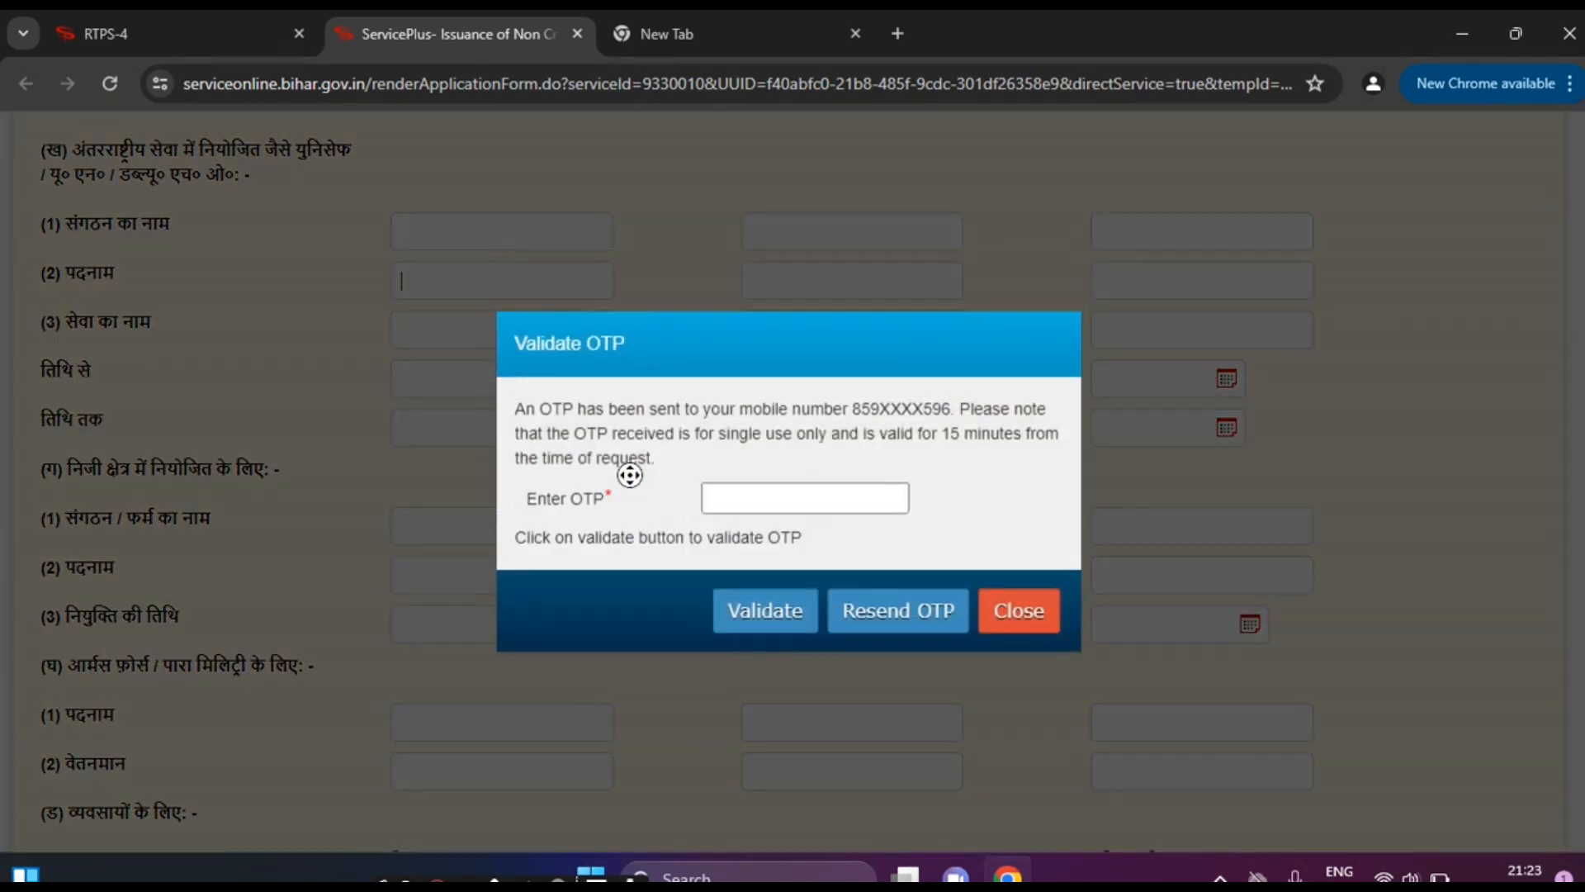
{"action": "left_click", "coordinate": [1030, 634]}
{"action": "middle_click", "coordinate": [641, 486]}
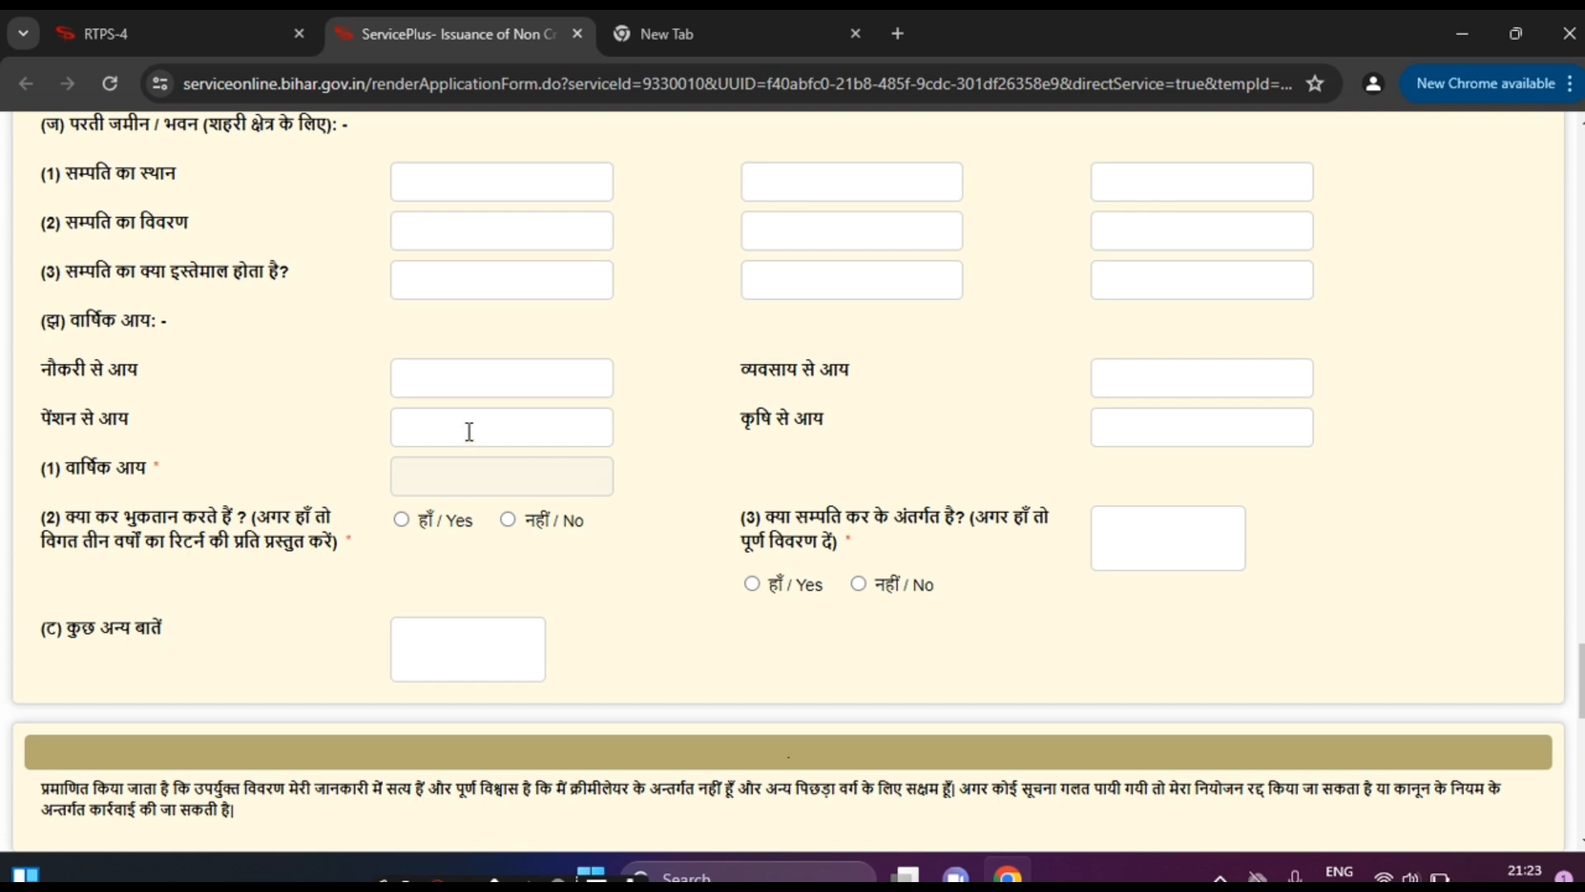
Step: Skip the business and agriculture income fields and answer No to both tax-payment and wealth-tax questions
{"action": "scroll", "coordinate": [778, 379], "scroll_direction": "up", "scroll_amount": 1}
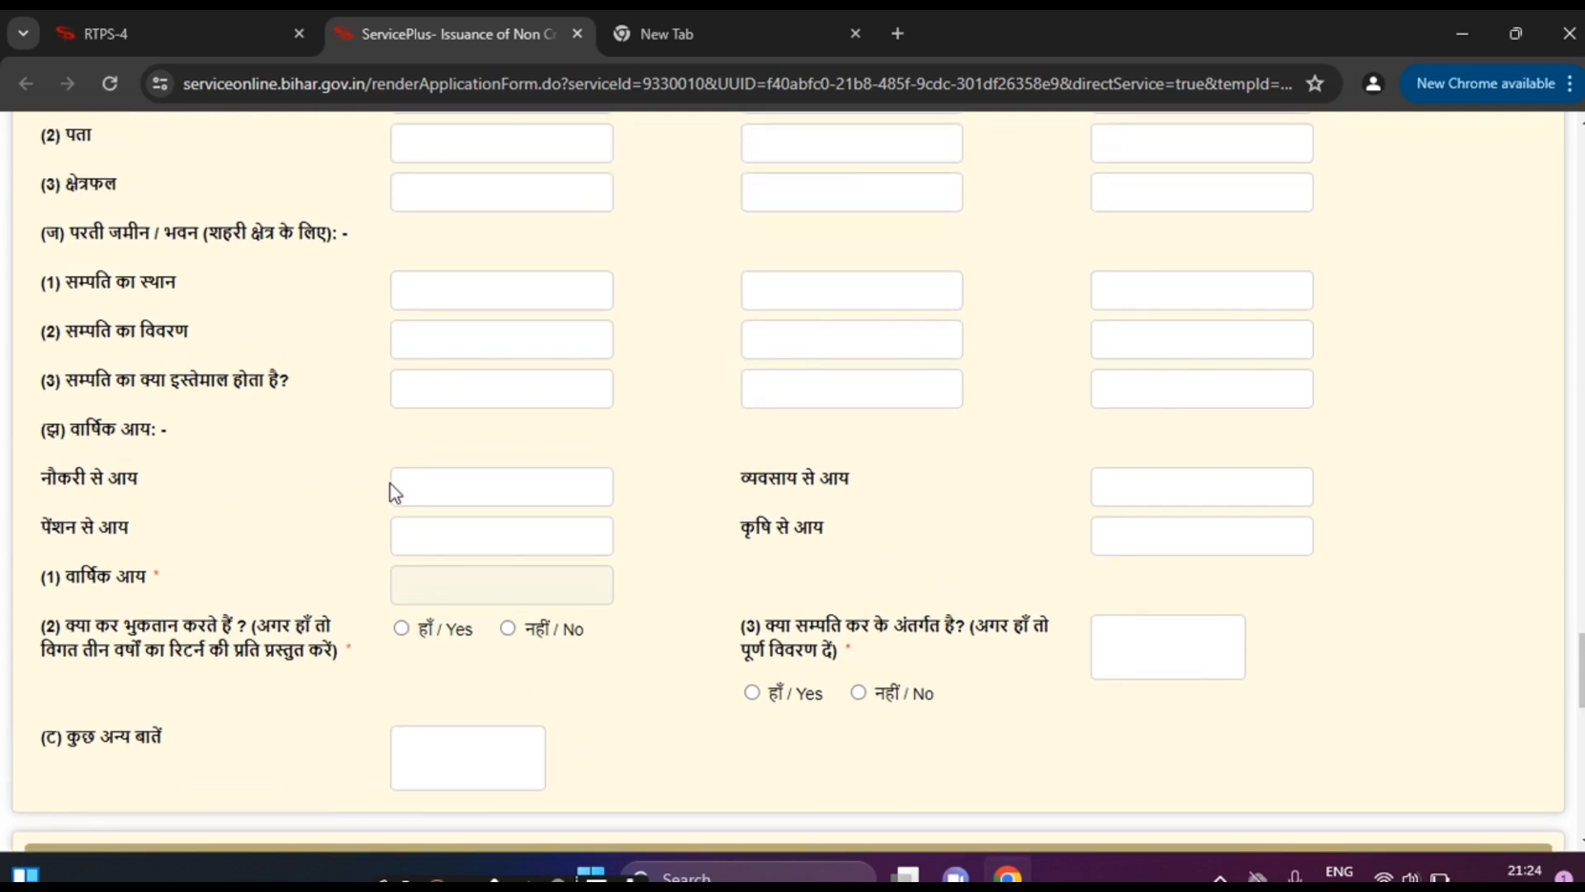
{"action": "left_click", "coordinate": [1211, 479]}
{"action": "left_click", "coordinate": [1154, 532]}
{"action": "left_click", "coordinate": [508, 634]}
{"action": "left_click", "coordinate": [860, 693]}
{"action": "mouse_move", "coordinate": [1582, 649]}
{"action": "left_mouse_down"}
{"action": "mouse_move", "coordinate": [1582, 696]}
{"action": "mouse_move", "coordinate": [1582, 651]}
{"action": "left_mouse_up"}
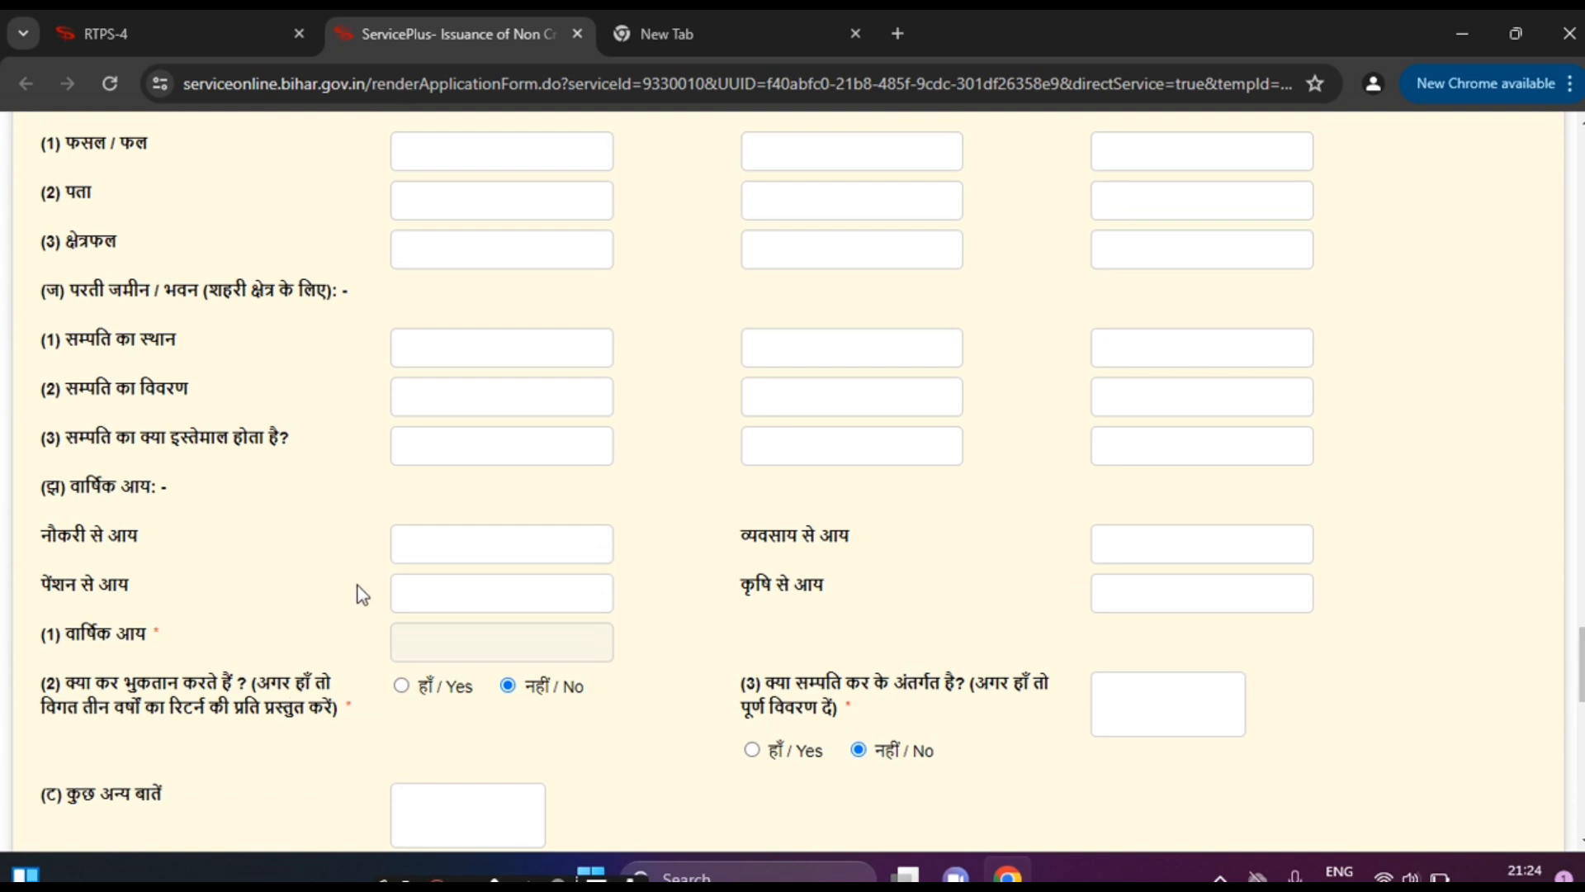
Step: Pass the pension income field and scroll down to the Attachments checkboxes
{"action": "left_click", "coordinate": [533, 587]}
{"action": "scroll", "coordinate": [1154, 636], "scroll_direction": "up", "scroll_amount": 4}
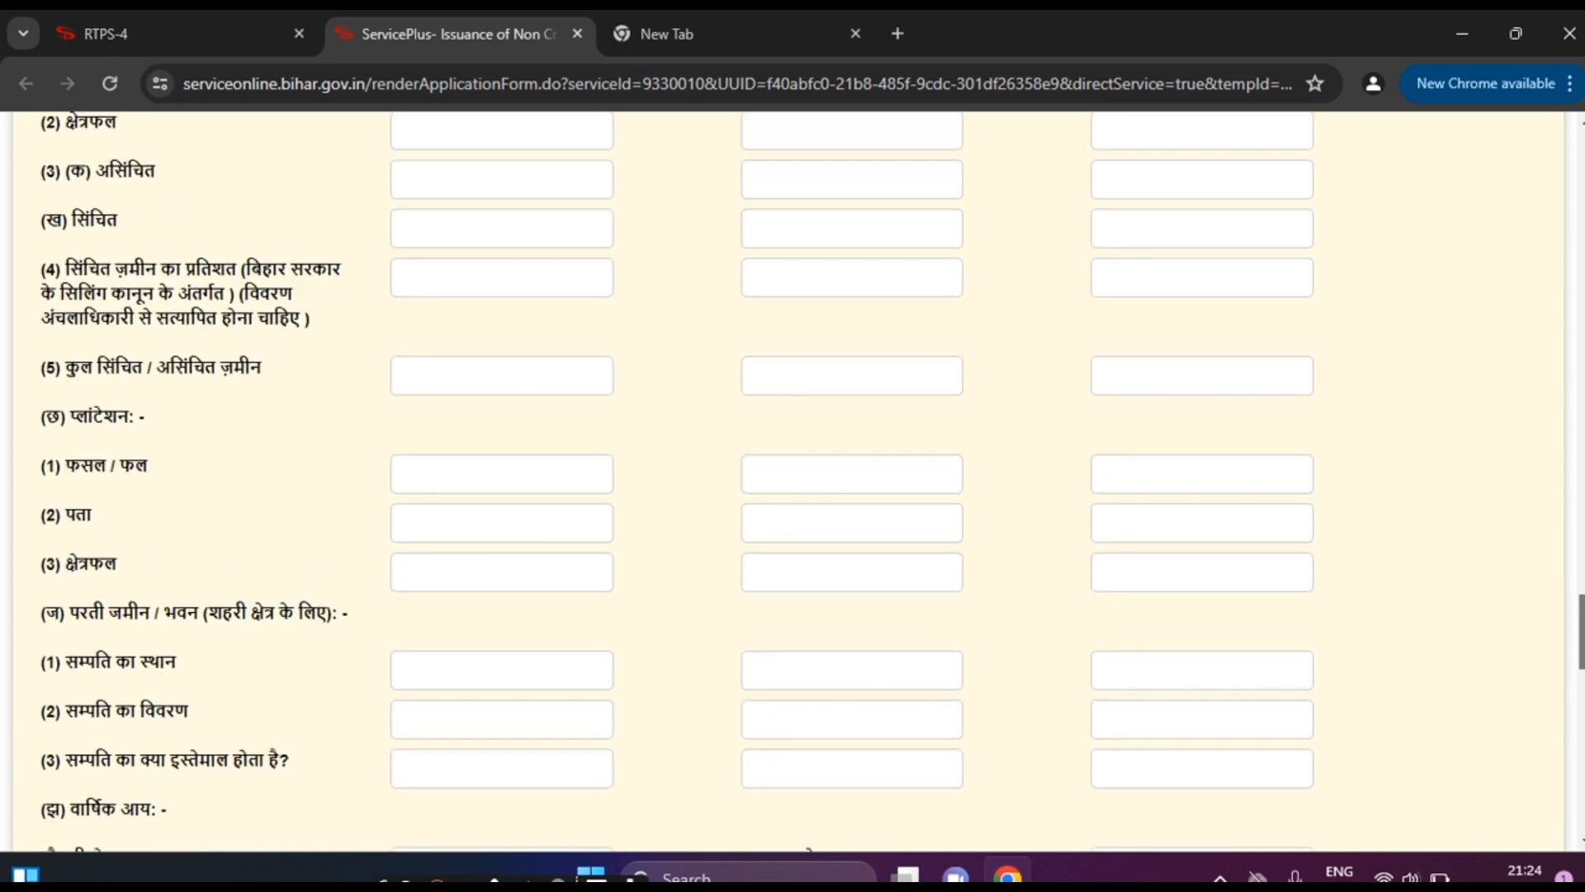
{"action": "scroll", "coordinate": [808, 842], "scroll_direction": "down", "scroll_amount": 7}
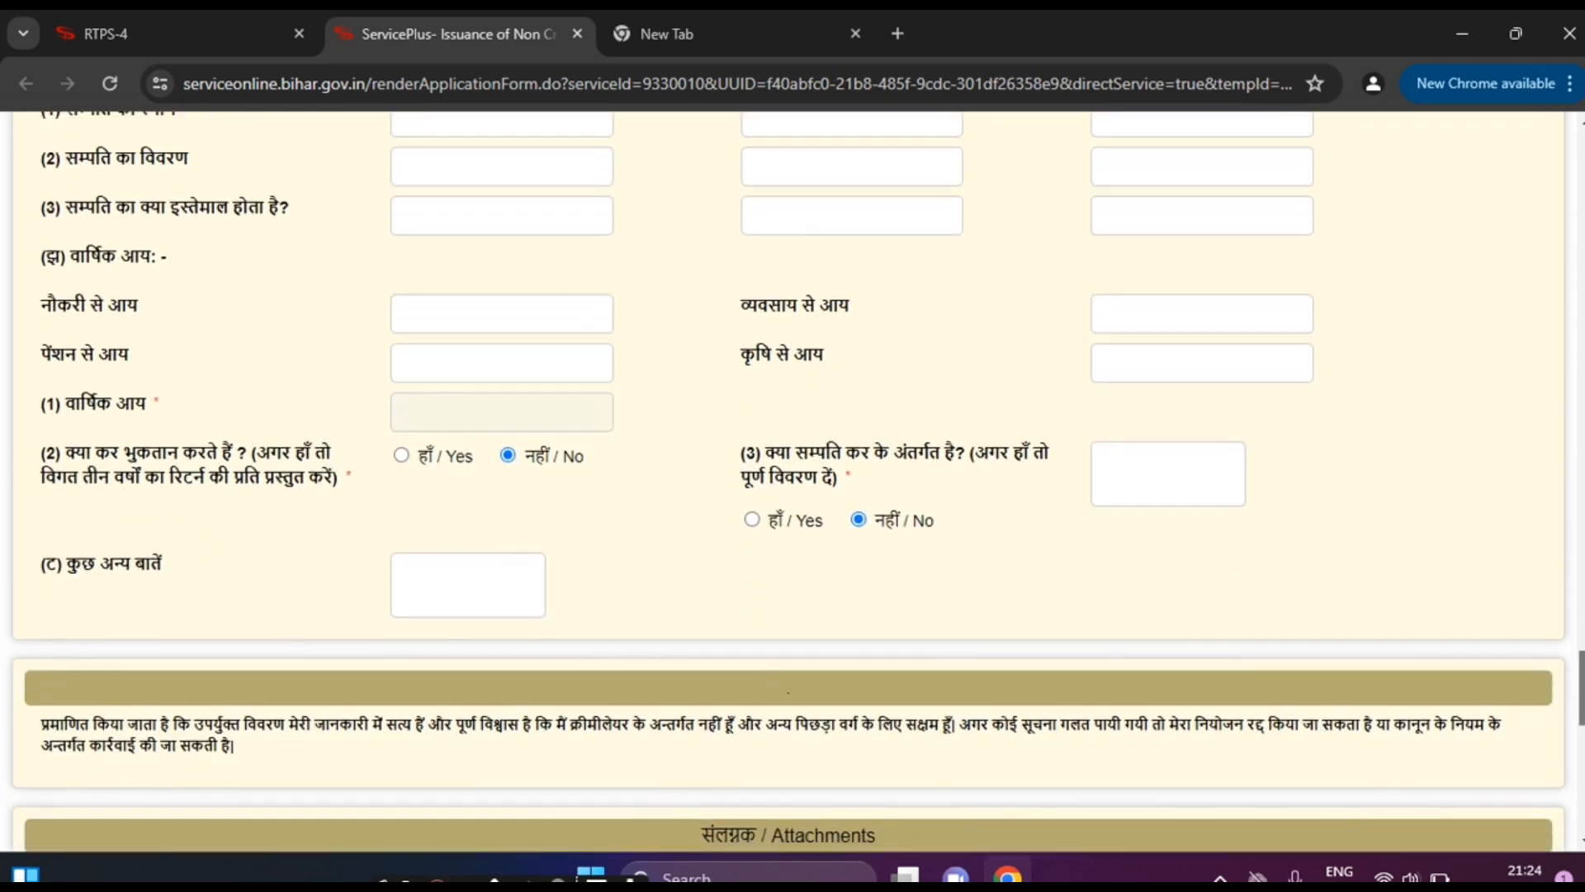
{"action": "scroll", "coordinate": [71, 552], "scroll_direction": "up", "scroll_amount": 1}
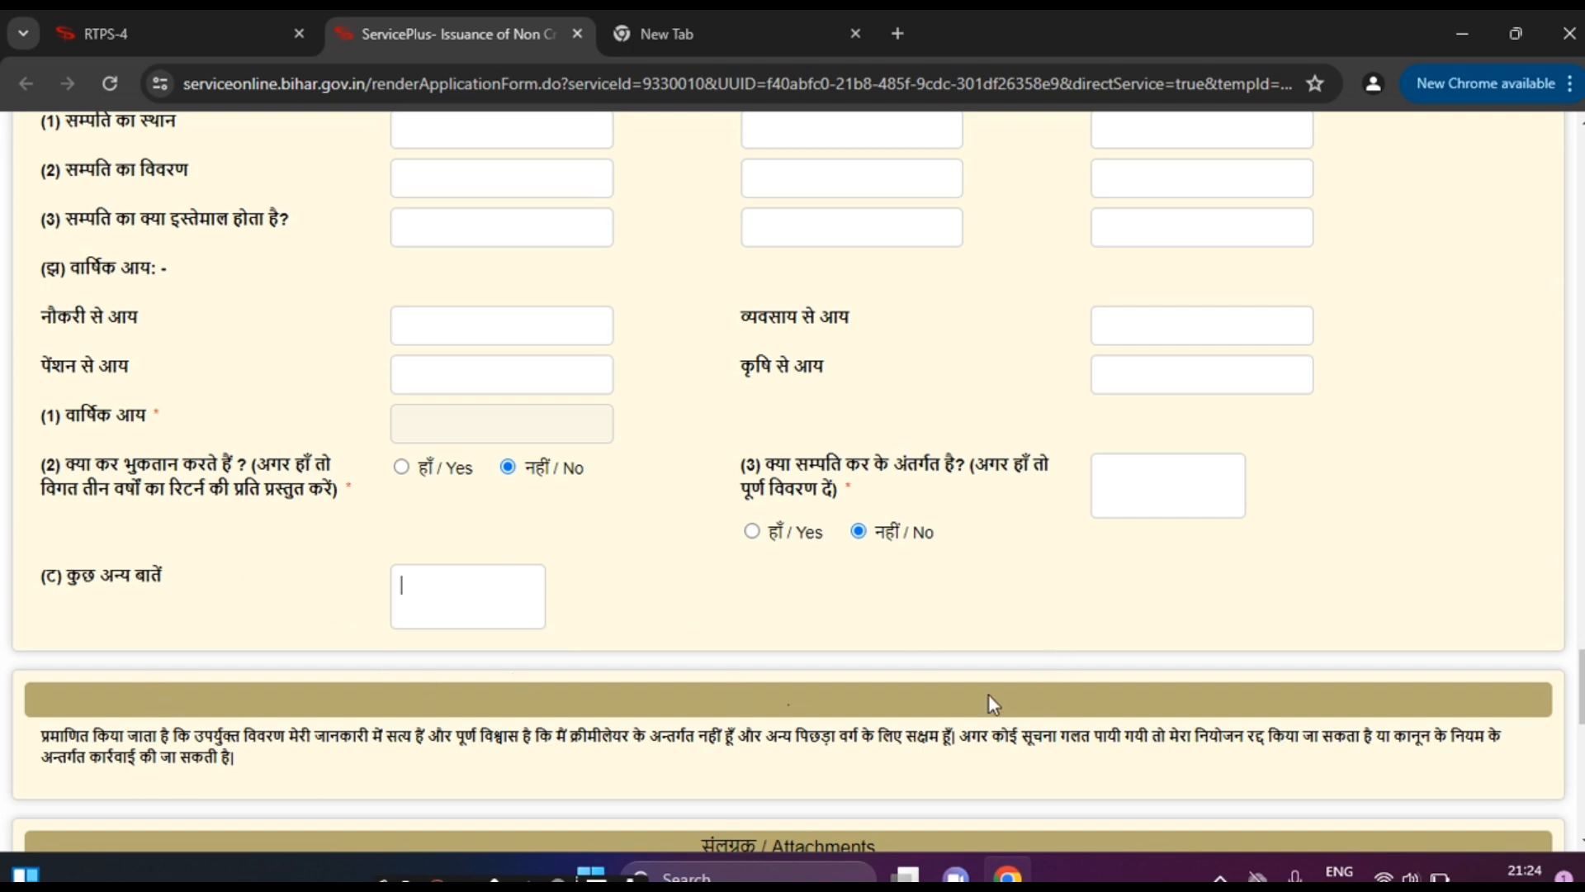
{"action": "scroll", "coordinate": [1474, 748], "scroll_direction": "down", "scroll_amount": 2}
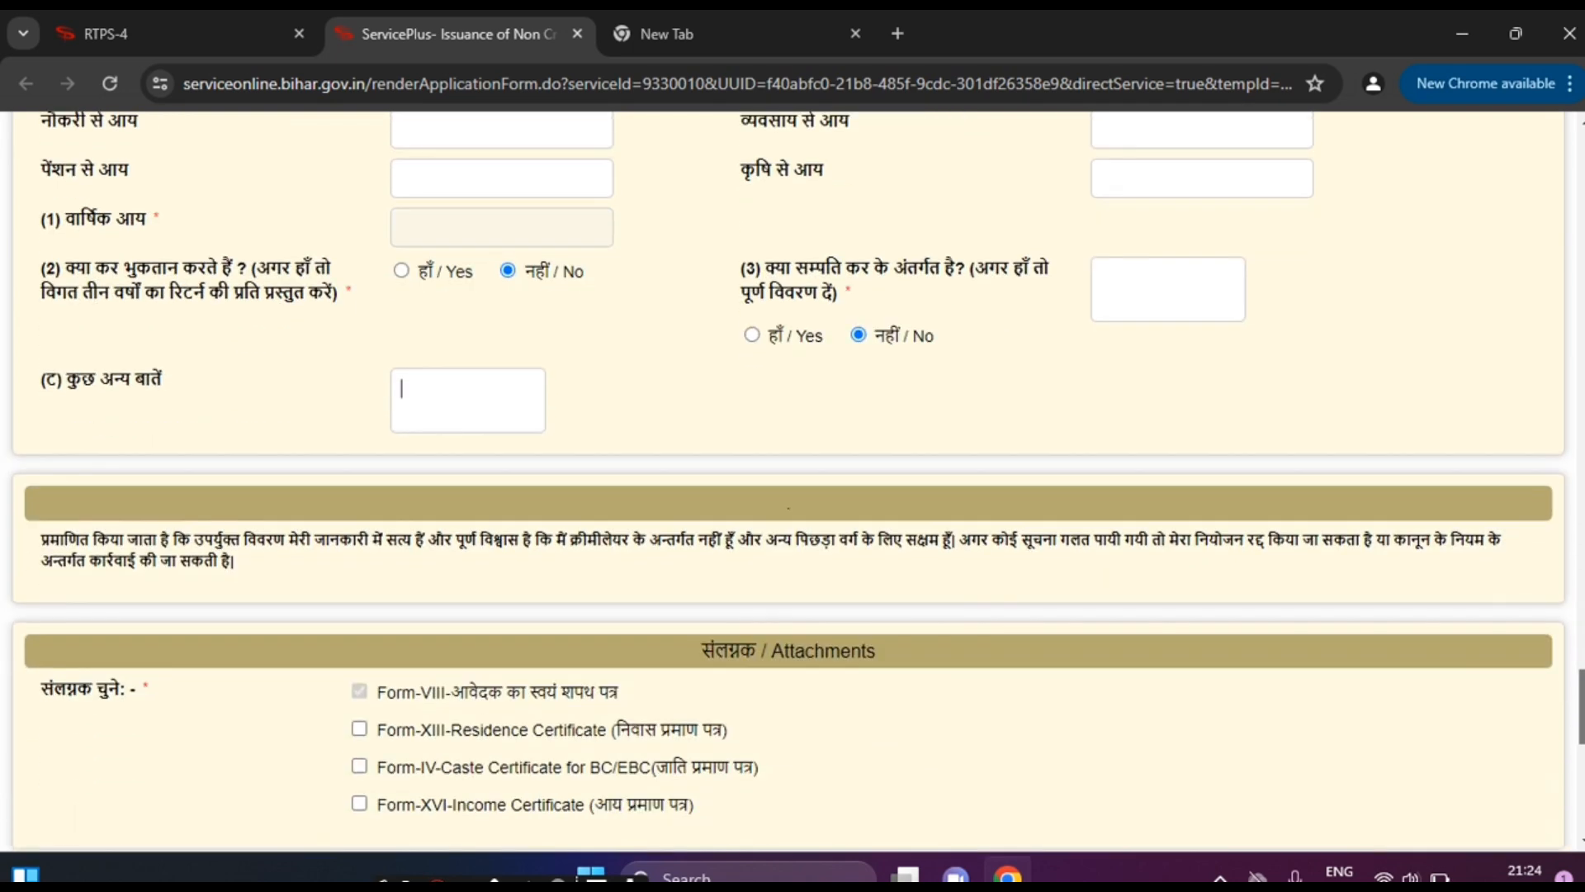
{"action": "scroll", "coordinate": [370, 593], "scroll_direction": "down", "scroll_amount": 2}
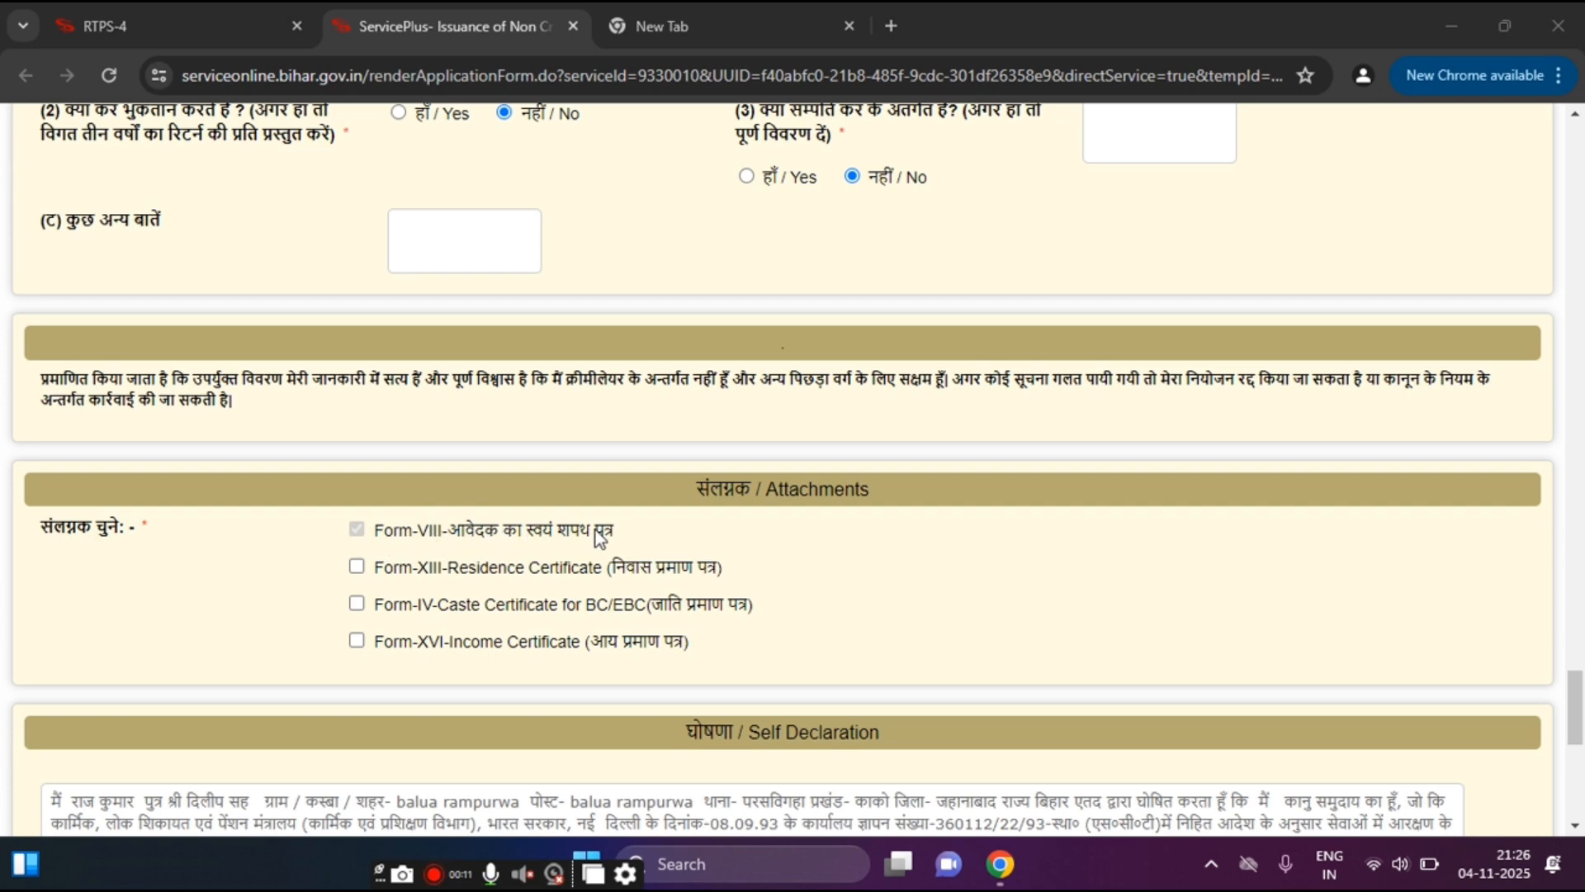
Step: On the RTPS-4 home page, expand महत्वपूर्ण डाउनलोड and open the Form-VIII self-affidavit PDF
{"action": "left_click", "coordinate": [131, 20]}
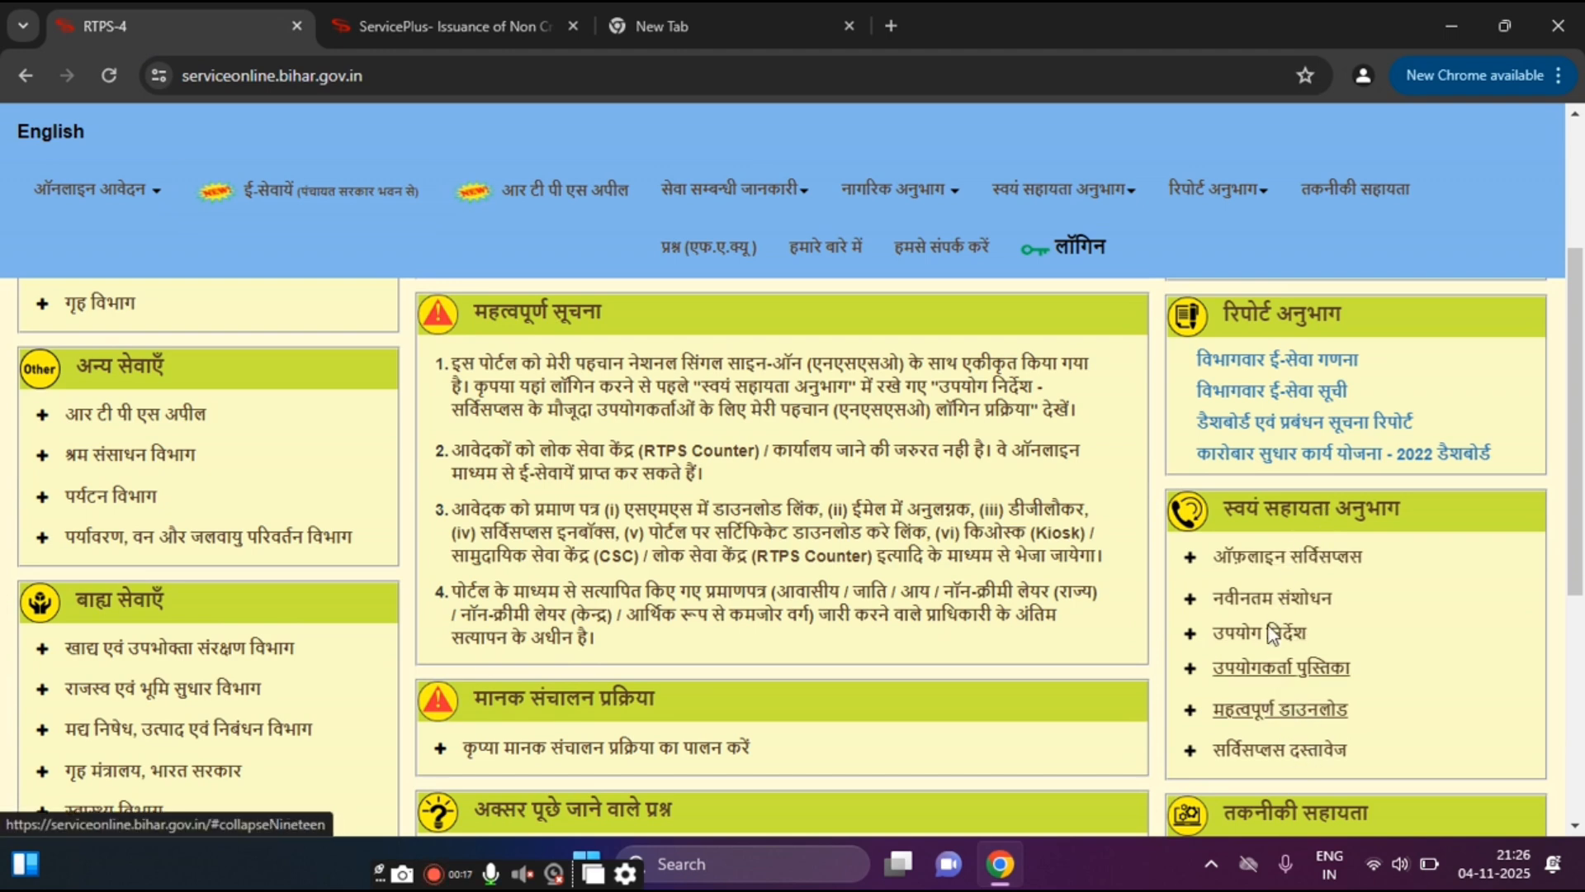
{"action": "scroll", "coordinate": [999, 598], "scroll_direction": "up", "scroll_amount": 5}
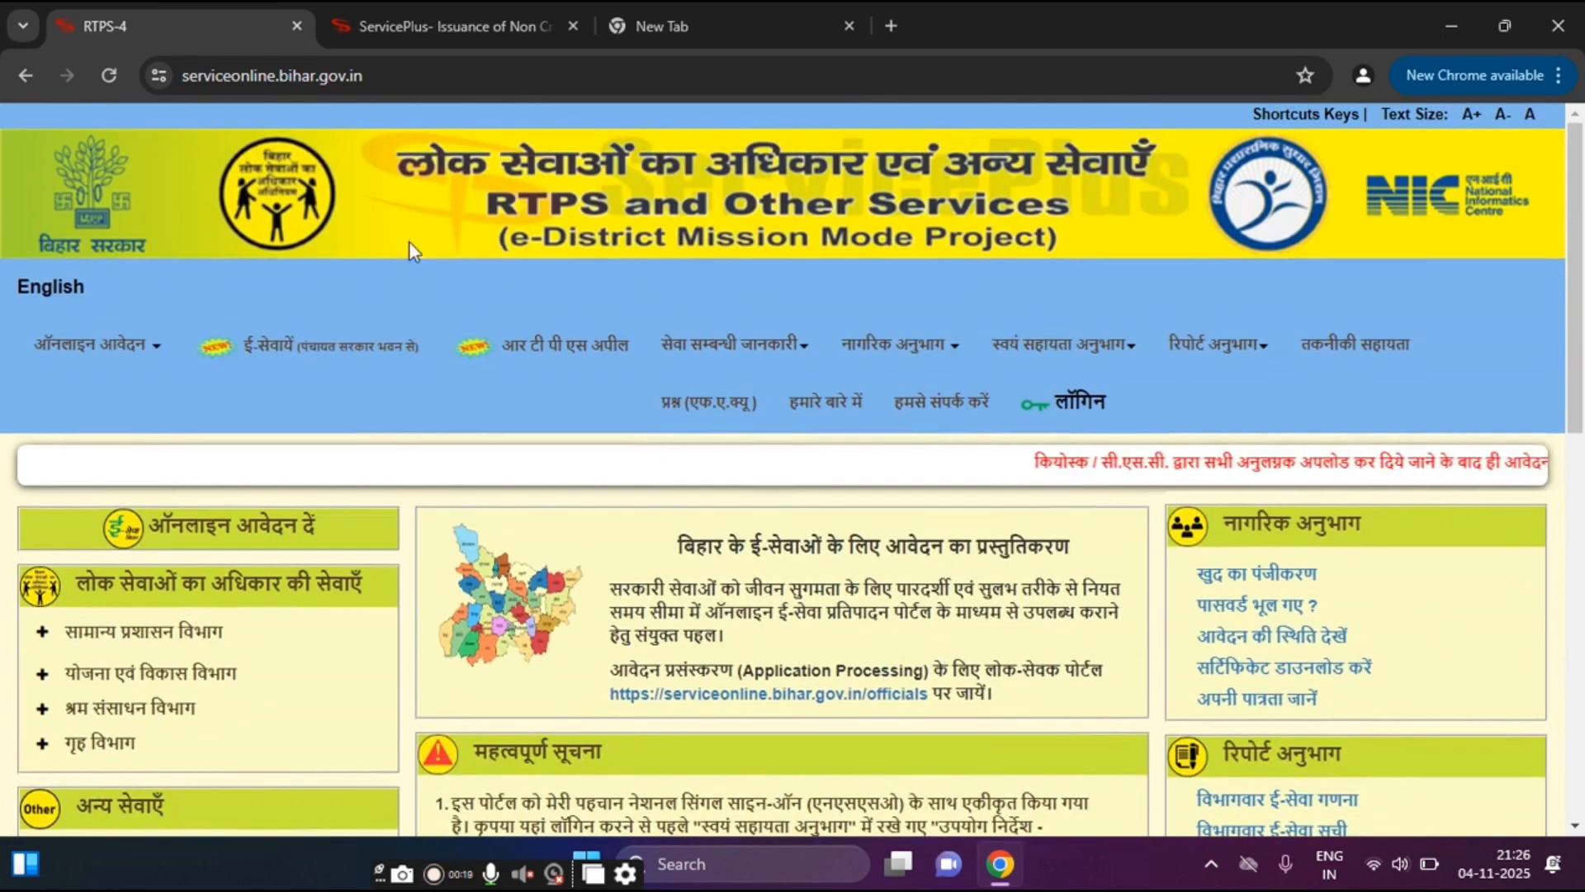
{"action": "scroll", "coordinate": [1165, 381], "scroll_direction": "down", "scroll_amount": 5}
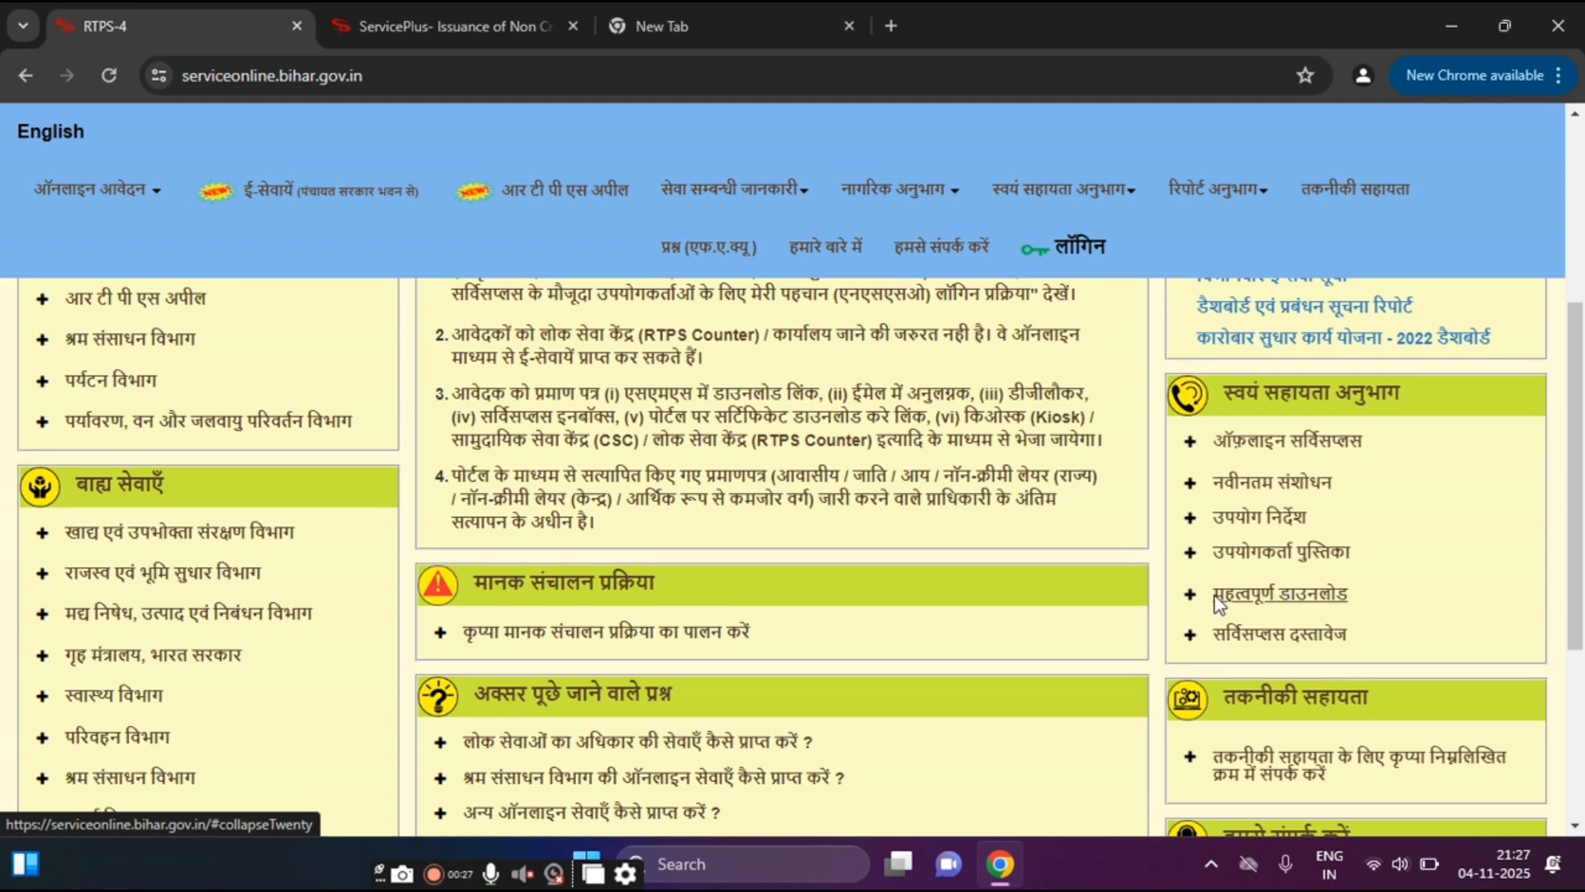
{"action": "left_click", "coordinate": [1279, 596]}
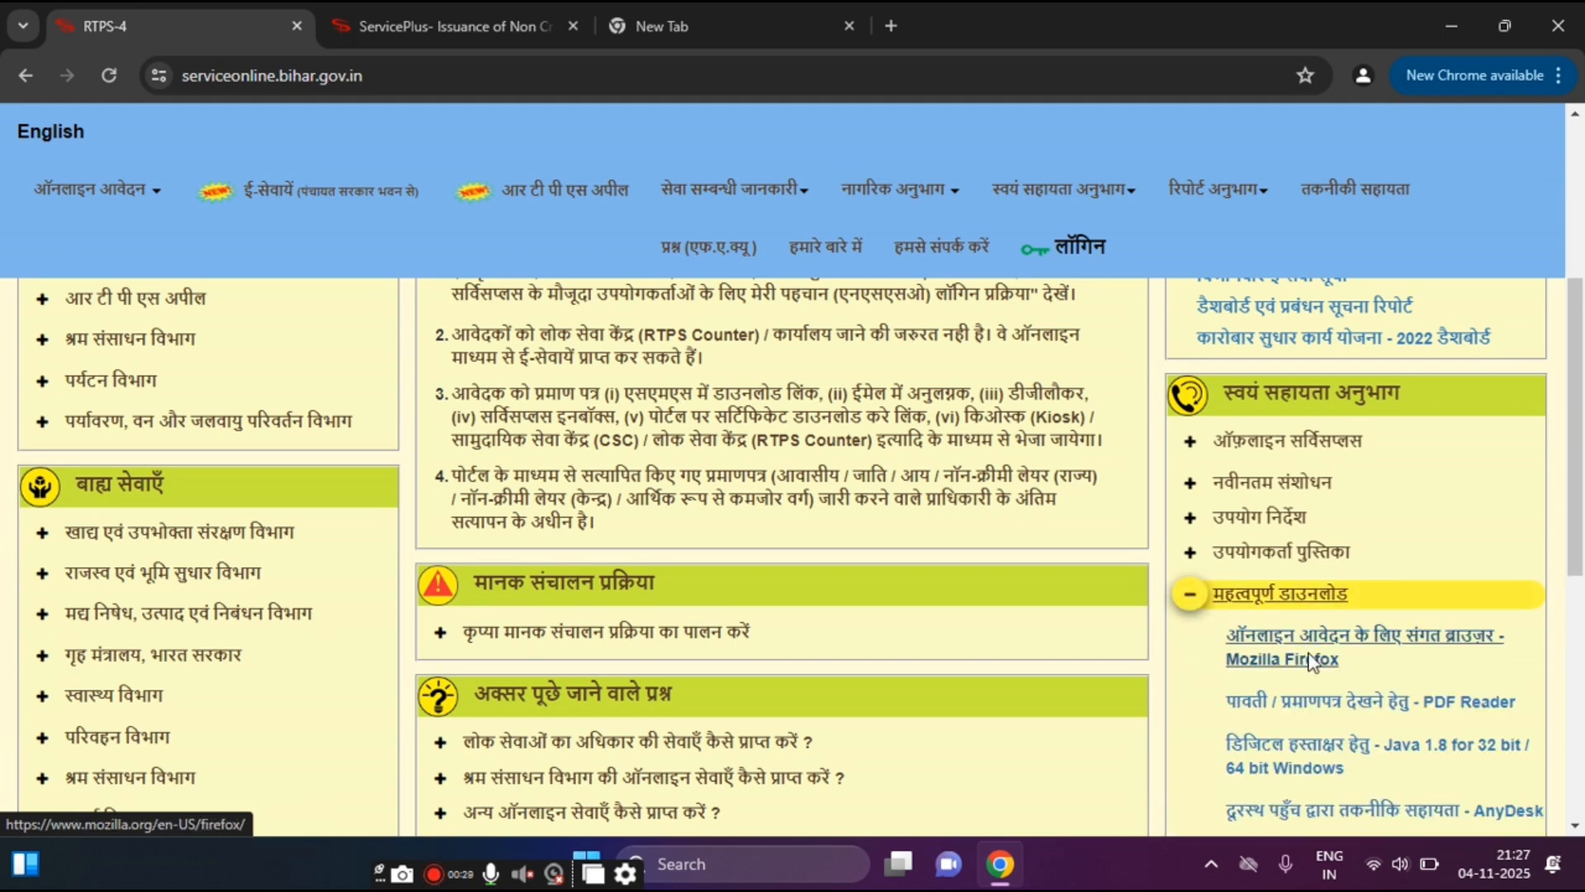
{"action": "scroll", "coordinate": [1557, 493], "scroll_direction": "down", "scroll_amount": 1}
{"action": "scroll", "coordinate": [1582, 533], "scroll_direction": "down", "scroll_amount": 2}
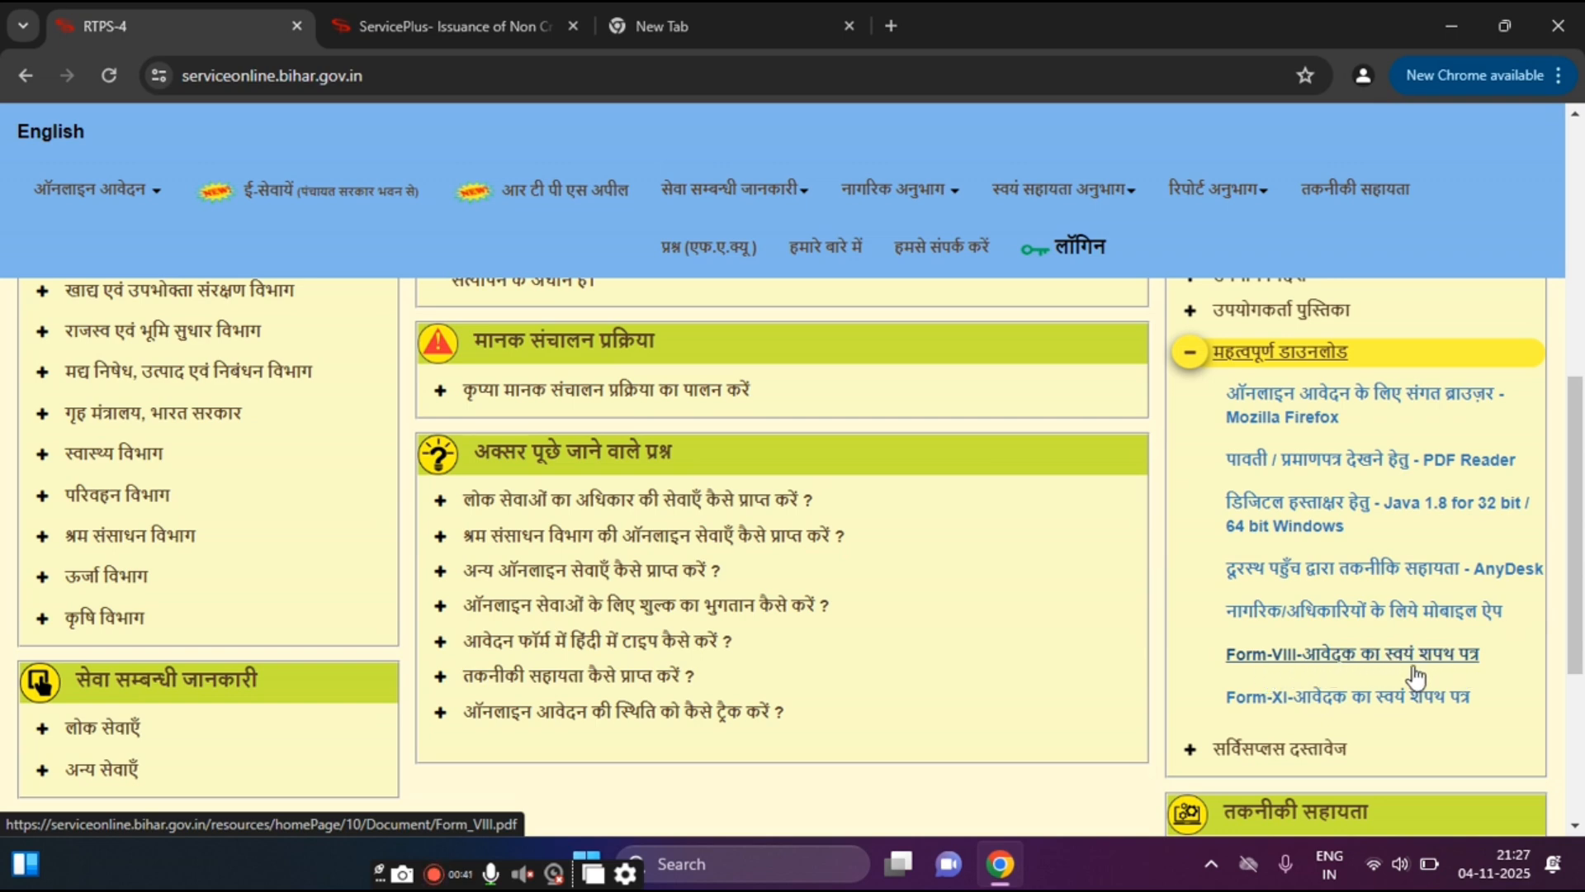
{"action": "left_click", "coordinate": [1321, 654]}
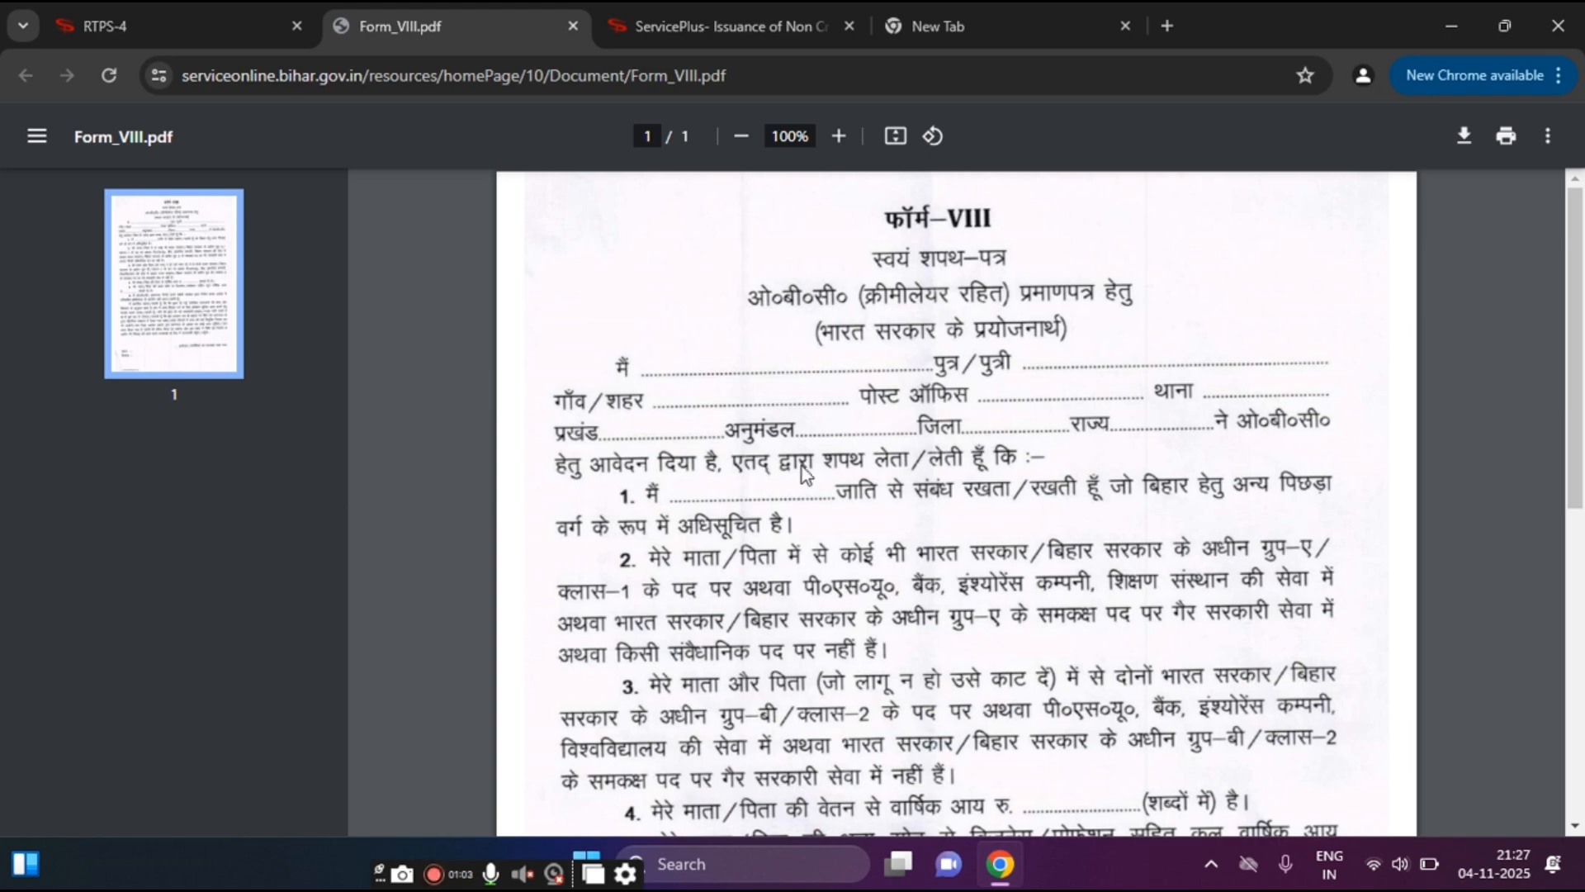
Step: Scroll the Form-VIII affidavit down to its signature and date lines, then return to the ServicePlus tab
{"action": "left_click_drag", "start_coordinate": [1583, 312], "coordinate": [1584, 599]}
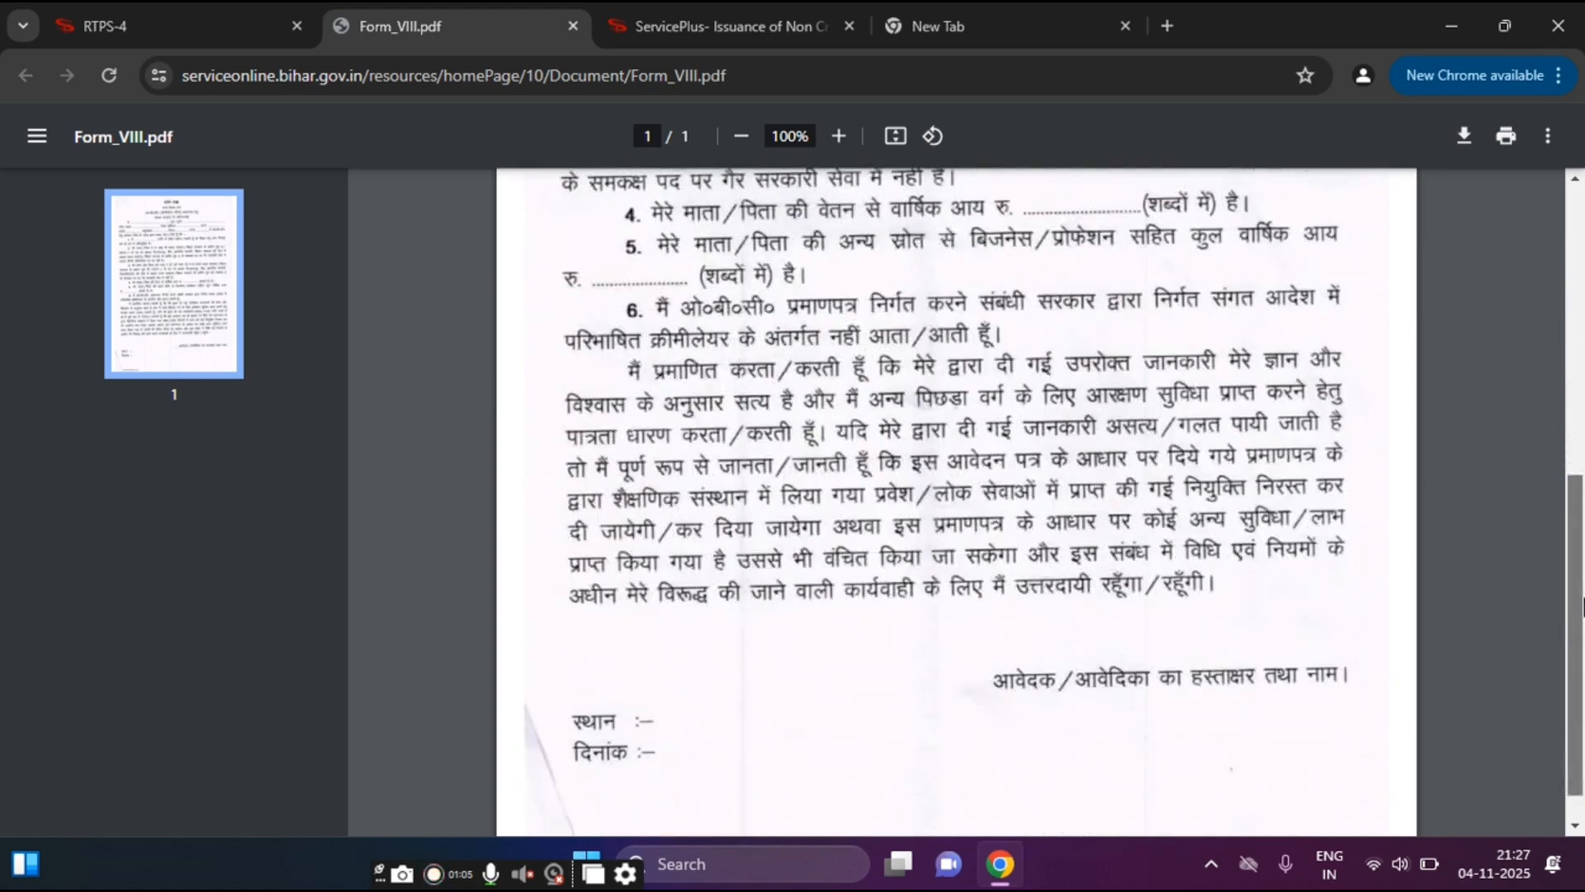
{"action": "left_click", "coordinate": [1584, 395]}
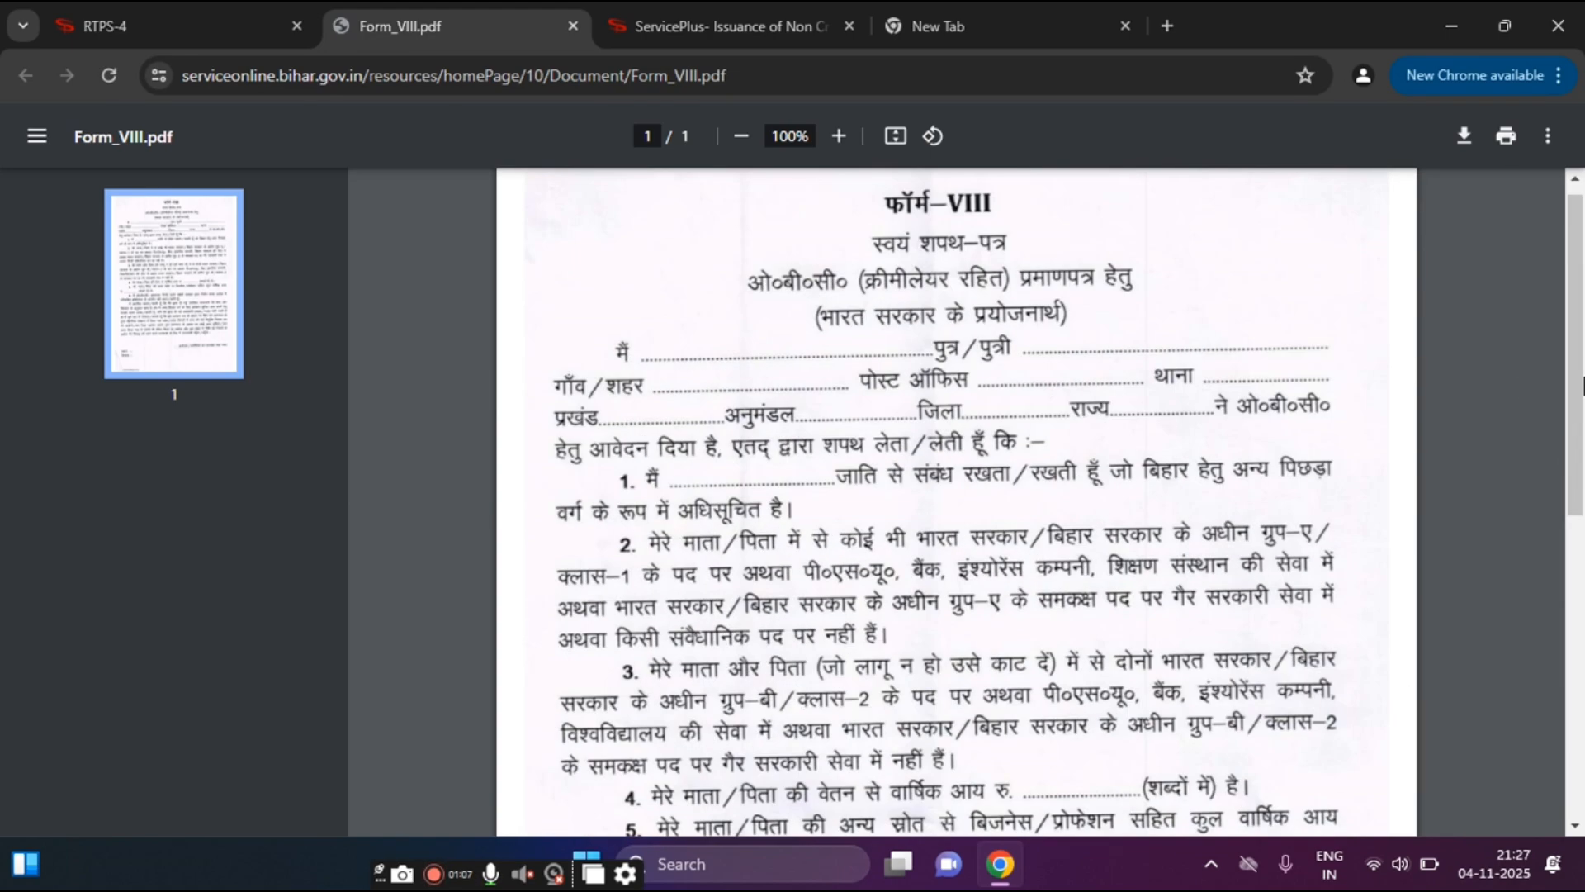
{"action": "scroll", "coordinate": [933, 446], "scroll_direction": "down", "scroll_amount": 5}
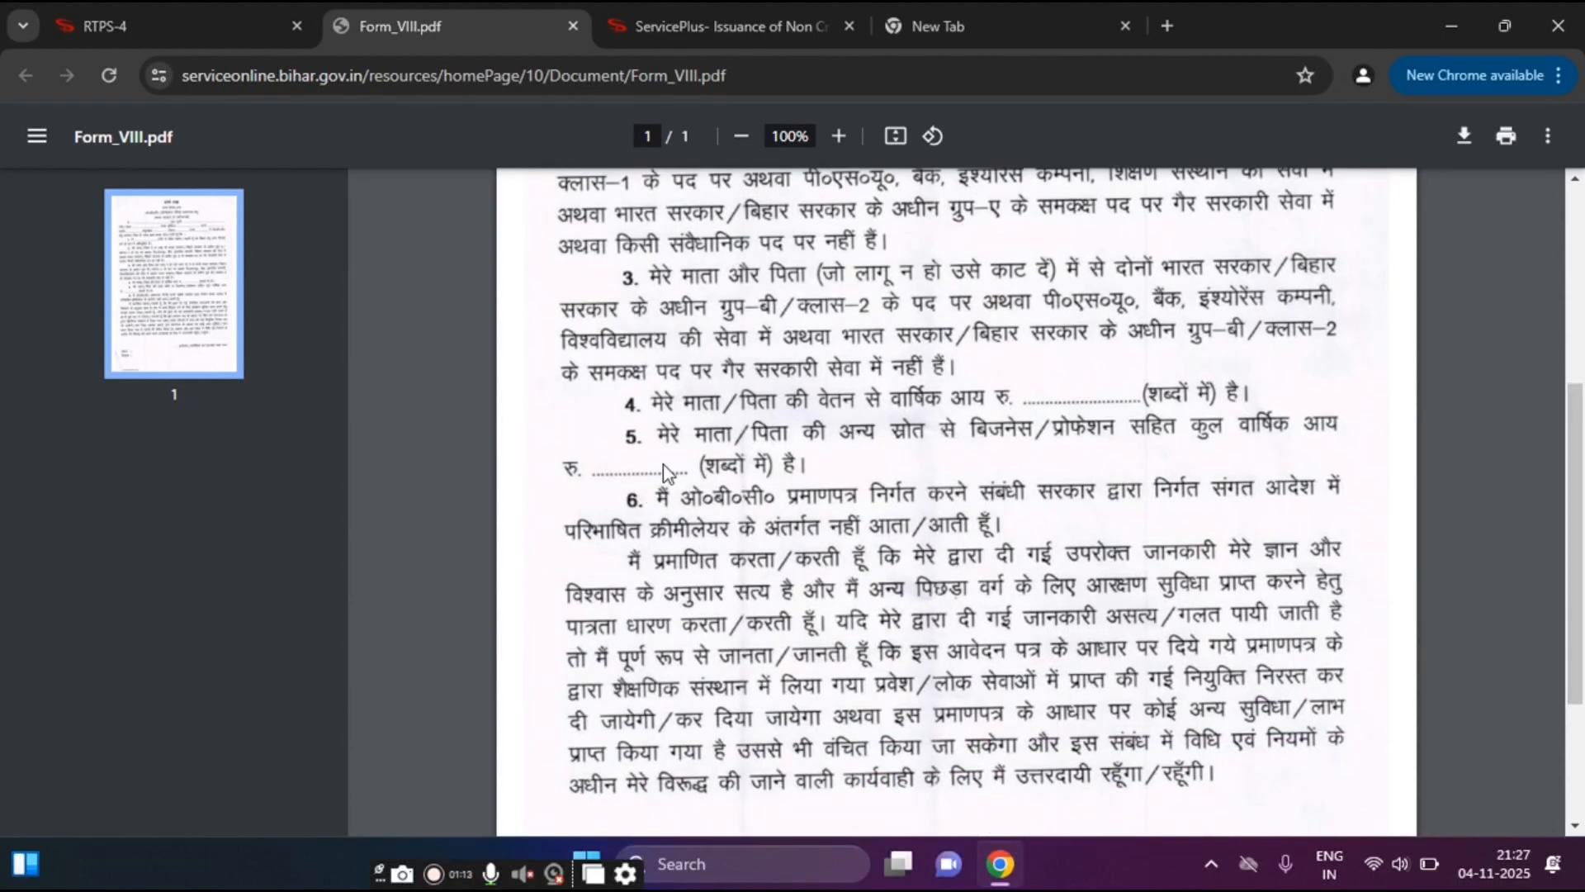
{"action": "left_click_drag", "start_coordinate": [1583, 410], "coordinate": [1559, 188]}
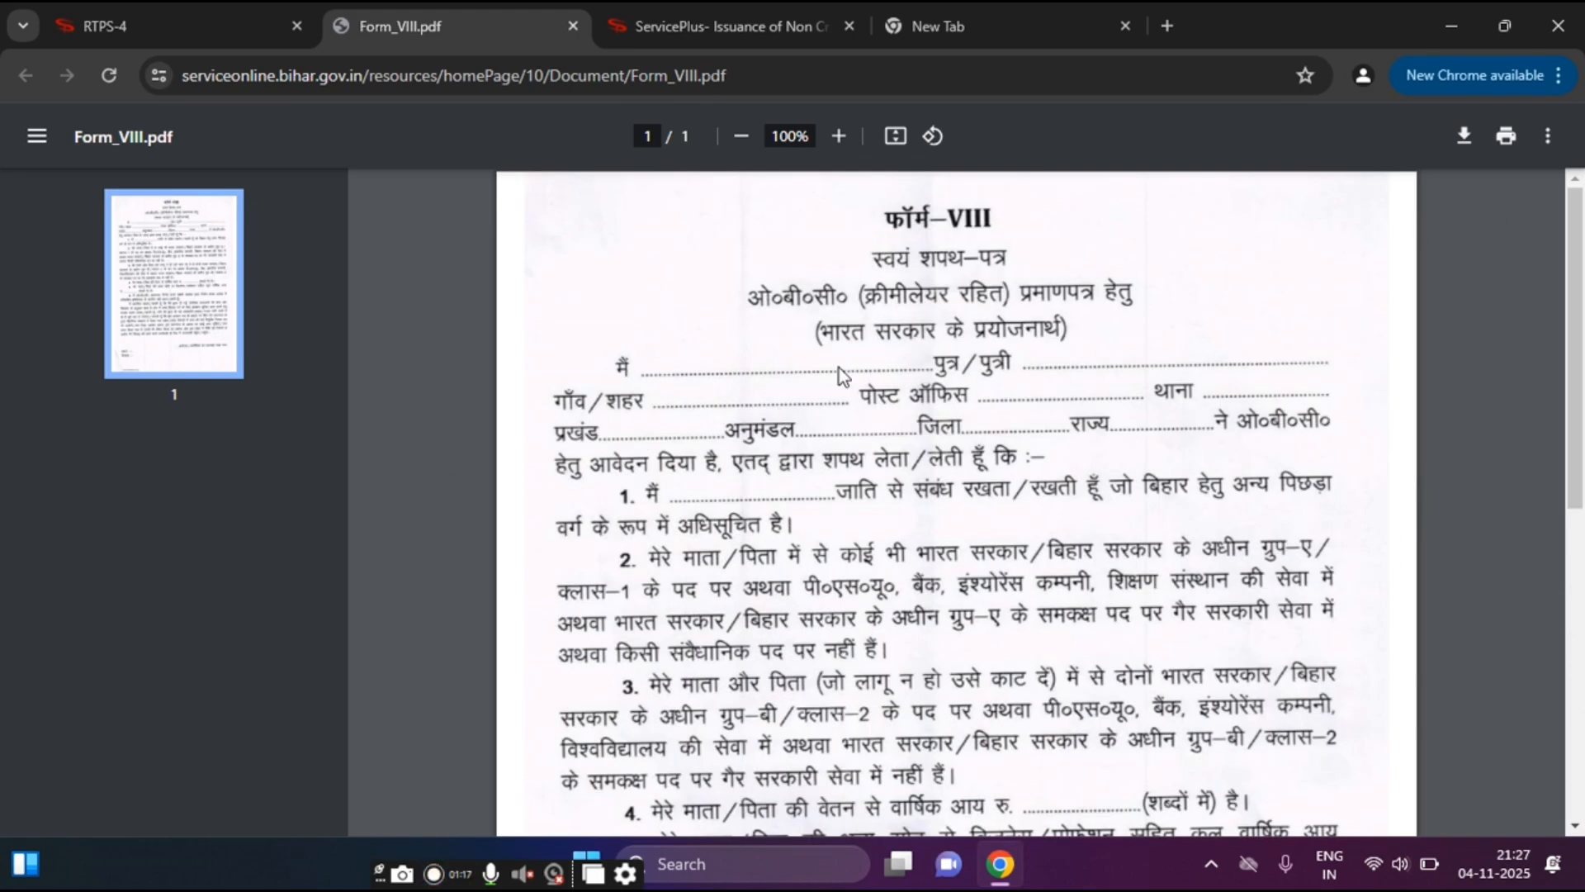
{"action": "left_click", "coordinate": [753, 23]}
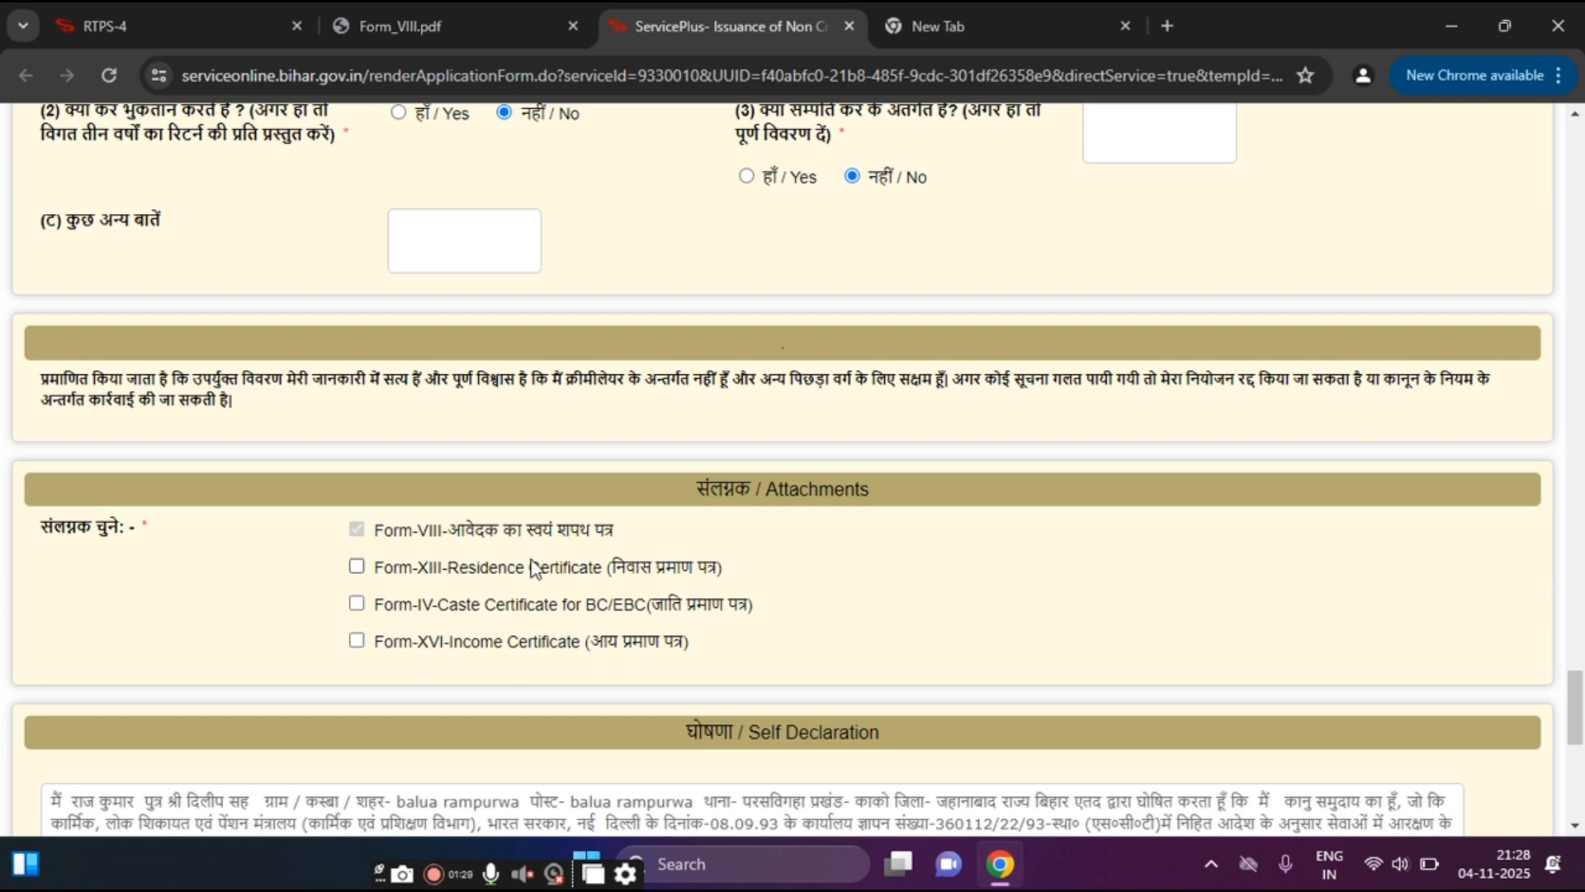
Step: Tick the Form-IV caste certificate attachment, enter and clear the captcha, and submit the form
{"action": "left_click", "coordinate": [356, 606]}
{"action": "left_click_drag", "start_coordinate": [1581, 672], "coordinate": [1578, 749]}
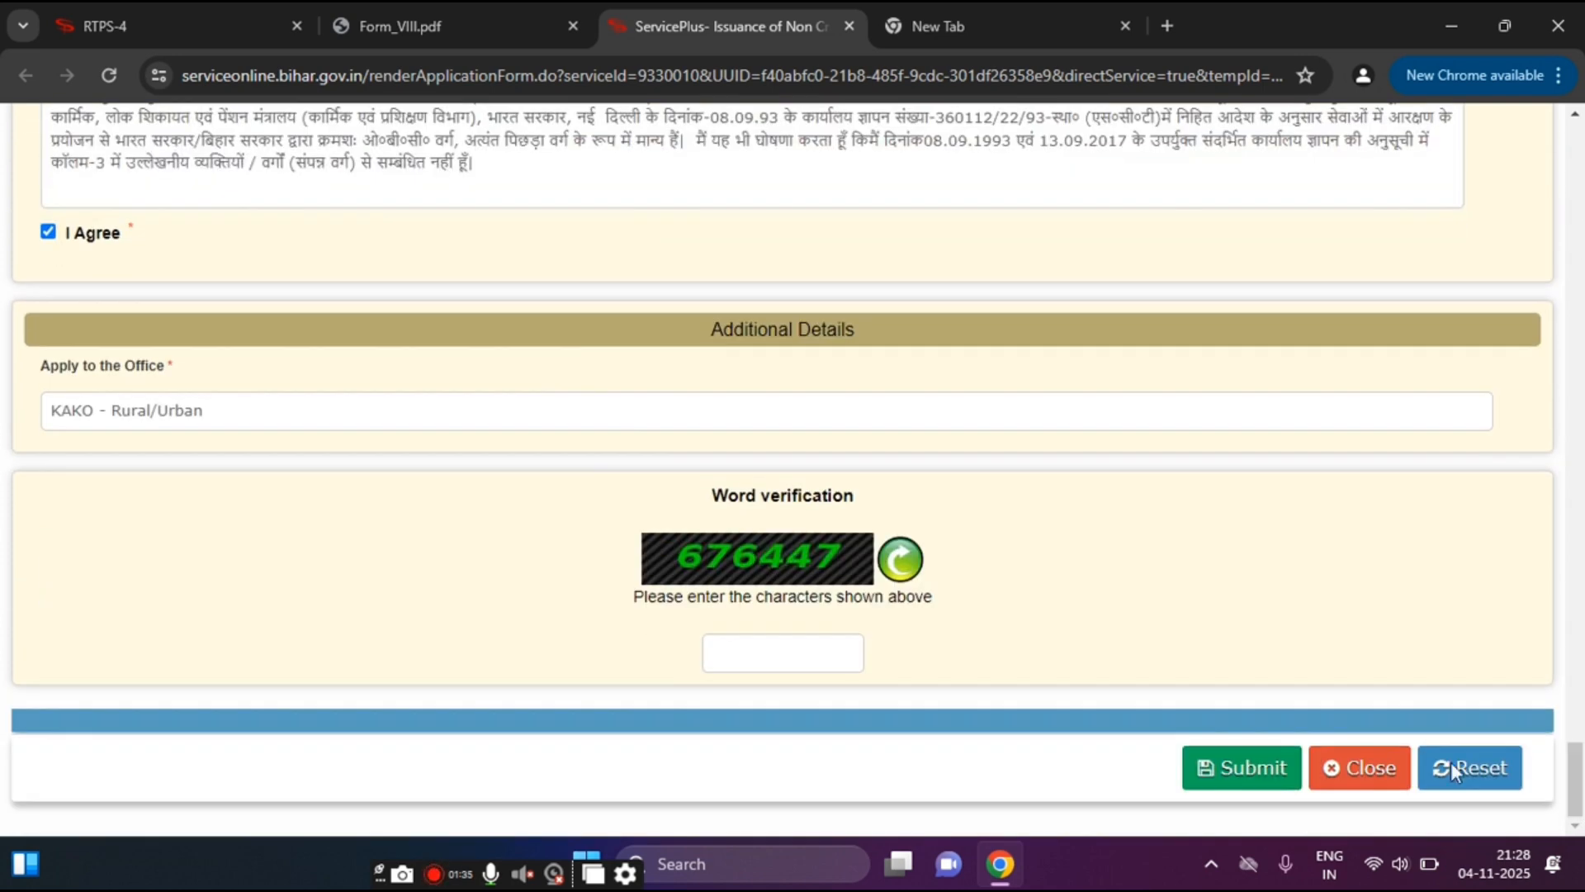
{"action": "type", "text": "UGU"}
{"action": "key", "text": "BackSpace"}
{"action": "key", "text": "BackSpace"}
{"action": "key", "text": "BackSpace"}
{"action": "left_click", "coordinate": [1251, 770]}
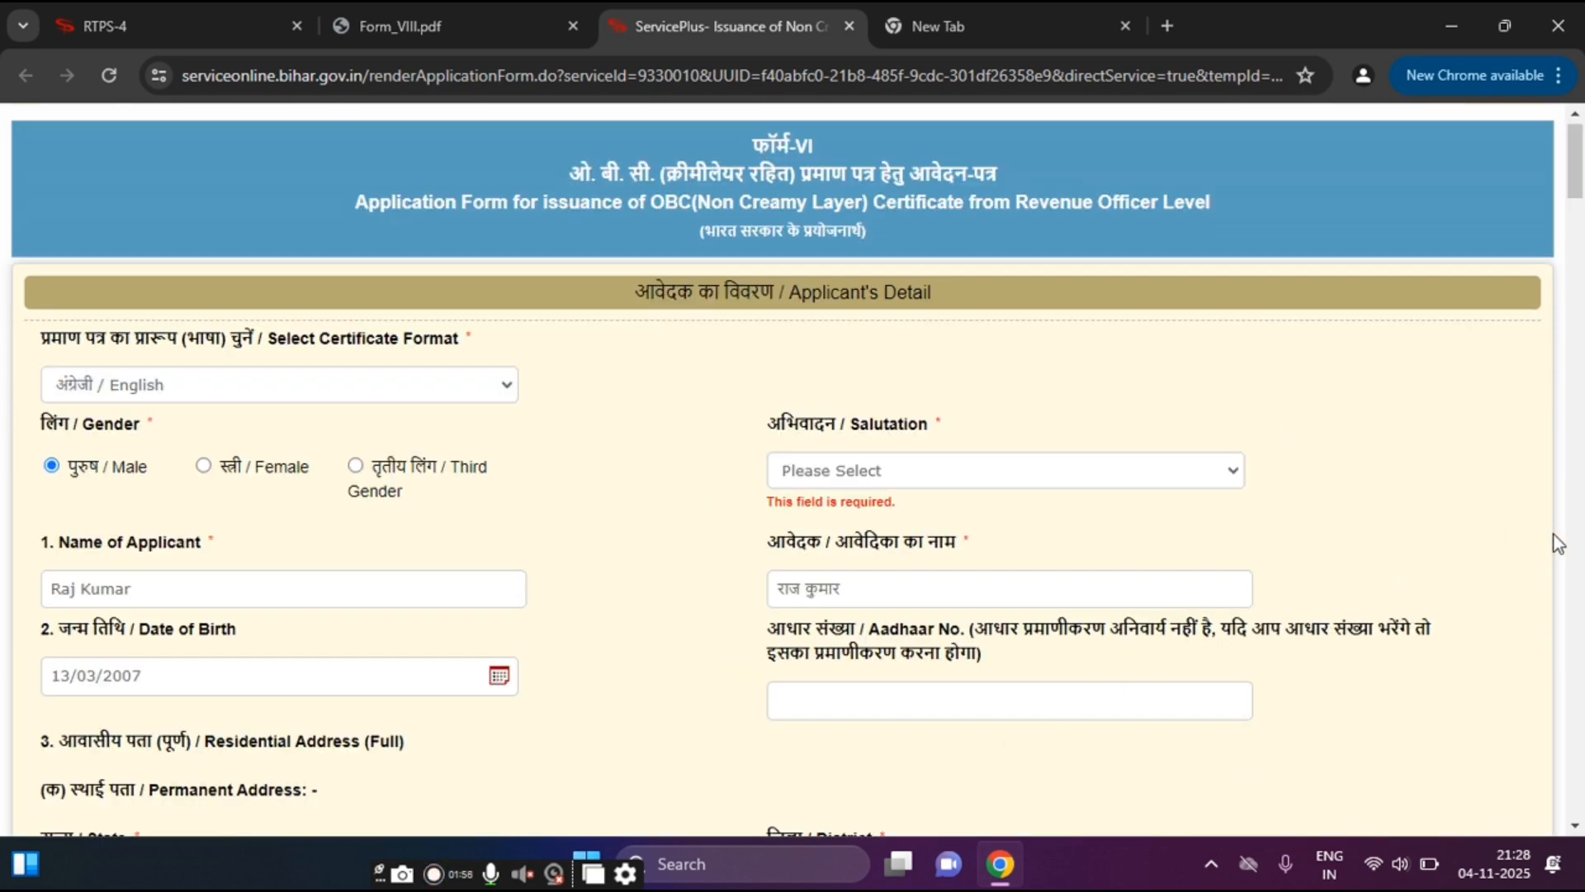
{"action": "scroll", "coordinate": [1549, 462], "scroll_direction": "down", "scroll_amount": 4}
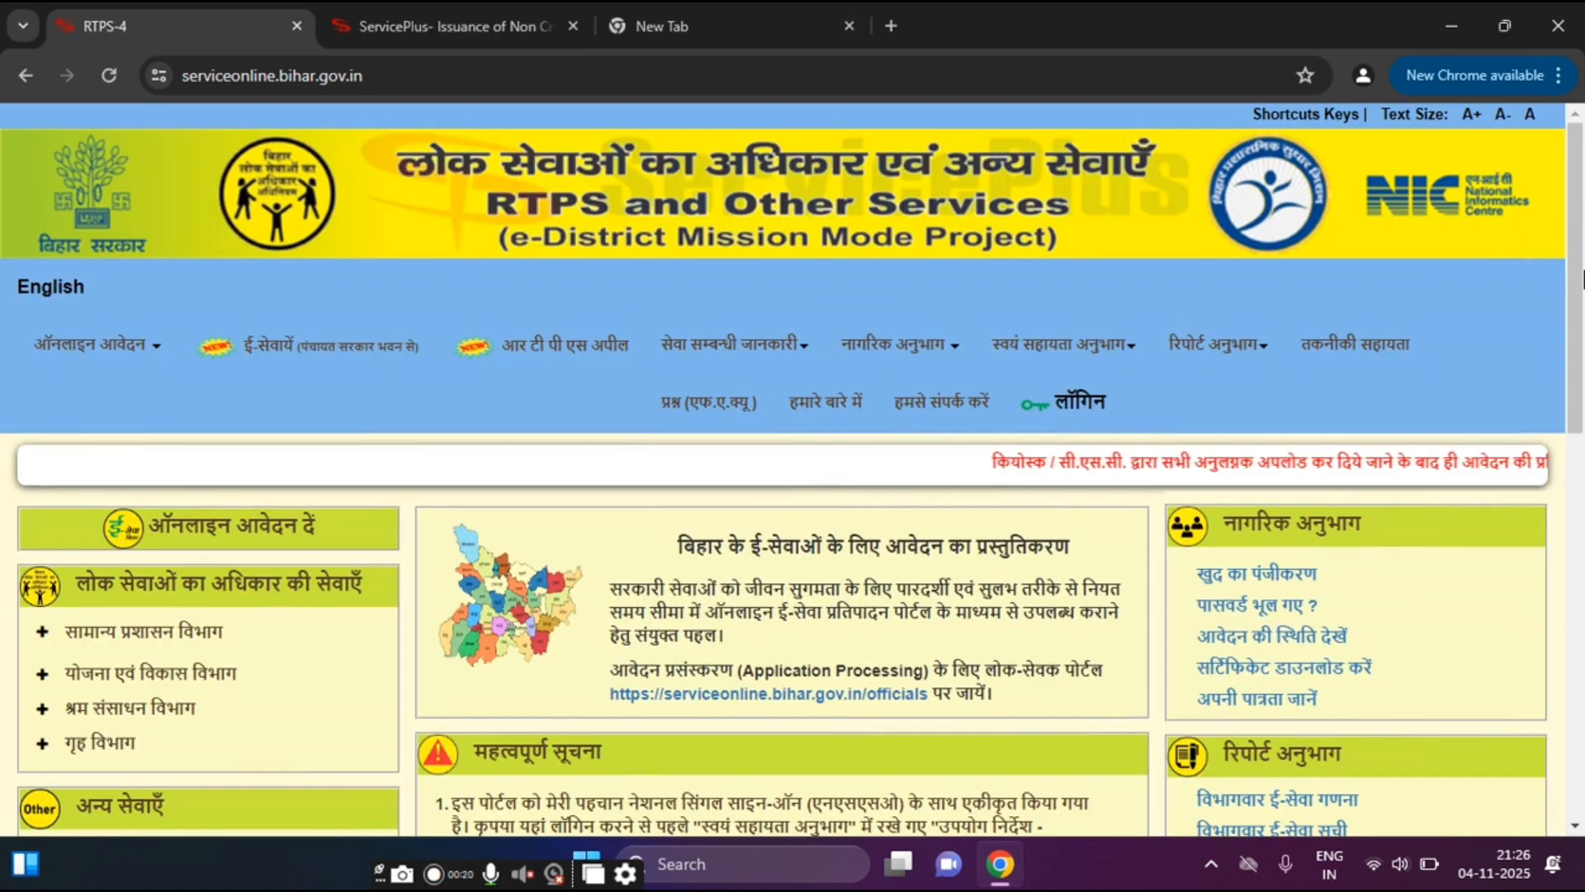
Step: Expand महत्वपूर्ण डाउनलोड on the RTPS home page to list the Form-VIII and Form-XI affidavits
{"action": "scroll", "coordinate": [1583, 279], "scroll_direction": "down", "scroll_amount": 6}
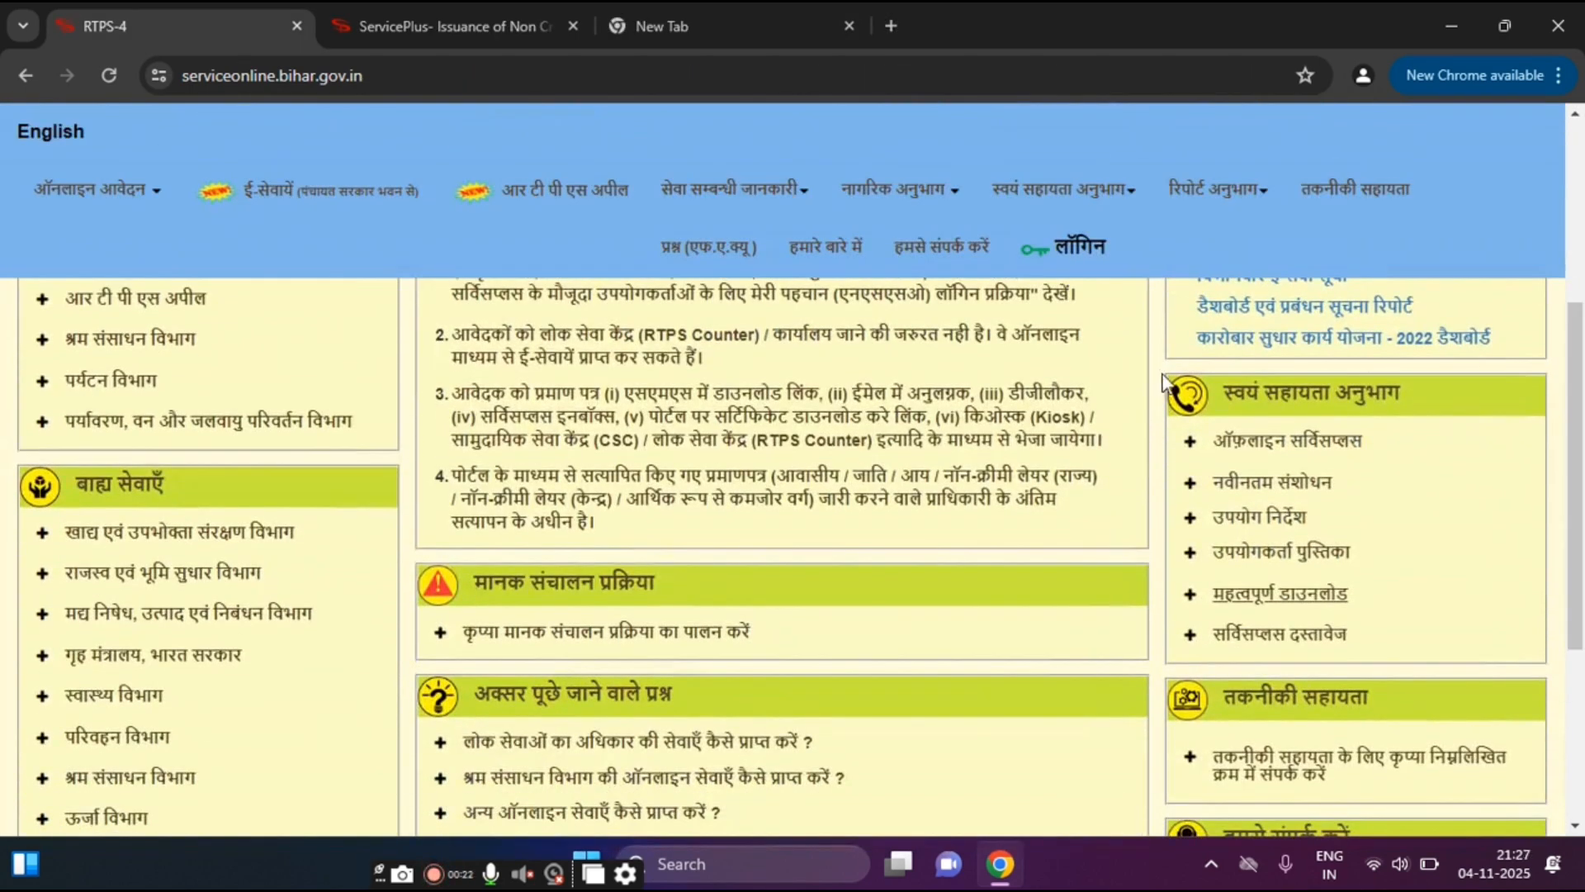
{"action": "left_click", "coordinate": [1280, 595]}
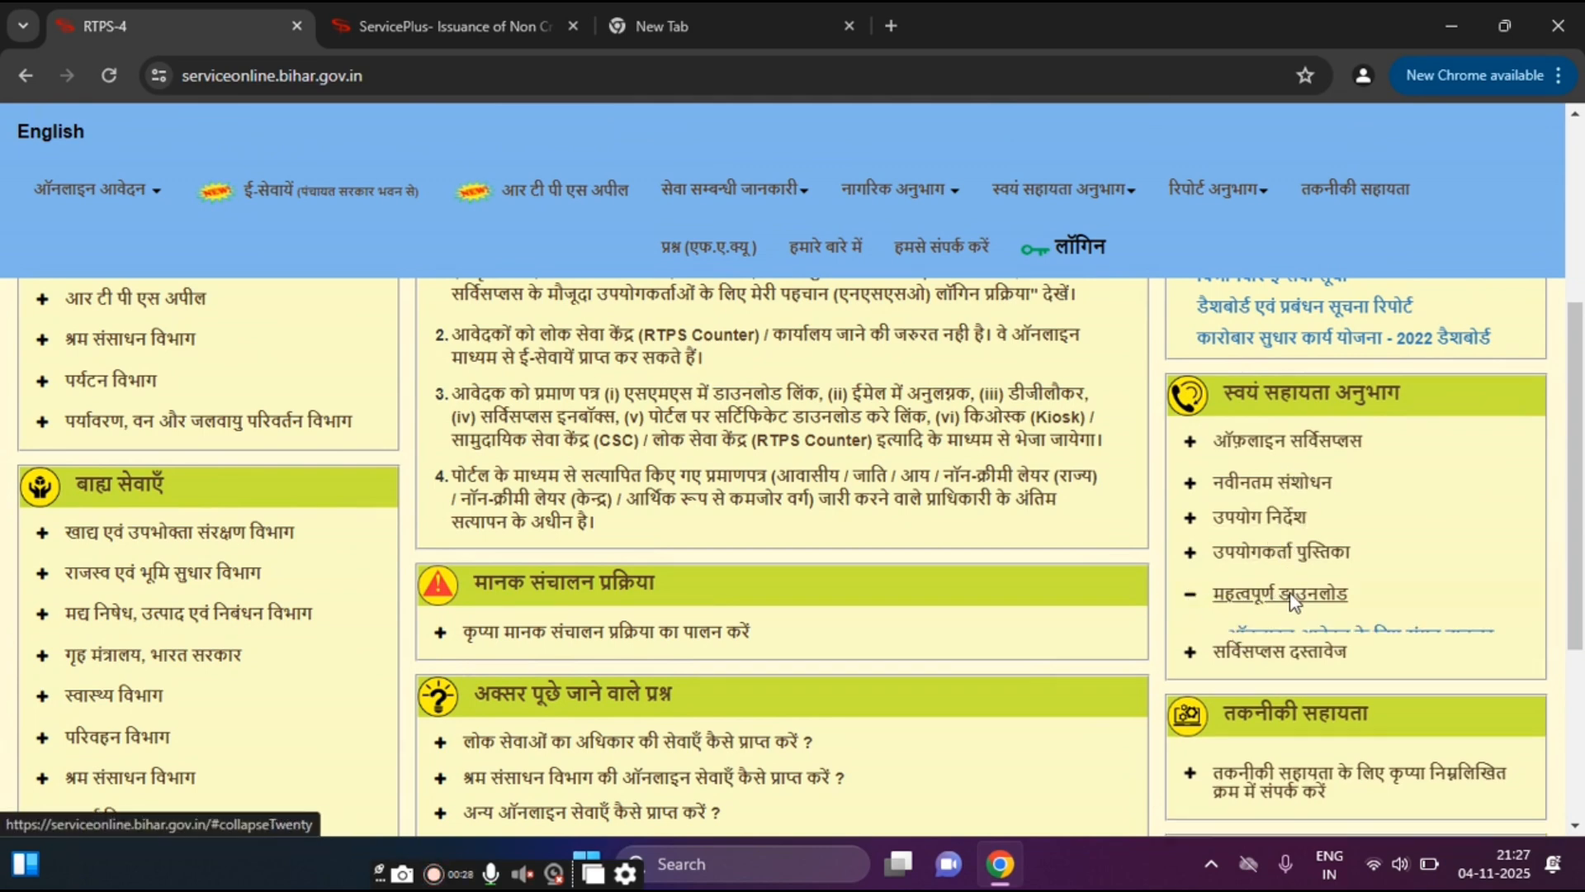
{"action": "scroll", "coordinate": [1569, 512], "scroll_direction": "down", "scroll_amount": 1}
{"action": "scroll", "coordinate": [1582, 533], "scroll_direction": "down", "scroll_amount": 2}
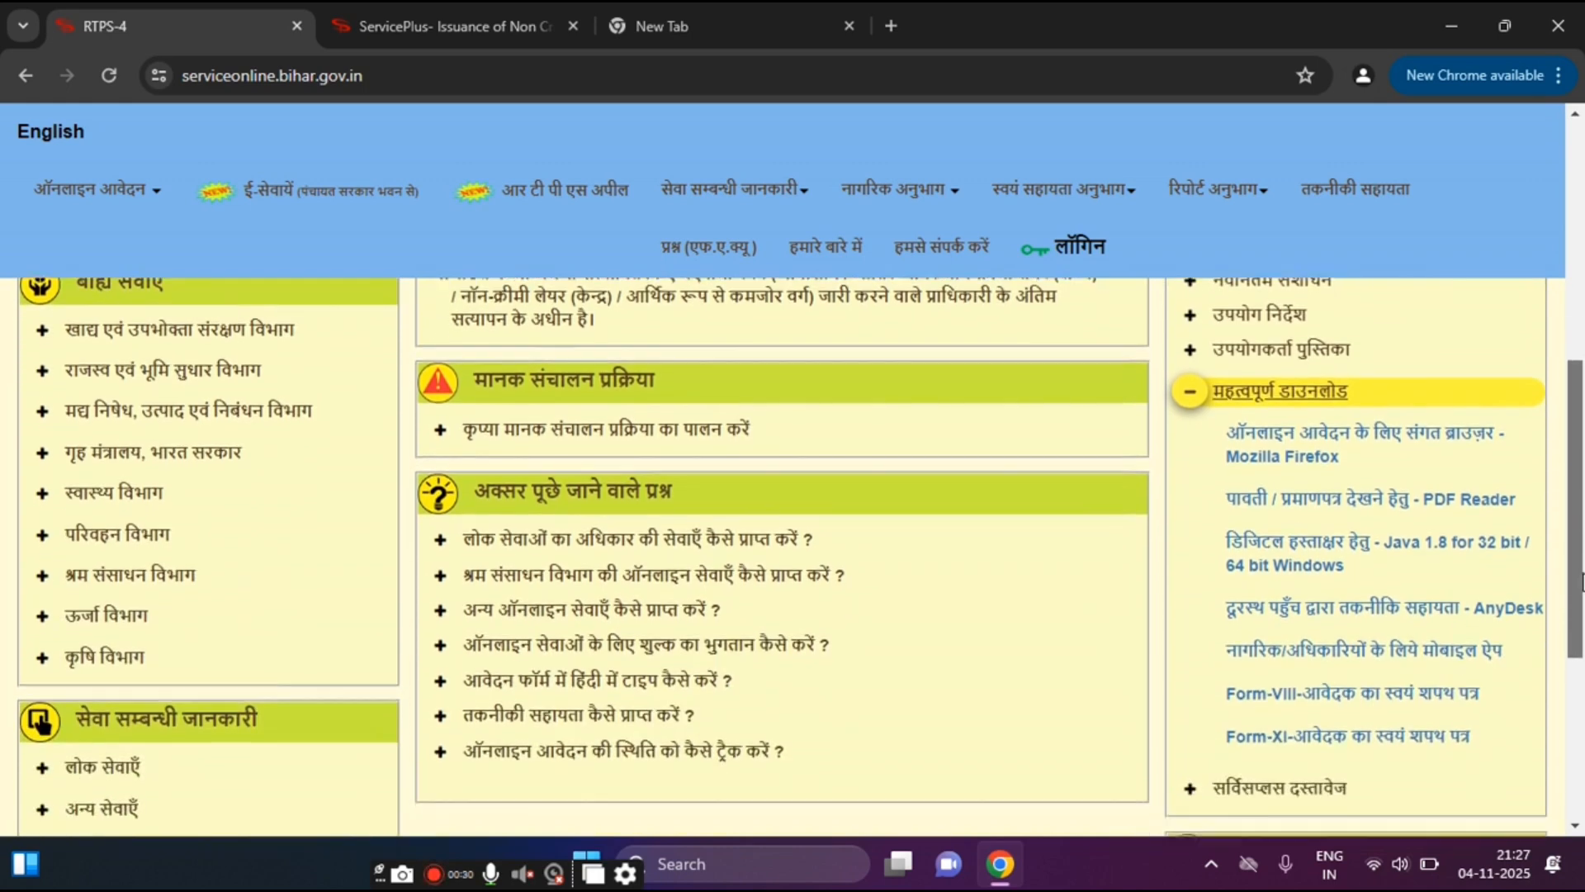